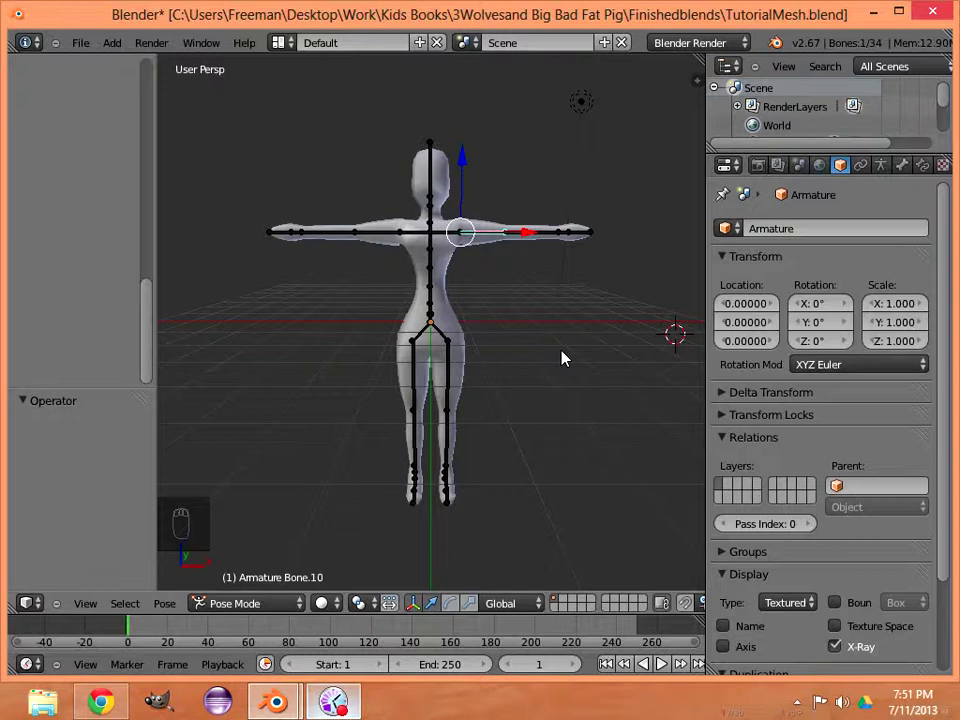
# - Examine the rigged character mesh and its armature from the side and back toward the front
pyautogui.press('KP_8')
pyautogui.press('KP_6')
pyautogui.press('KP_6')
pyautogui.press('KP_6')
pyautogui.press('KP_6')
pyautogui.press('KP_6')
pyautogui.press('KP_6')
pyautogui.press('KP_6')
pyautogui.press('KP_6')
pyautogui.press('KP_6')
pyautogui.press('KP_6')
pyautogui.press('KP_6')
pyautogui.press('KP_6')
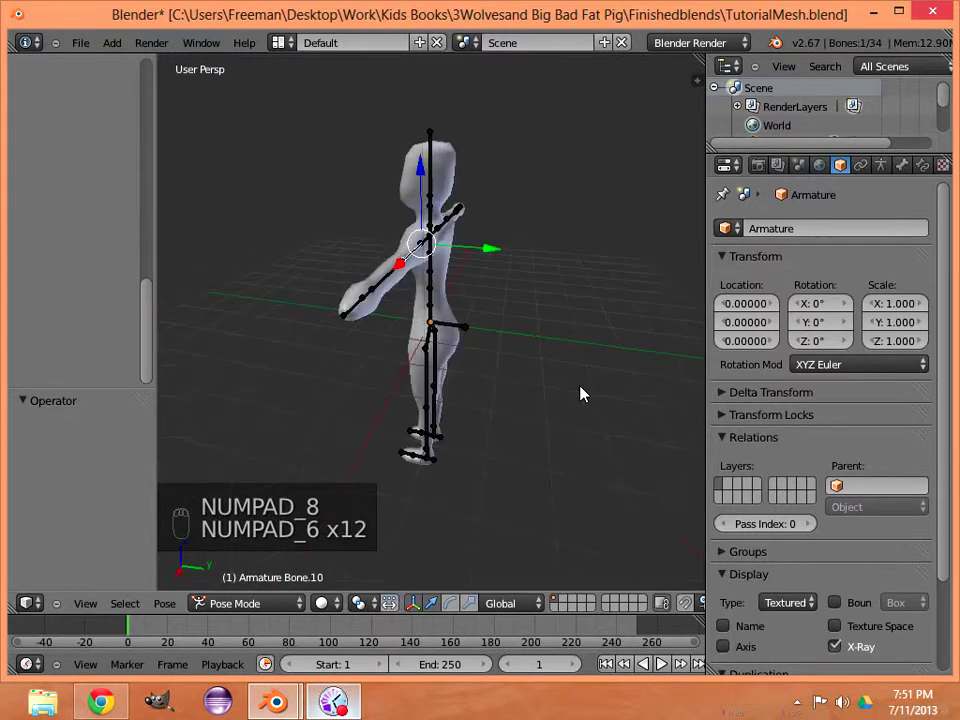
pyautogui.press('KP_4')
pyautogui.press('KP_4')
pyautogui.press('KP_4')
pyautogui.press('KP_4')
pyautogui.press('KP_4')
pyautogui.press('KP_4')
pyautogui.press('KP_4')
pyautogui.press('KP_4')
pyautogui.press('KP_4')
pyautogui.press('KP_4')
pyautogui.press('KP_4')
pyautogui.press('KP_4')
pyautogui.press('KP_4')
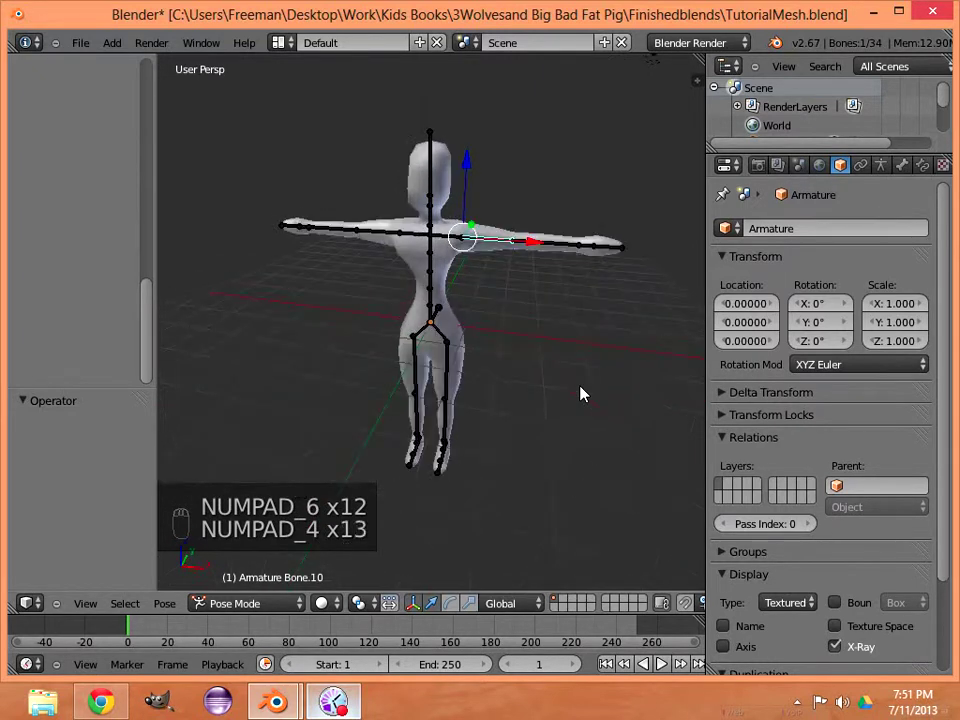
# - Try rotating the selected upper arm bone about 31° and that arm's forearm bone about -29°
pyautogui.press('r')
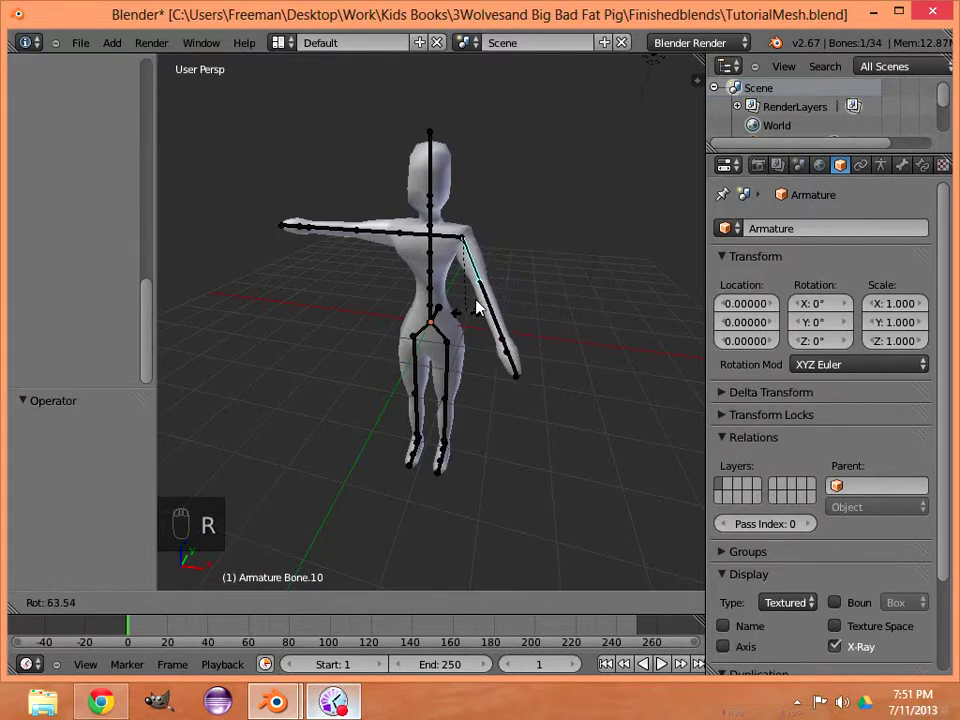
pyautogui.click(485, 275)
pyautogui.rightClick(535, 288)
pyautogui.press('r')
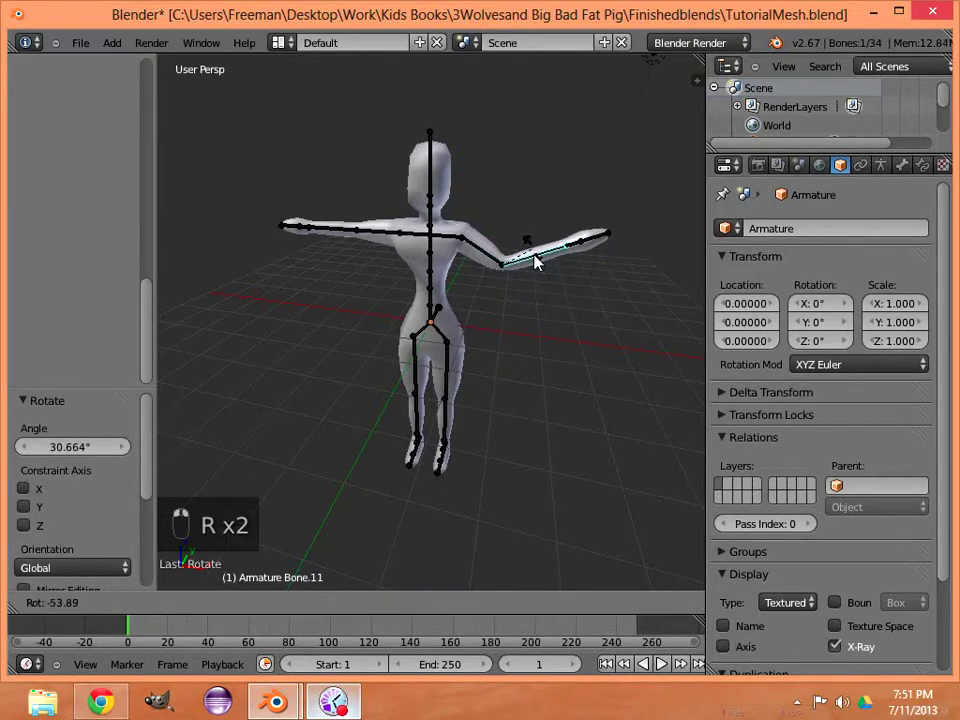
pyautogui.click(537, 268)
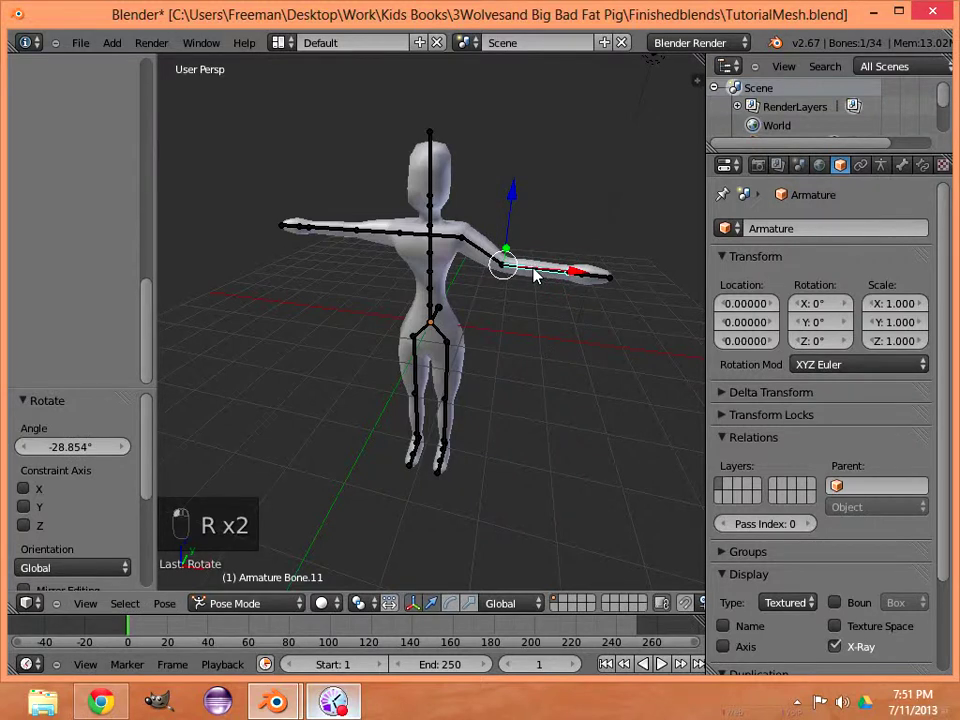
# - Undo the forearm and upper arm bone rotations on the character's armature
pyautogui.hotkey('ctrl', 'z')
pyautogui.hotkey('ctrl', 'z')
pyautogui.hotkey('ctrl', 'z')
pyautogui.hotkey('ctrl', 'z')
pyautogui.hotkey('ctrl', 'z')
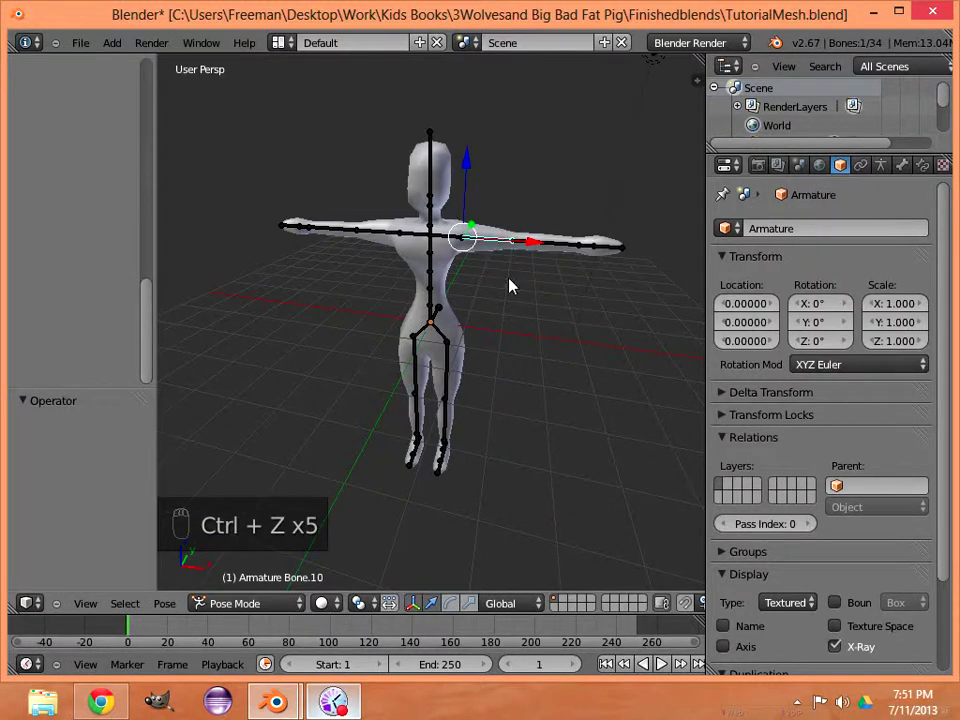
# - Switch to the other Blender window with the default scene and dismiss its splash screen
pyautogui.moveTo(274, 700)
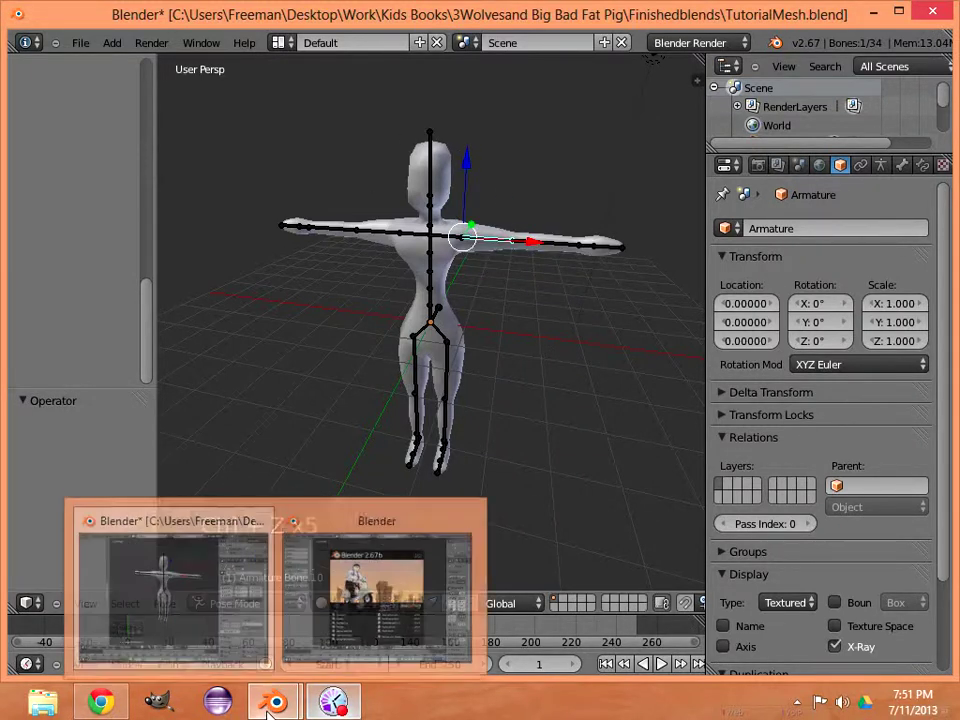
pyautogui.click(356, 606)
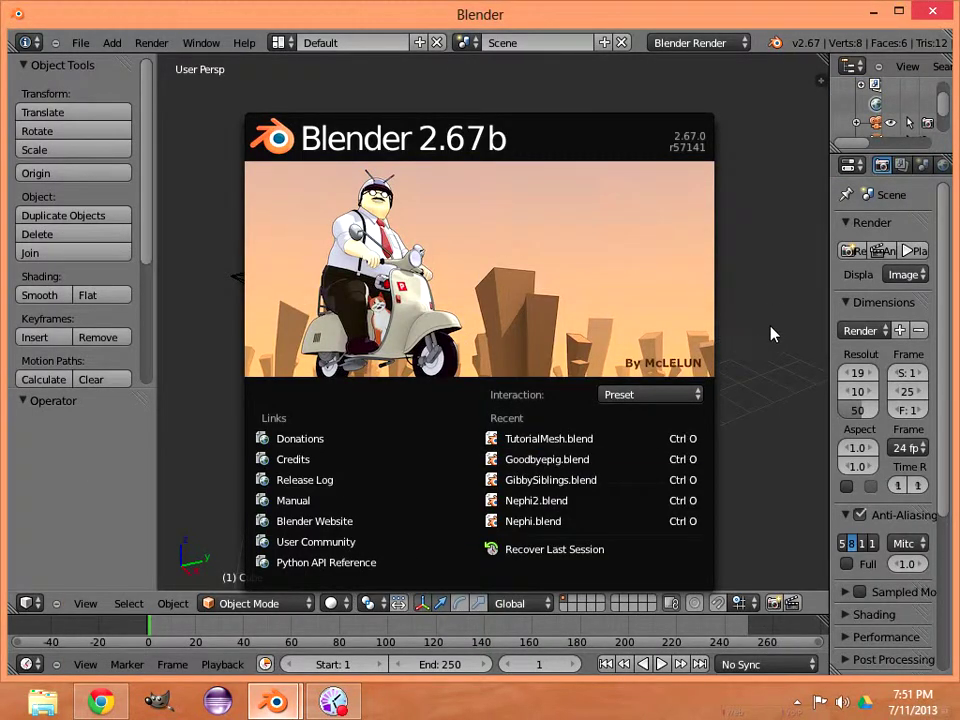
pyautogui.click(776, 351)
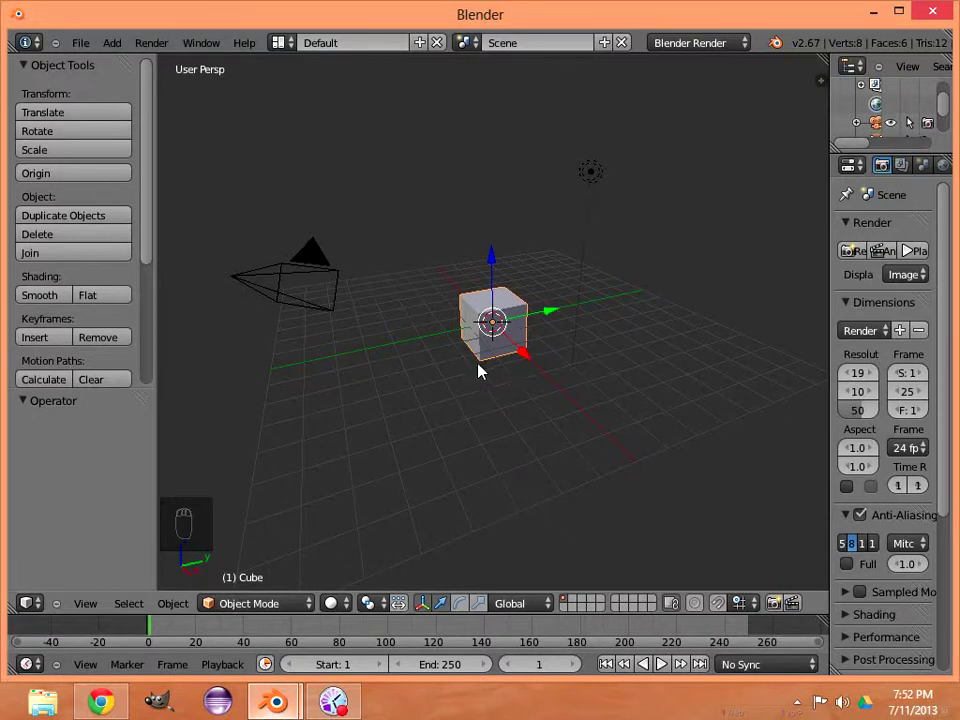
# - Enter Edit Mode on the default cube and merge all its vertices at center
pyautogui.press('Tab')
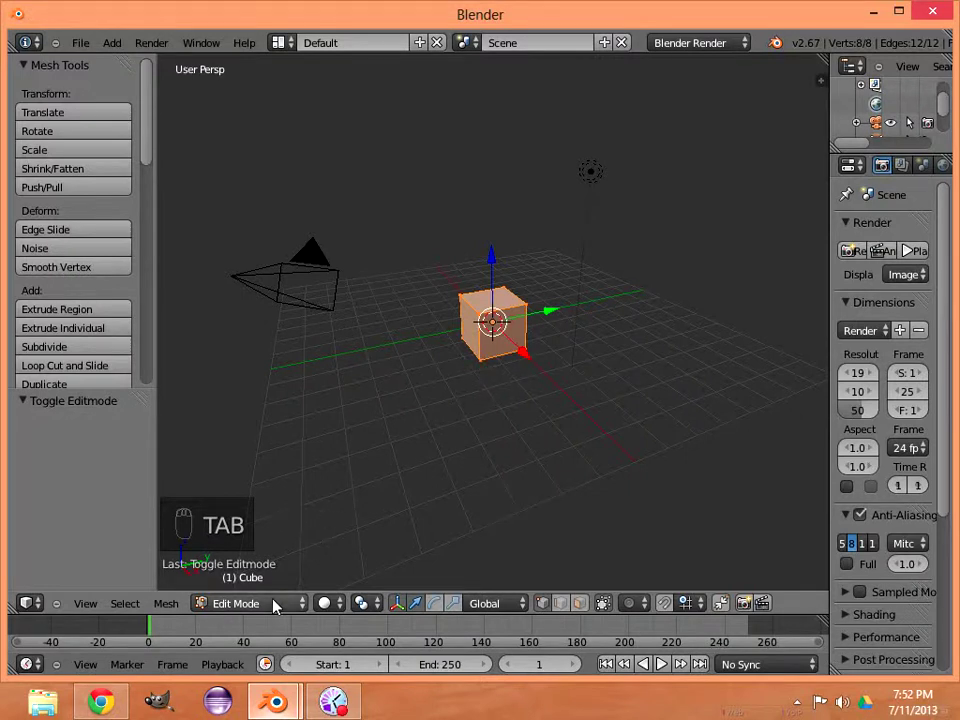
pyautogui.press('Tab')
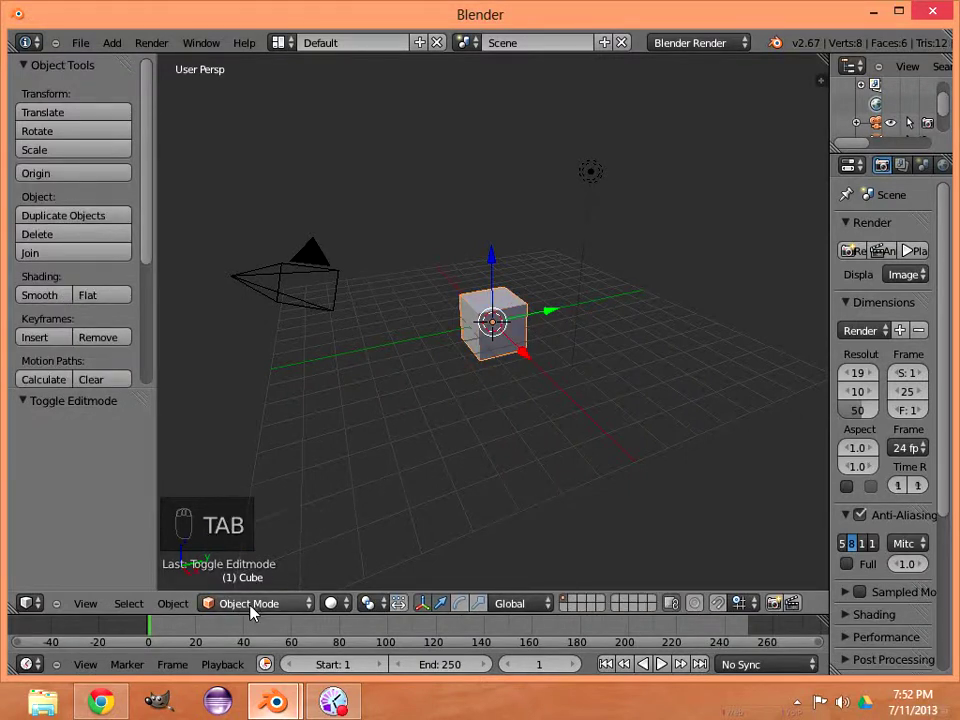
pyautogui.press('Tab')
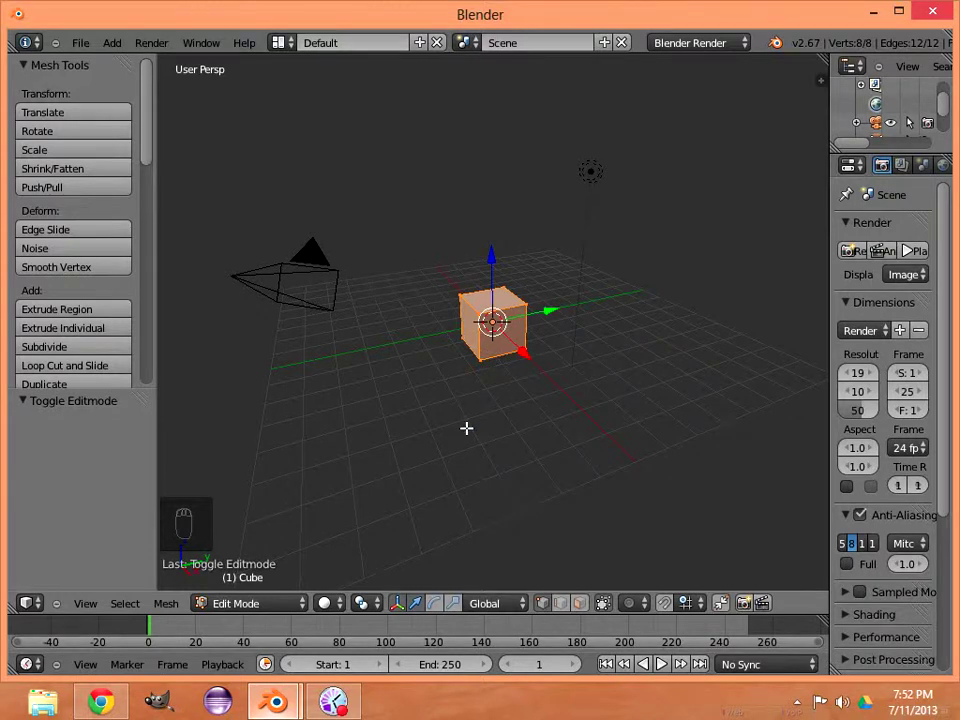
pyautogui.hotkey('alt', 'm')
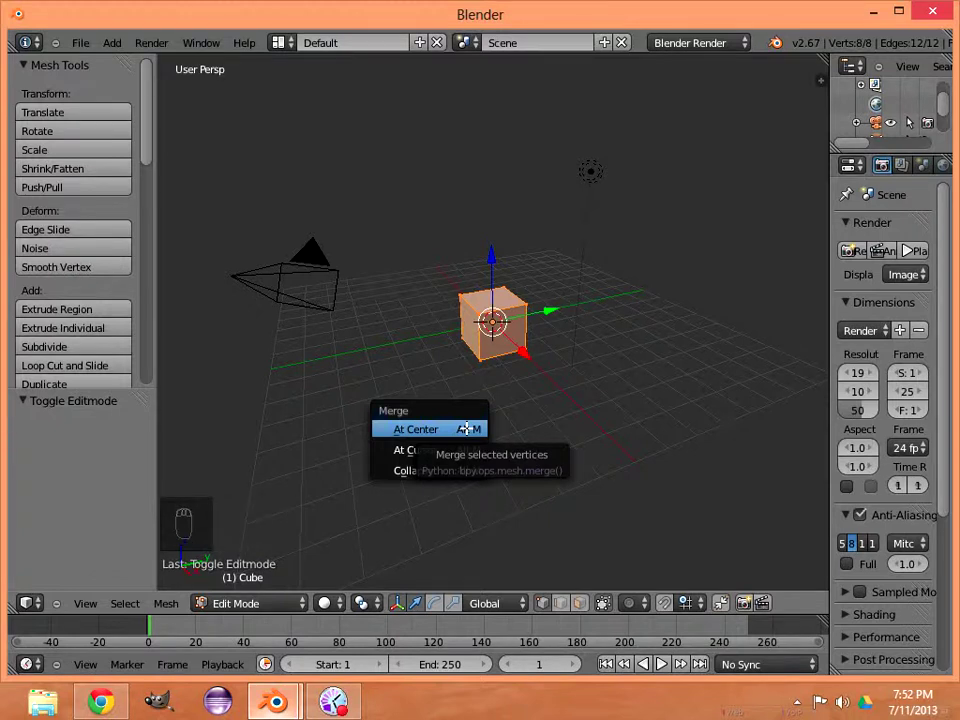
pyautogui.click(467, 428)
pyautogui.scroll(2, 474, 375)
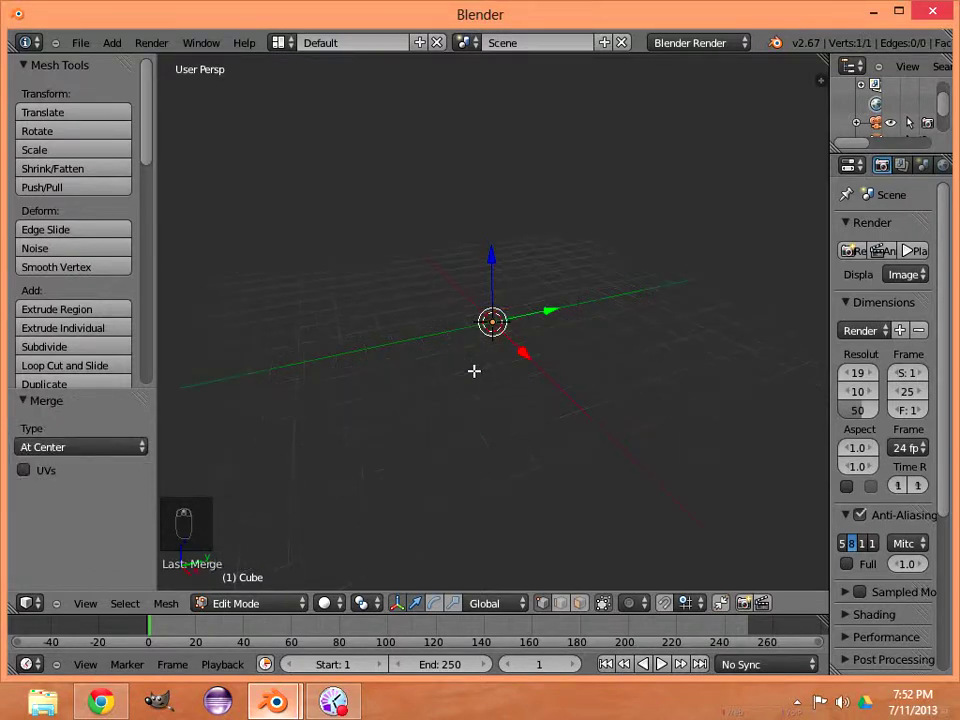
# - Extrude the merged vertex upward along Z twice, by about 0.63 and about 0.70
pyautogui.click(340, 233)
pyautogui.press('e')
pyautogui.press('x')
pyautogui.press('z')
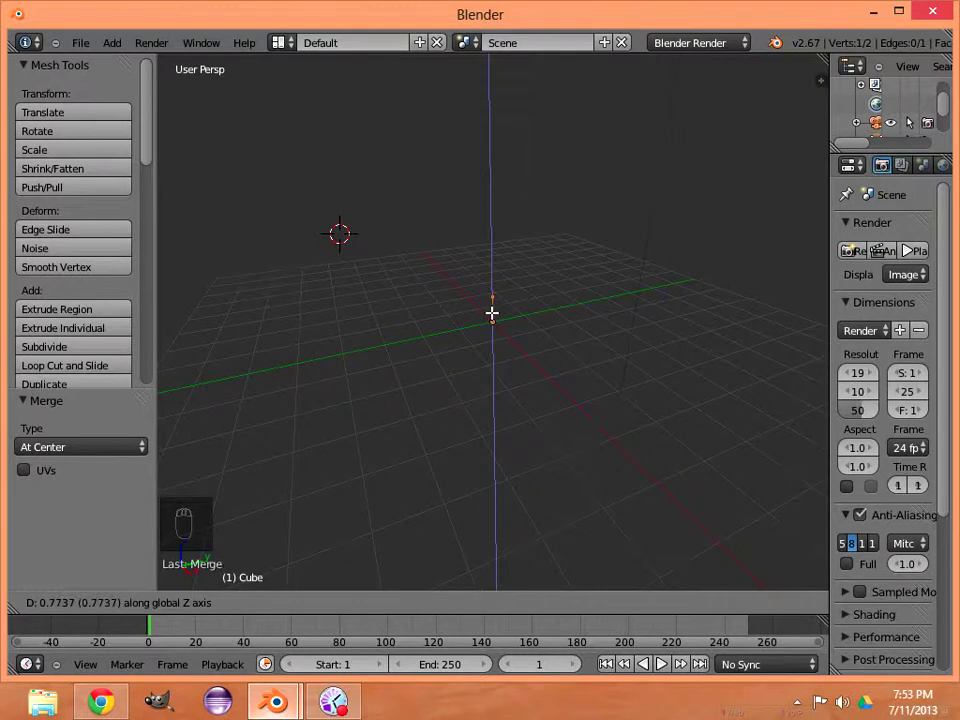
pyautogui.click(493, 316)
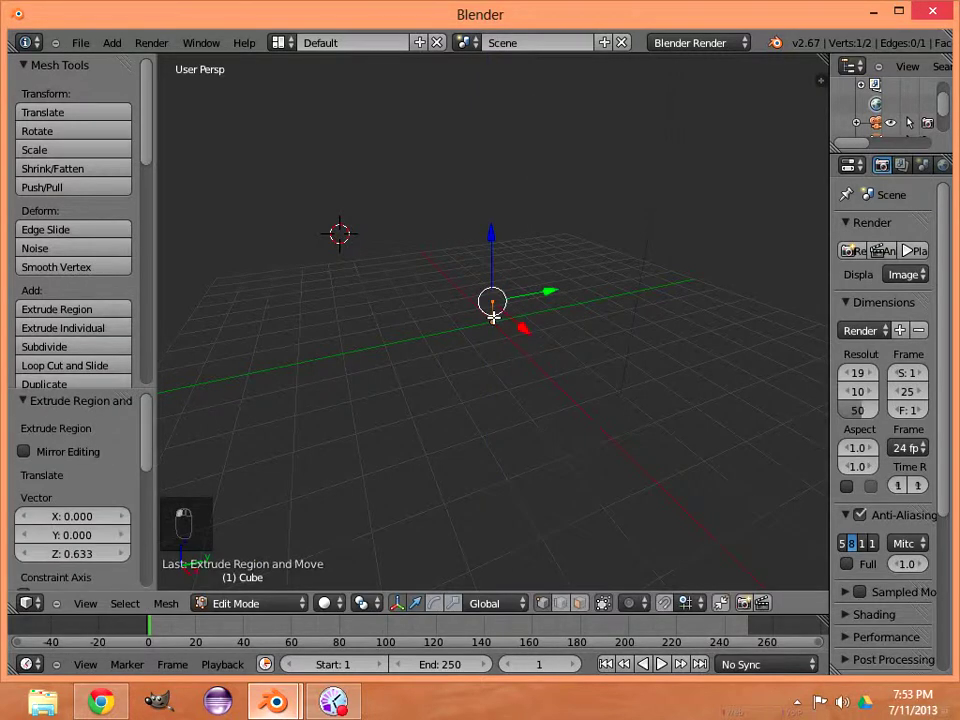
pyautogui.press('e')
pyautogui.press('z')
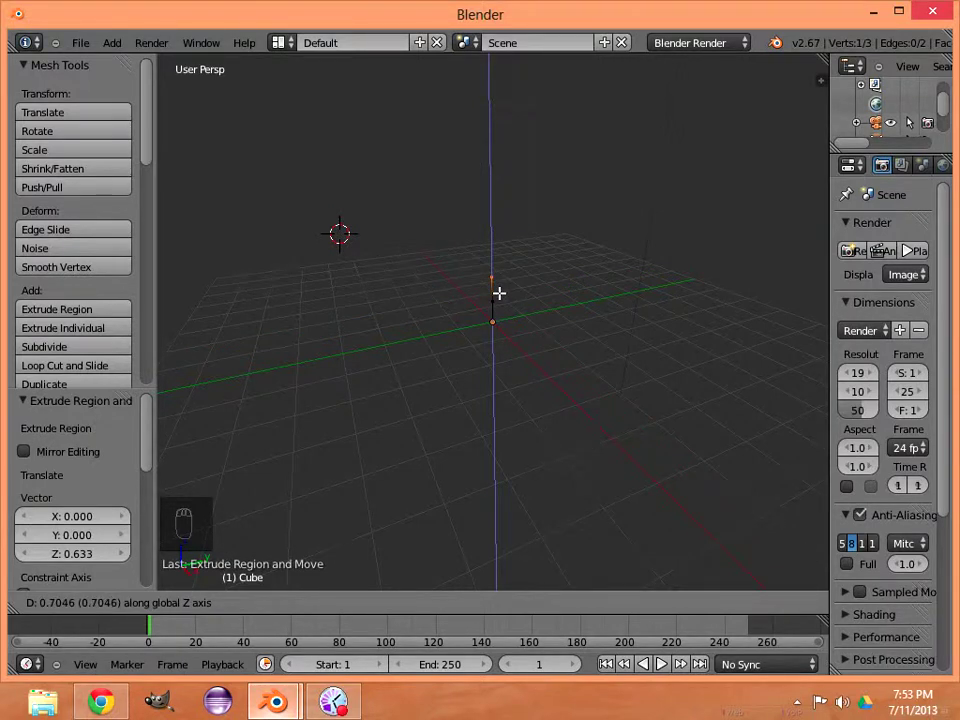
pyautogui.click(499, 293)
# - Extend the vertical line with two more extrusions along Z, about 0.64 and about 0.70 long
pyautogui.press('e')
pyautogui.press('x')
pyautogui.press('z')
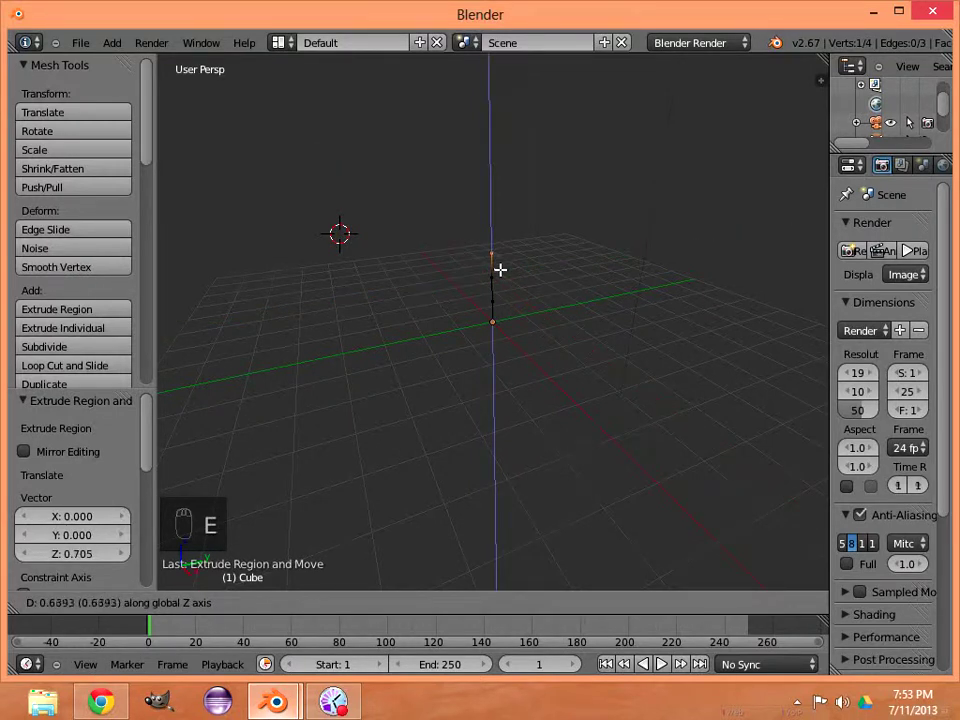
pyautogui.click(500, 268)
pyautogui.press('e')
pyautogui.press('x')
pyautogui.press('z')
pyautogui.click(504, 244)
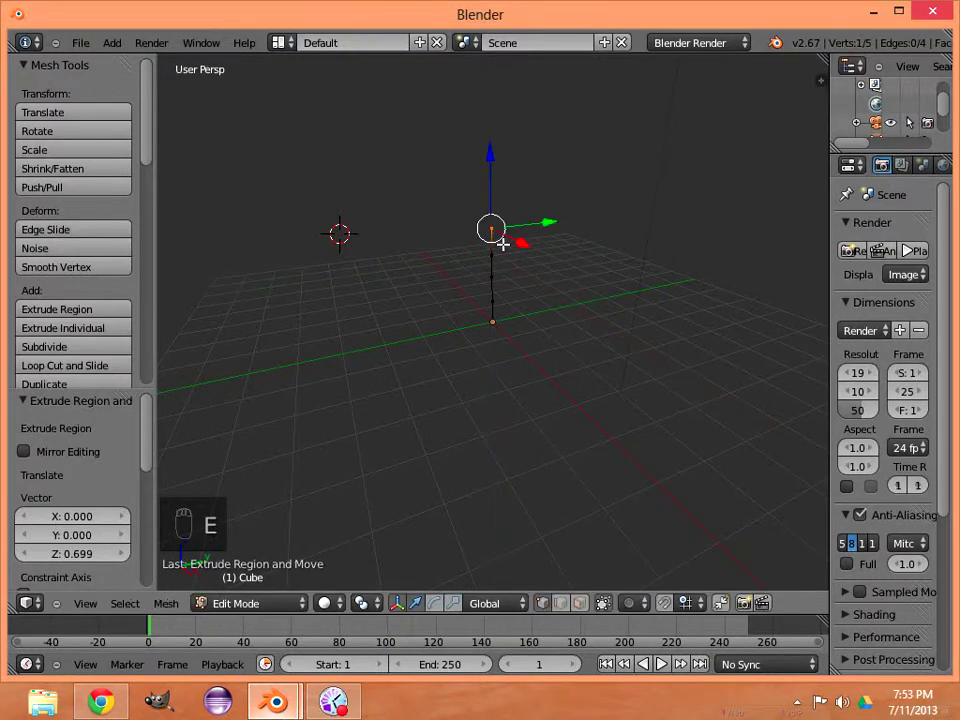
# - Extrude the top vertex along Z by about 0.52, followed by a short segment of about 0.22
pyautogui.press('e')
pyautogui.press('z')
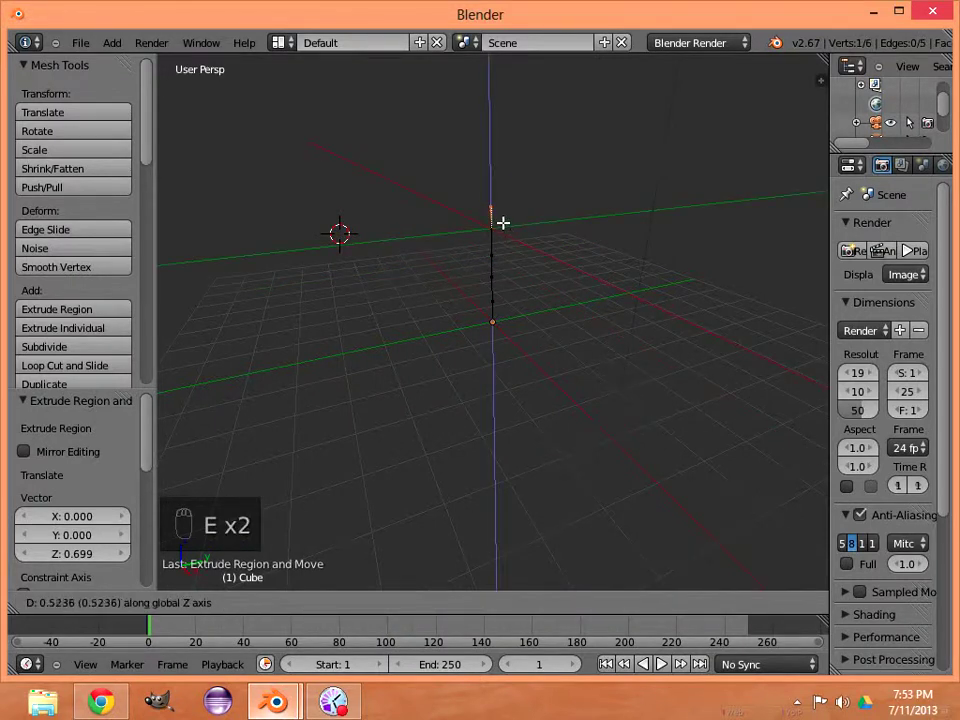
pyautogui.click(501, 221)
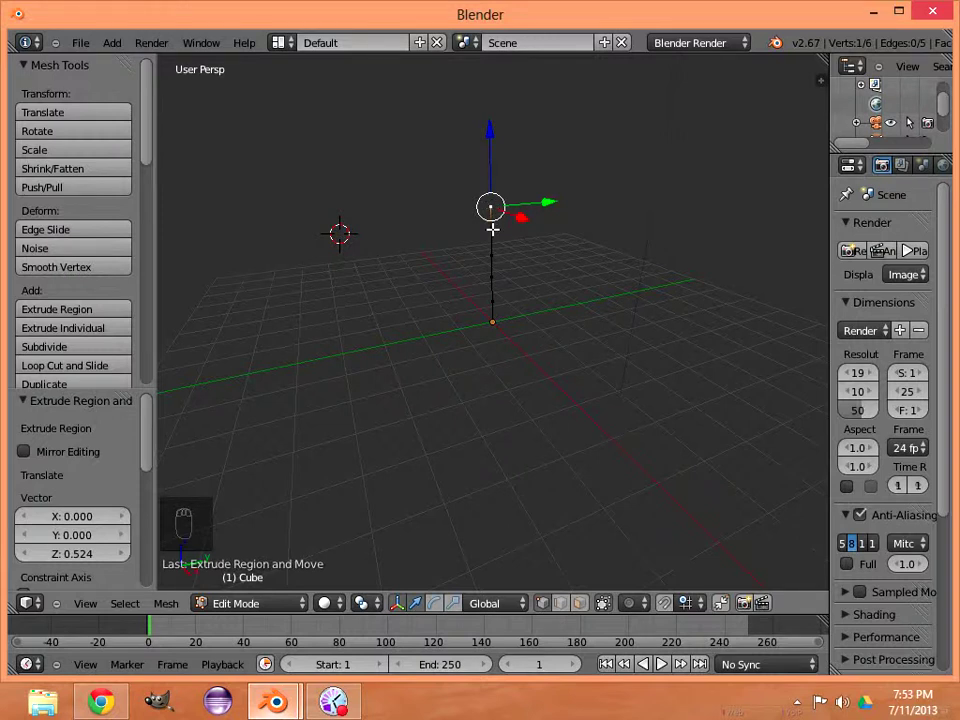
pyautogui.press('e')
pyautogui.press('x')
pyautogui.press('z')
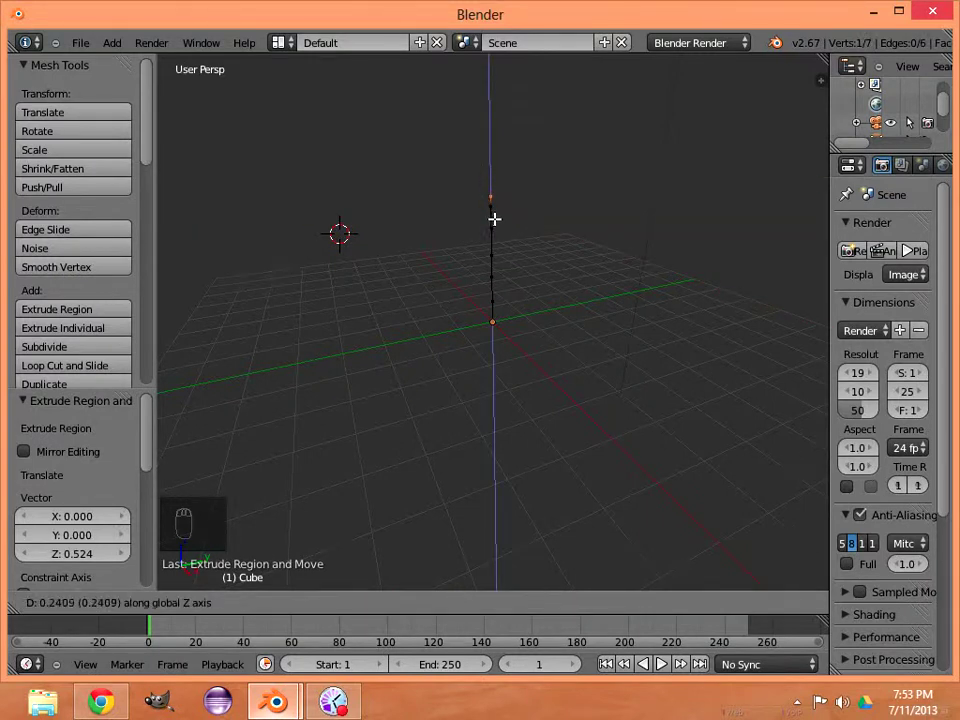
pyautogui.click(496, 219)
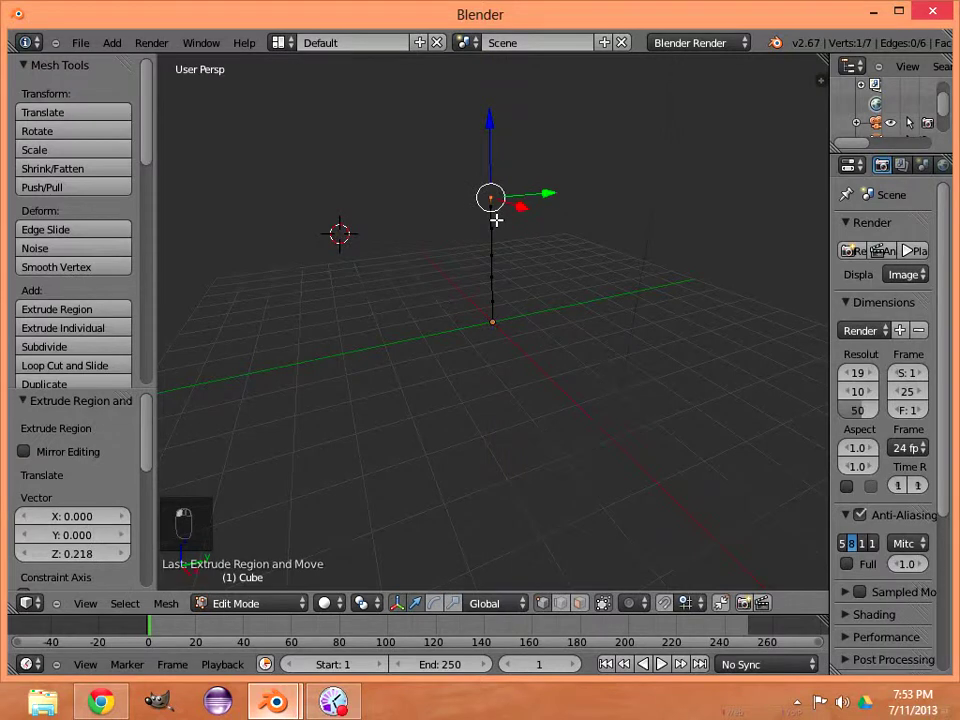
# - Extrude the top vertex along Z by about 0.55, followed by a short segment of about 0.16
pyautogui.press('e')
pyautogui.press('x')
pyautogui.press('z')
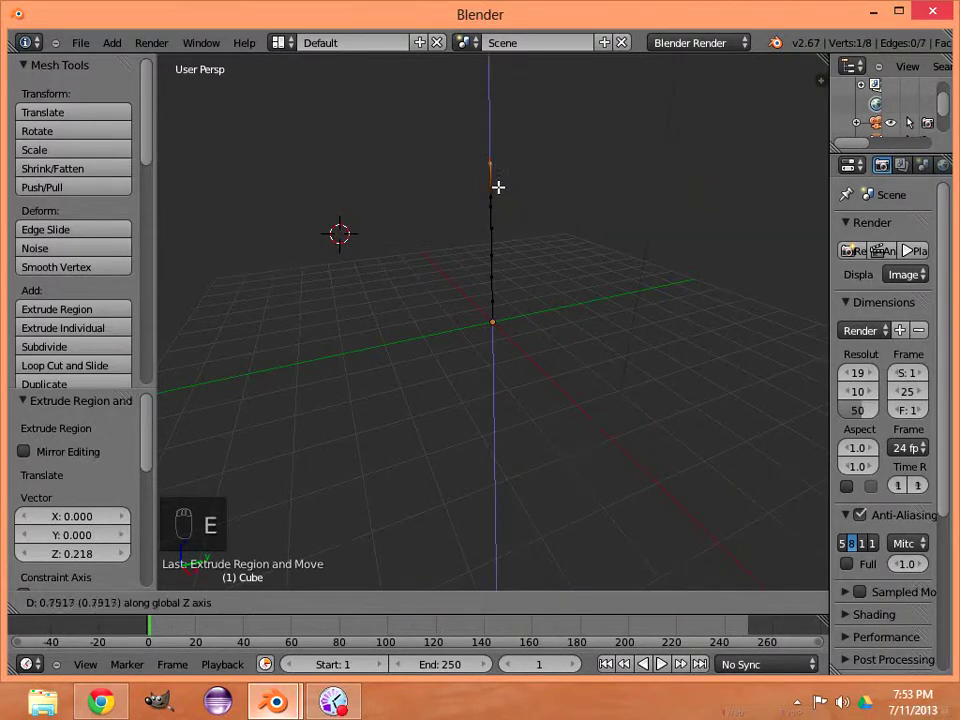
pyautogui.click(498, 195)
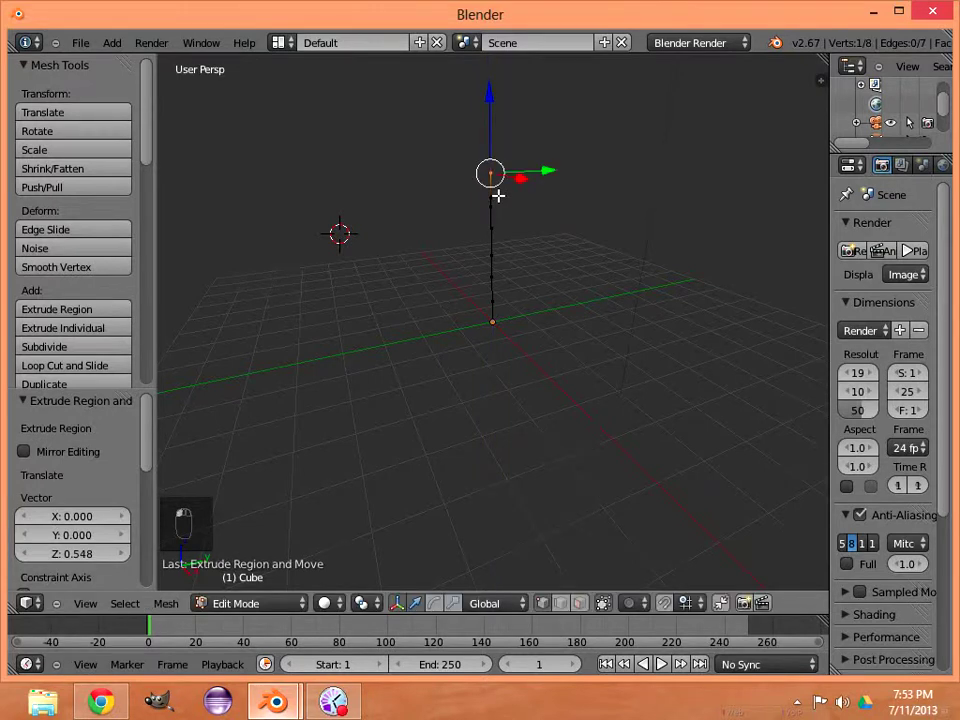
pyautogui.press('e')
pyautogui.press('x')
pyautogui.press('z')
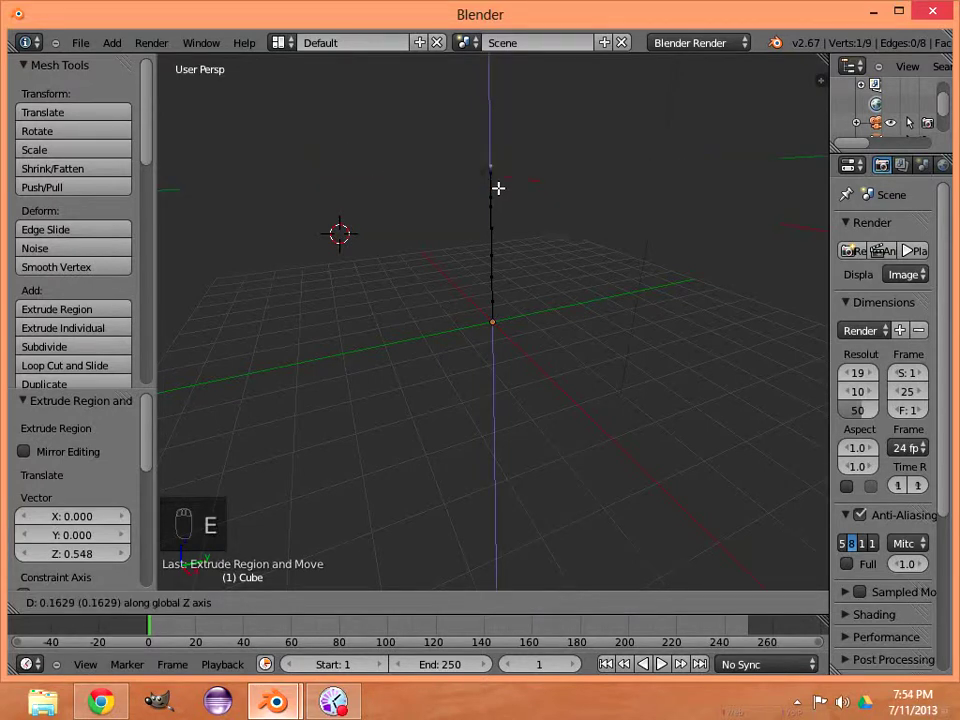
pyautogui.click(498, 188)
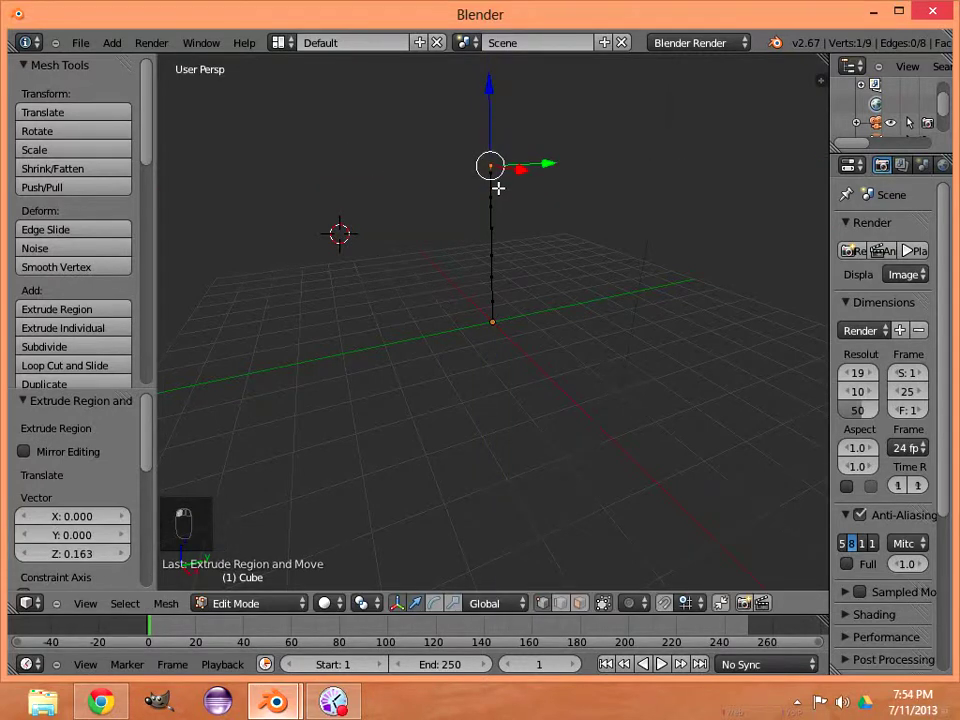
# - Extrude the top vertex along Z by about 1.05 to form the head segment
pyautogui.press('e')
pyautogui.press('x')
pyautogui.press('z')
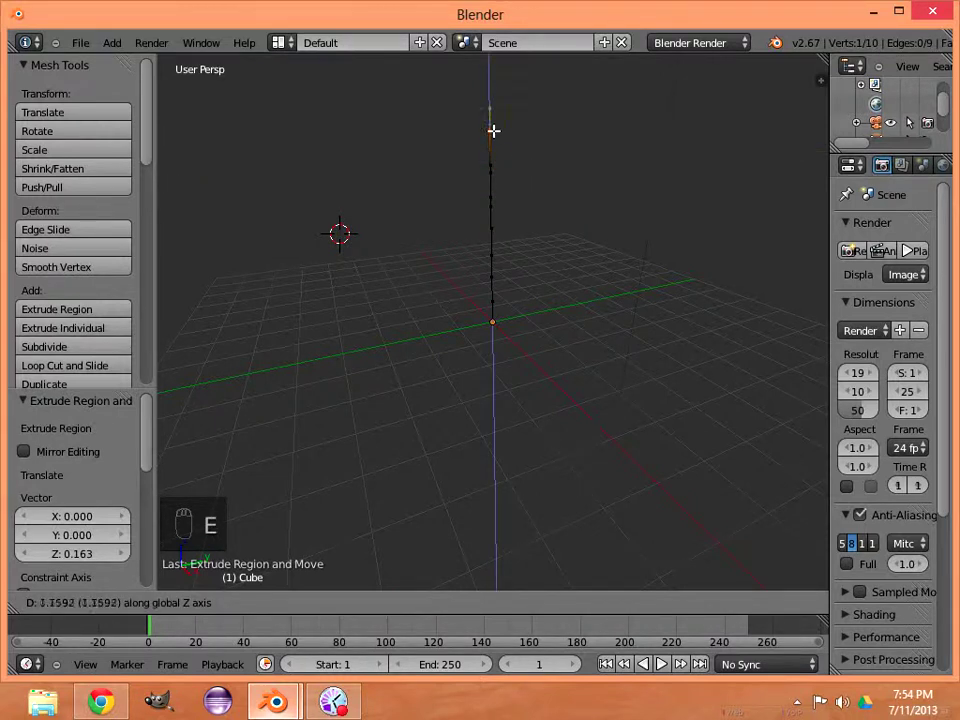
pyautogui.click(493, 136)
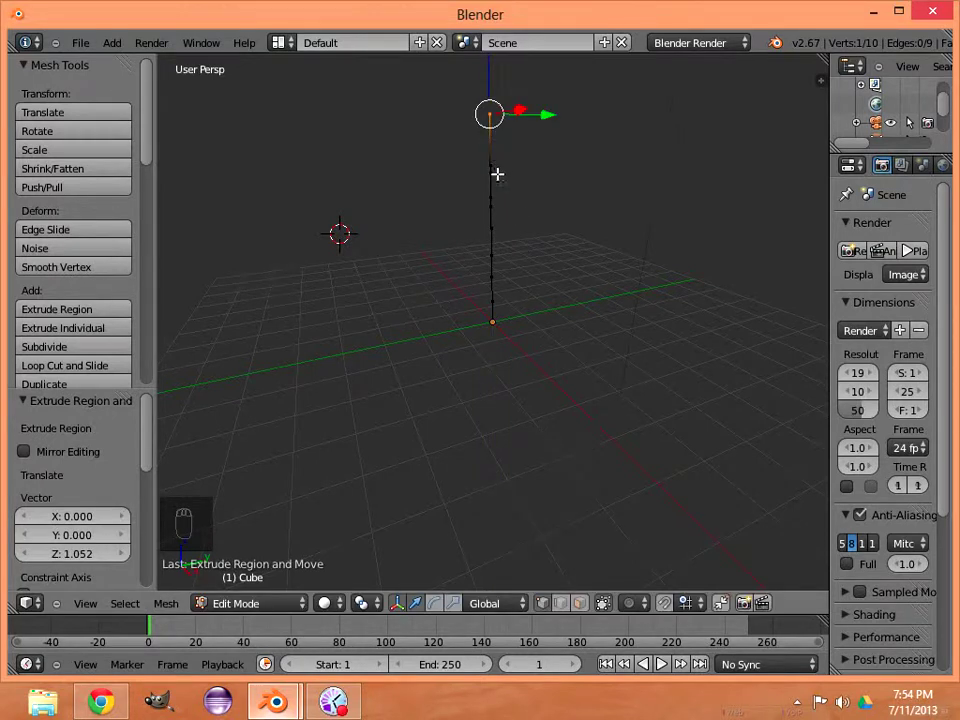
# - Extrude the vertex at the top of the fifth vertical segment by about 0.91 along X for the shoulder
pyautogui.rightClick(495, 207)
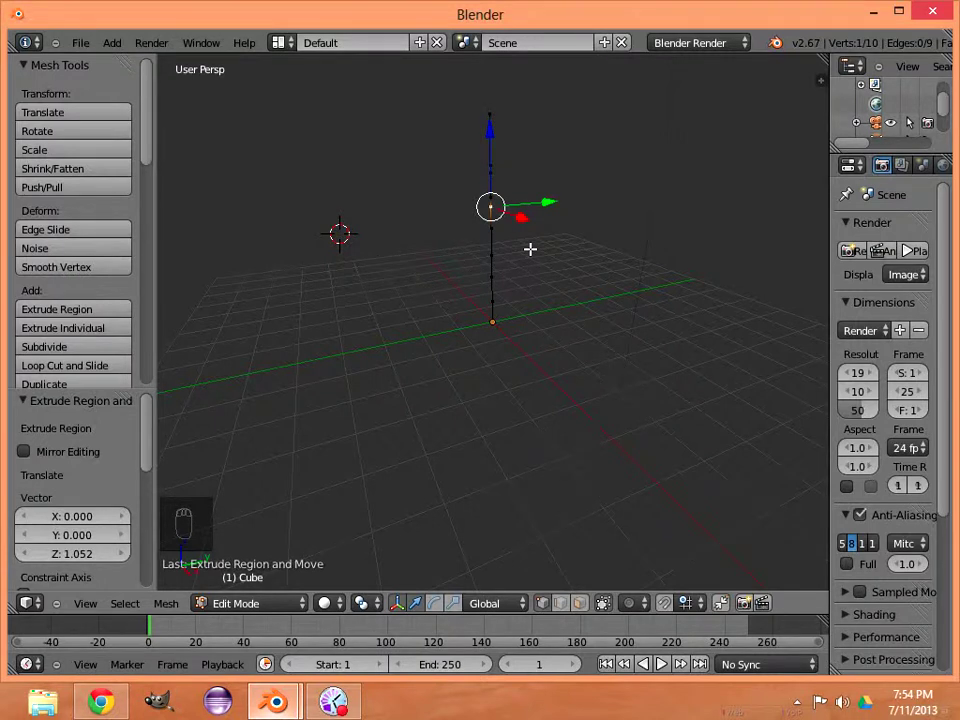
pyautogui.press('e')
pyautogui.press('y')
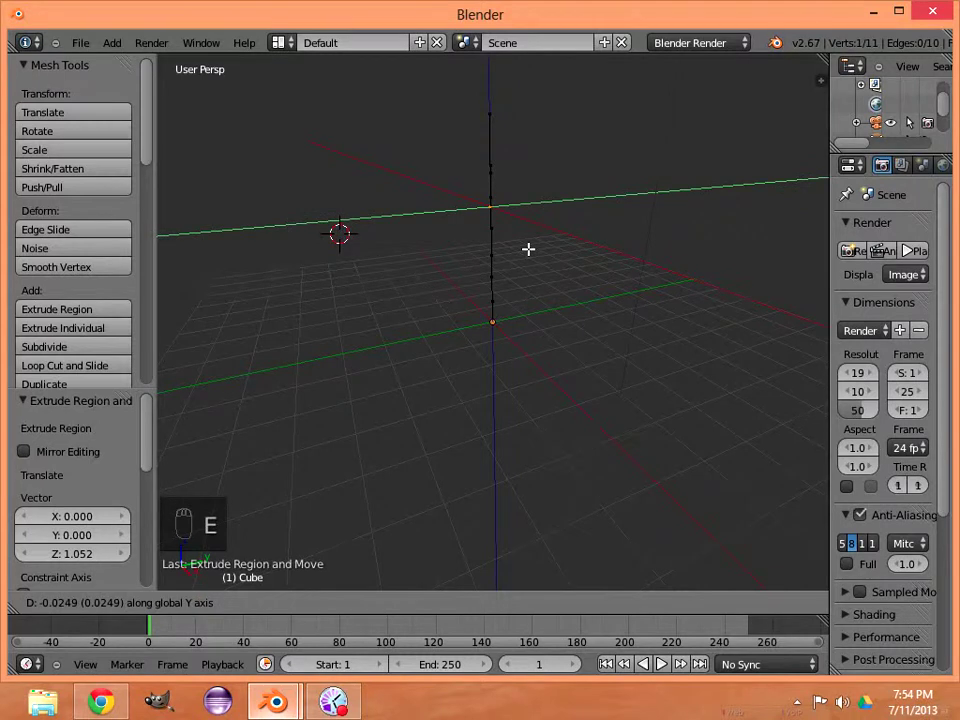
pyautogui.press('z')
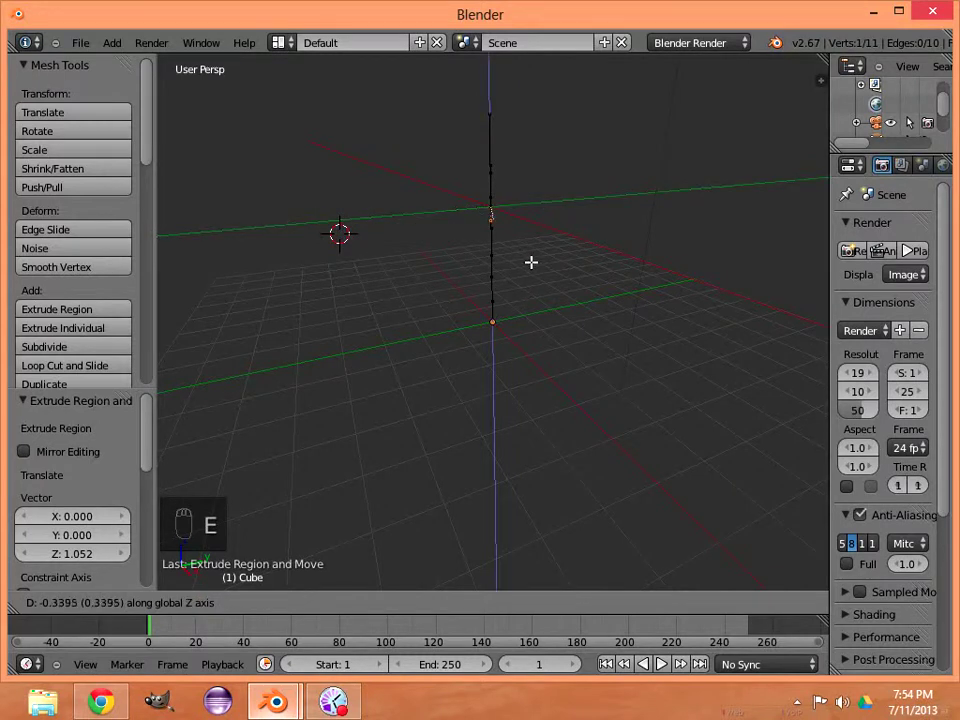
pyautogui.press('x')
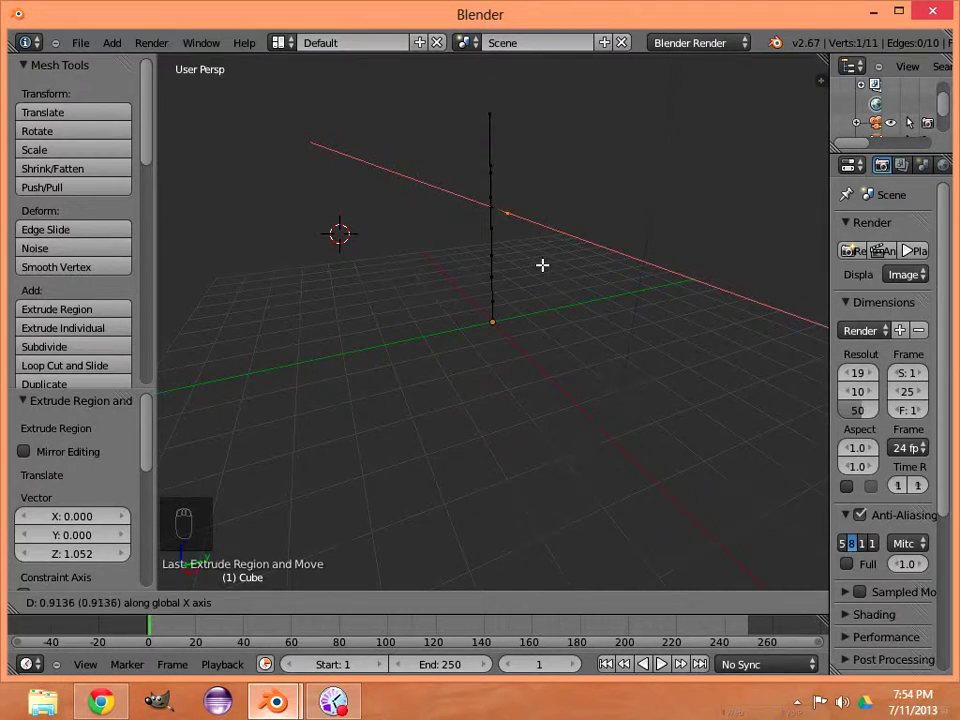
pyautogui.click(542, 265)
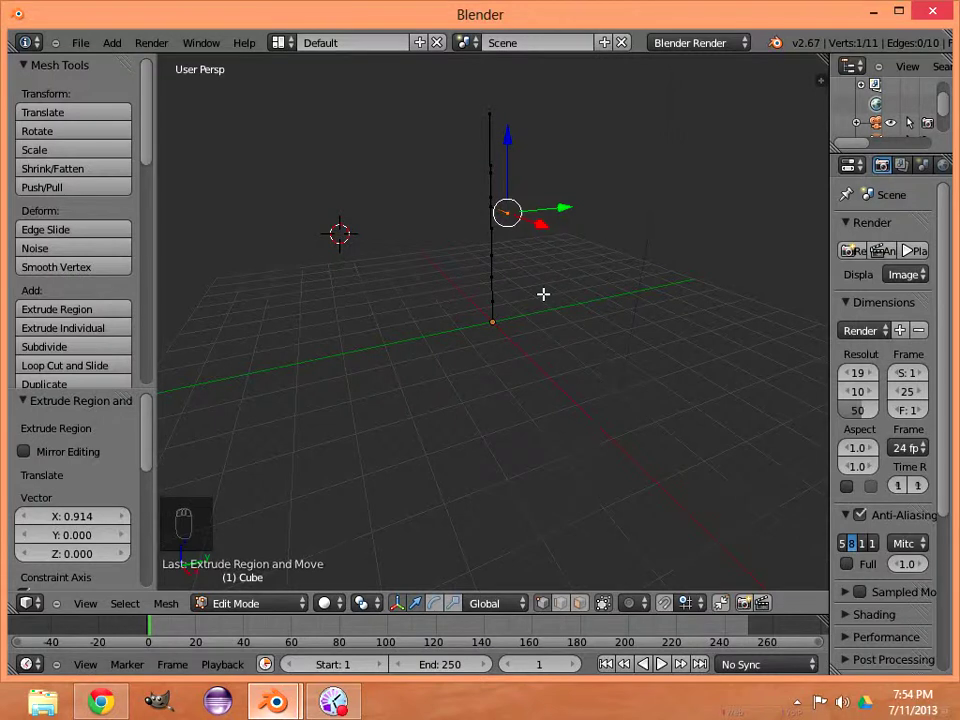
# - Extrude the arm along X from the shoulder vertex by about 1.34, followed by a segment of about 0.98
pyautogui.press('e')
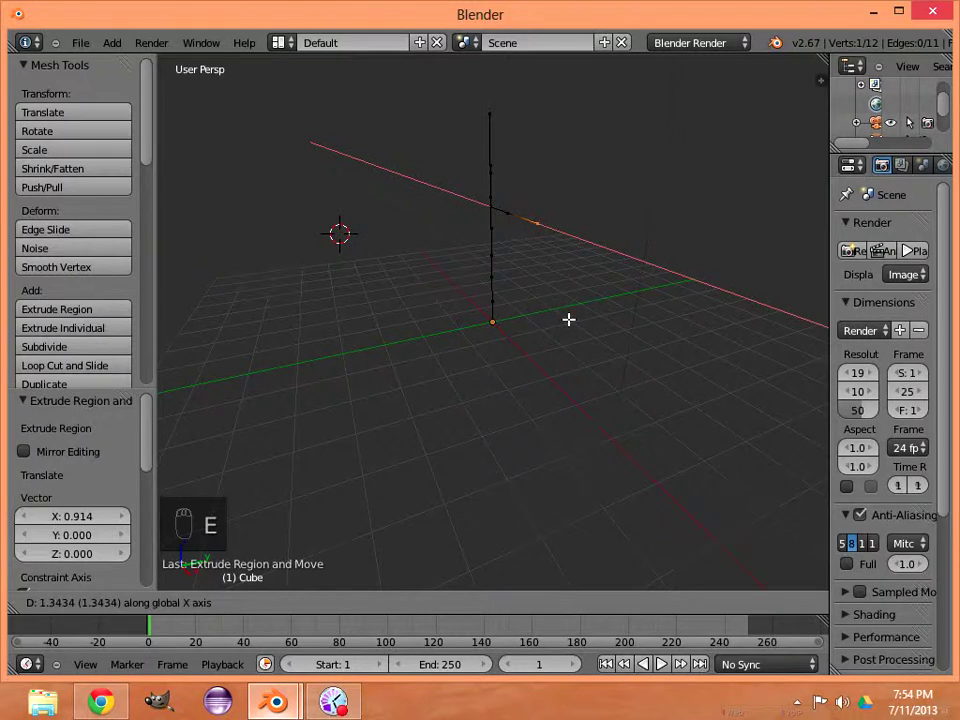
pyautogui.click(568, 319)
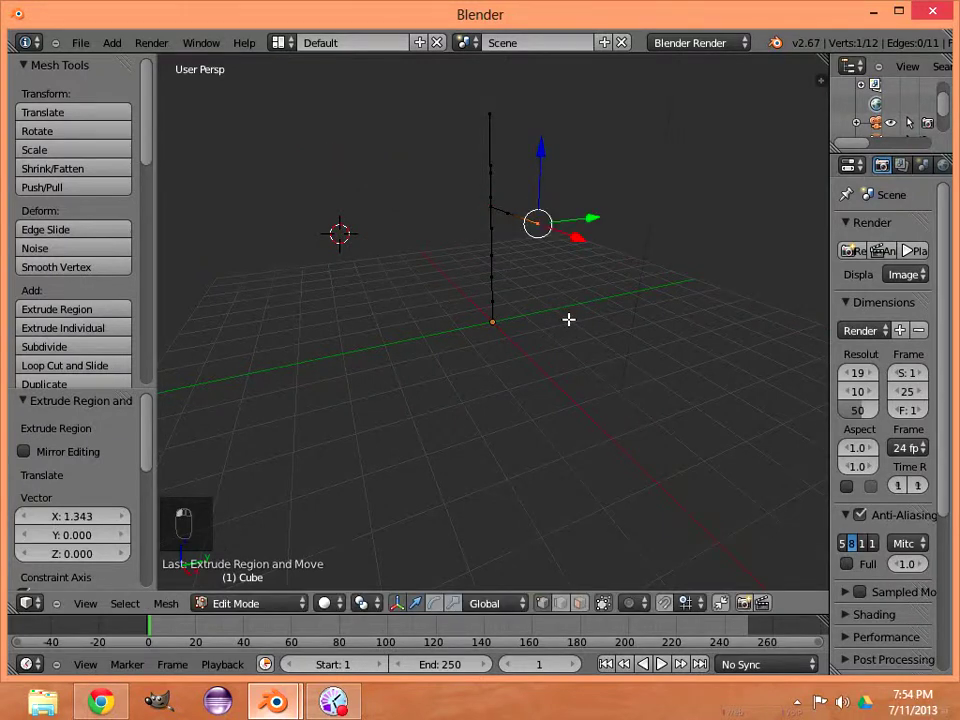
pyautogui.press('e')
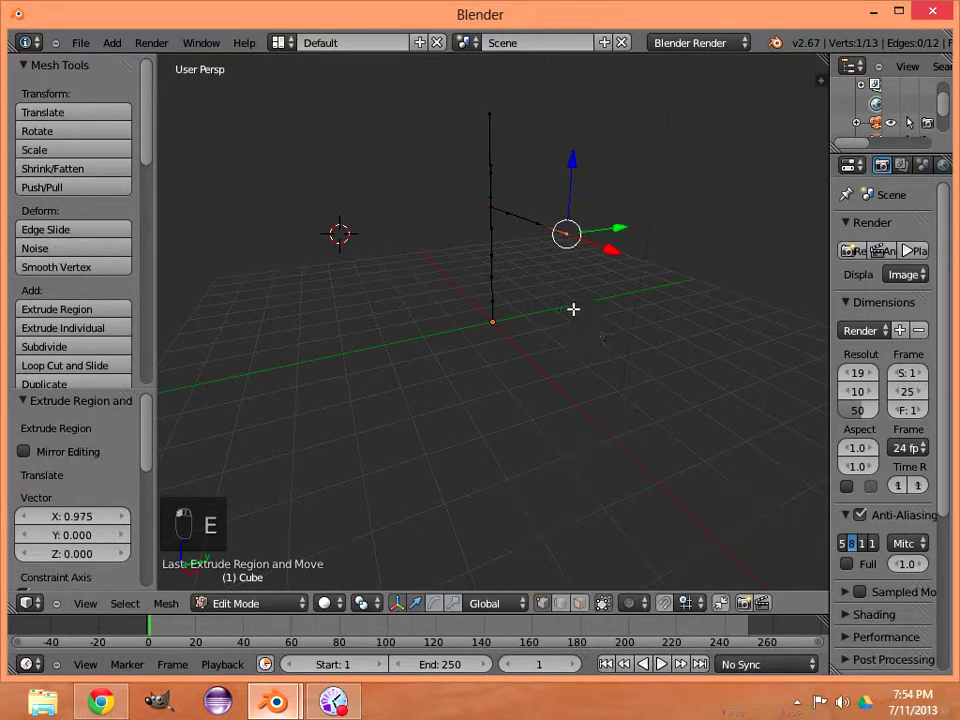
# - Extrude the hand along X from the end of the arm with segments of about 0.28 and 0.50
pyautogui.press('e')
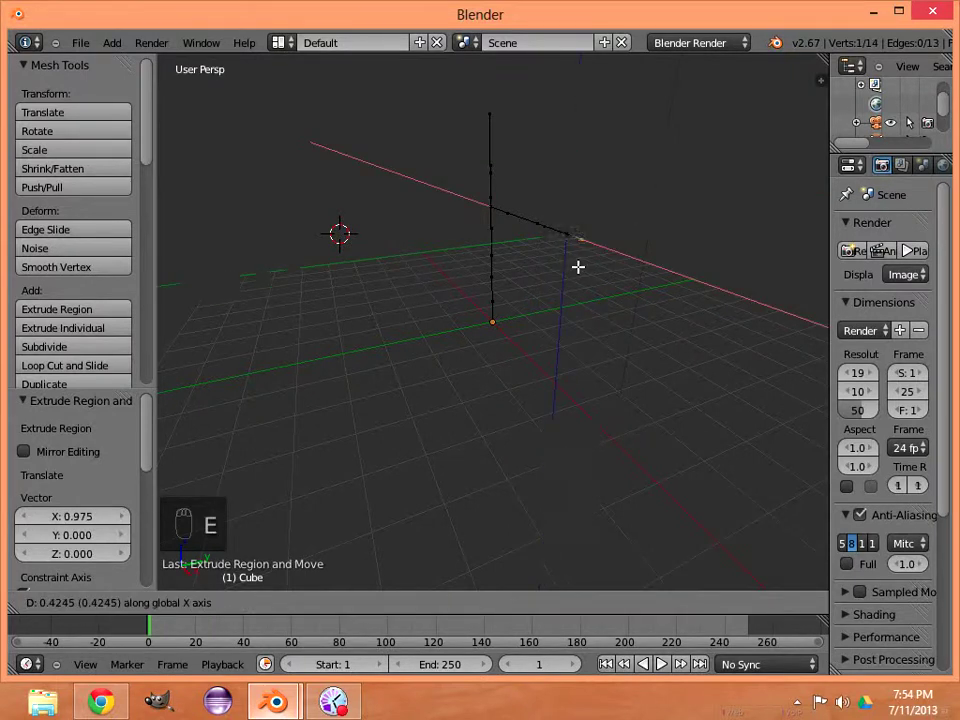
pyautogui.click(575, 263)
pyautogui.press('e')
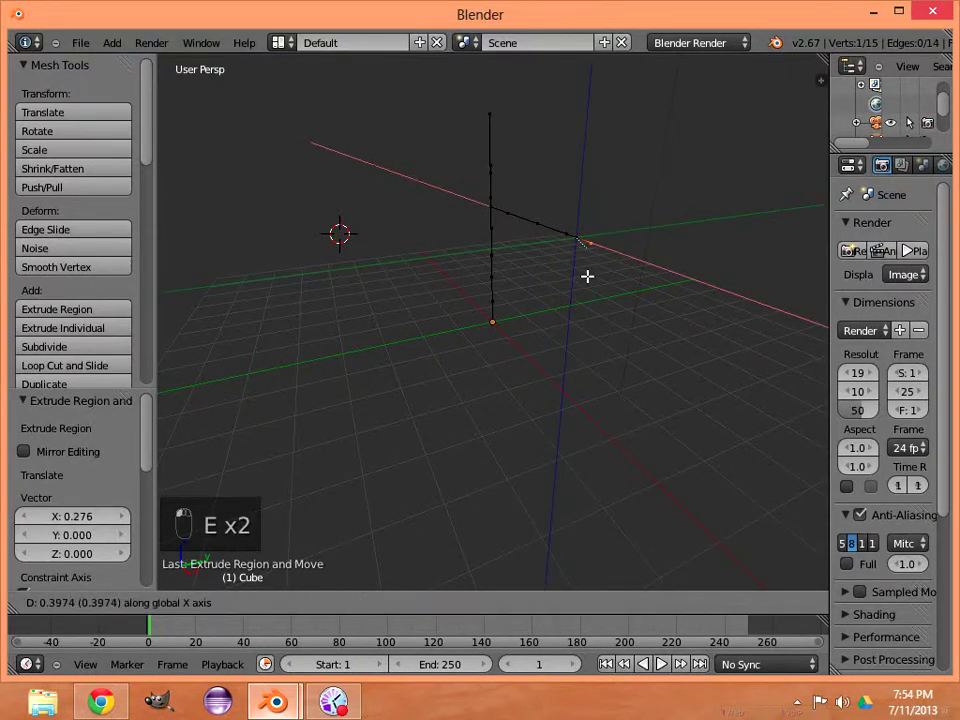
pyautogui.click(572, 243)
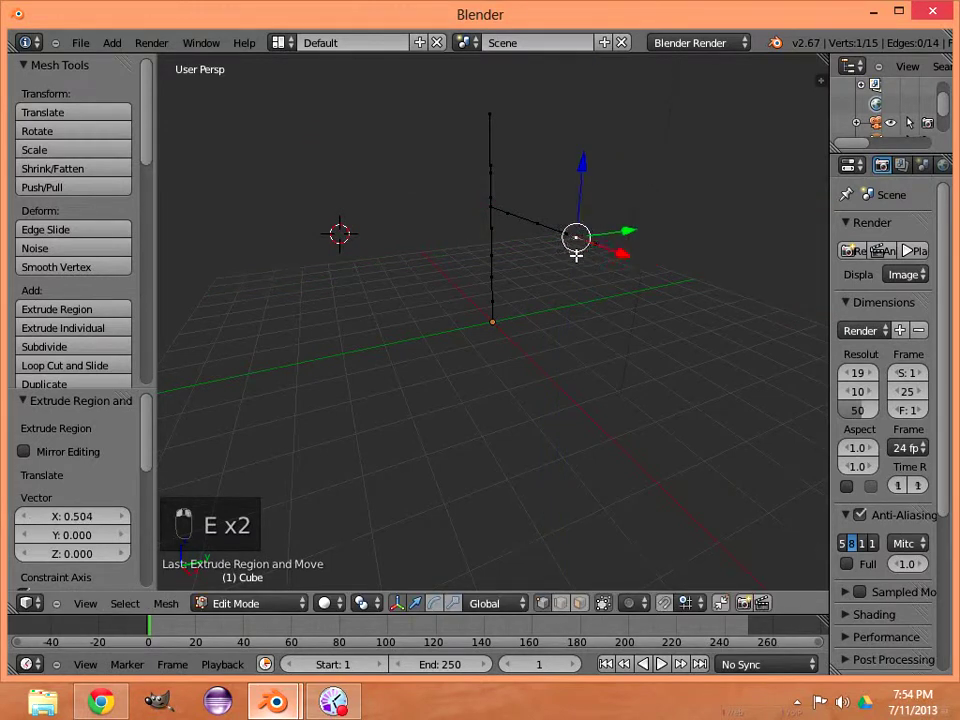
# - Extrude the thumb from the vertex between the two hand segments in two segments of about -0.17 each along Y
pyautogui.press('e')
pyautogui.moveTo(576, 257); pyautogui.dragTo(568, 258, button='middle')
pyautogui.click(567, 259)
pyautogui.press('e')
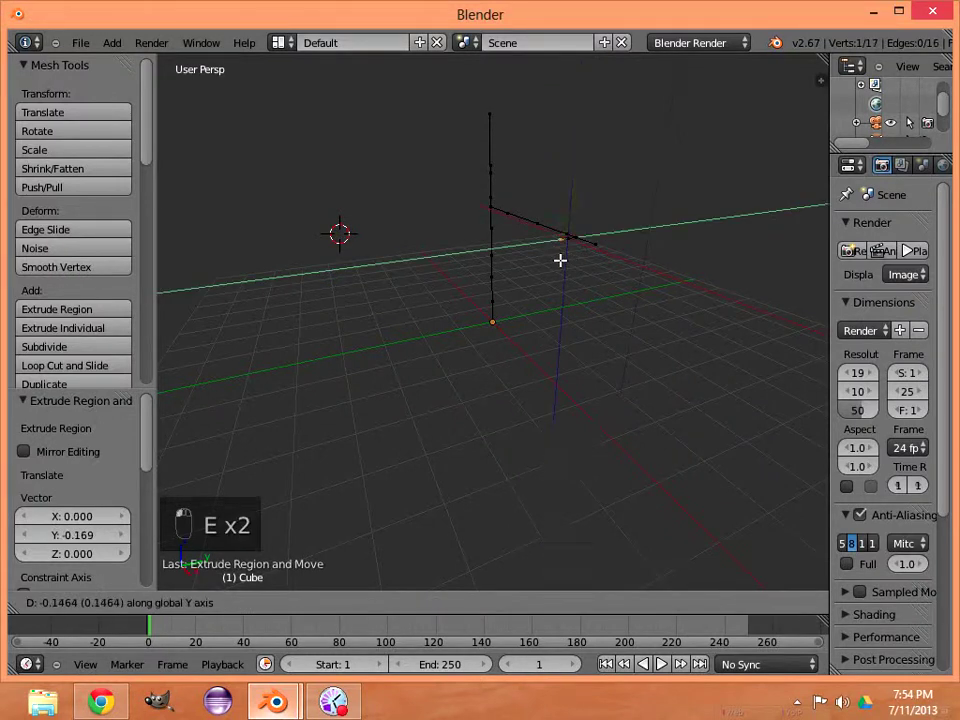
pyautogui.click(560, 261)
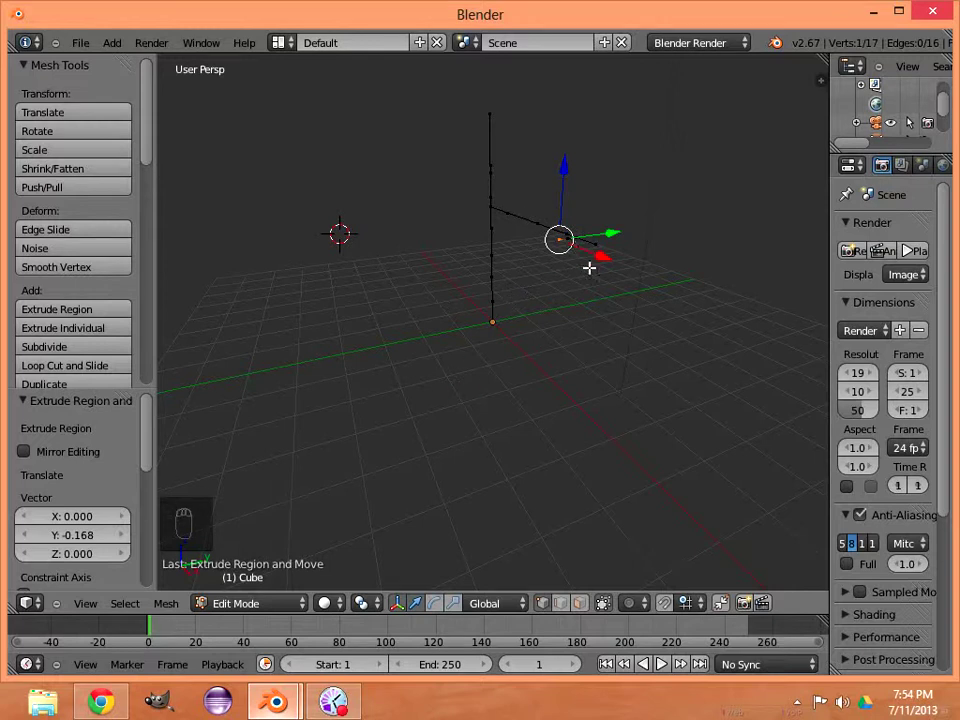
# - Extrude the vertex at the base of the spine by about 0.58 along X for the hip
pyautogui.rightClick(492, 320)
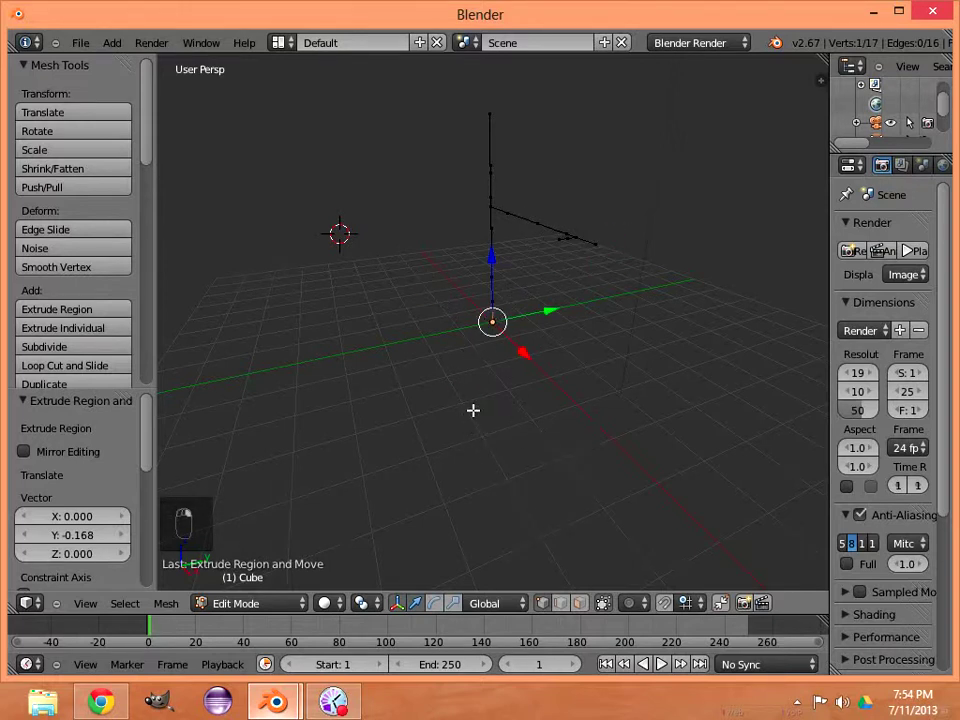
pyautogui.press('KP_1')
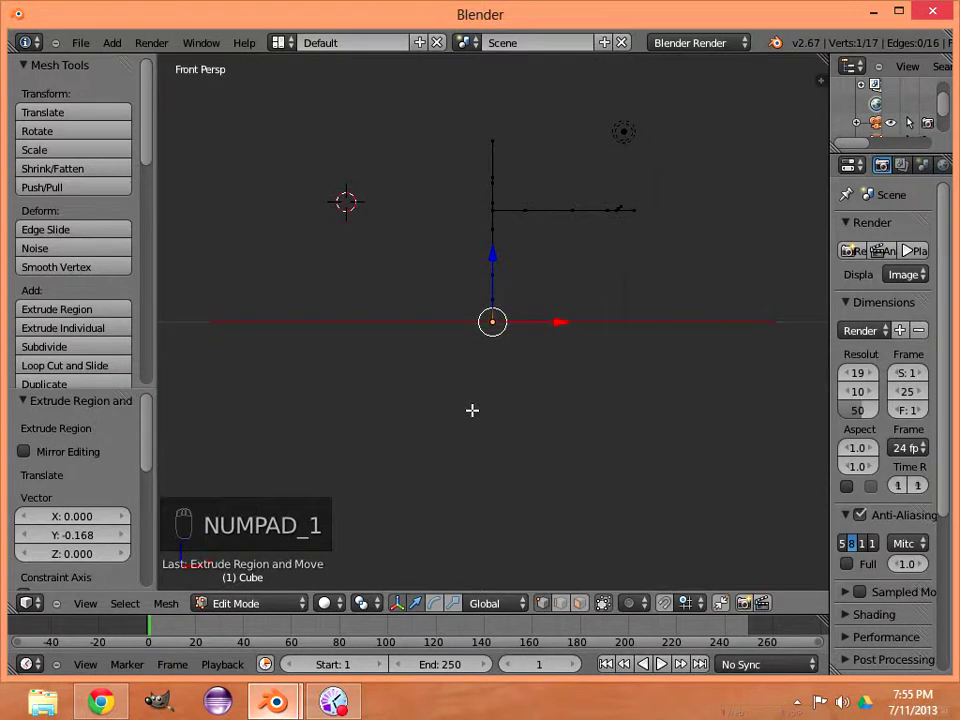
pyautogui.press('KP_8')
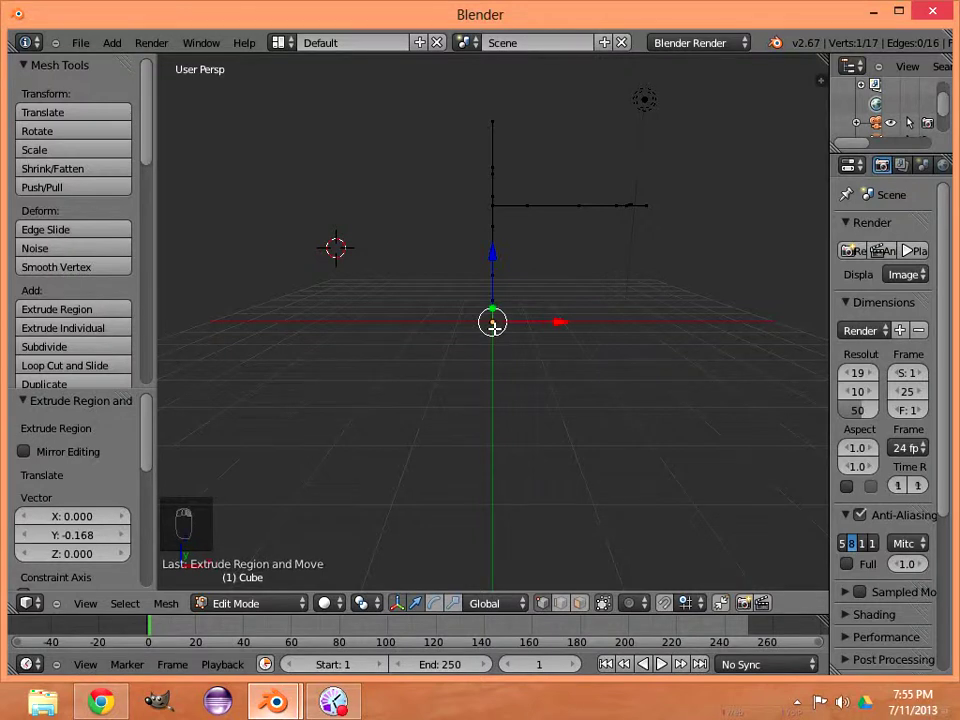
pyautogui.press('e')
pyautogui.press('x')
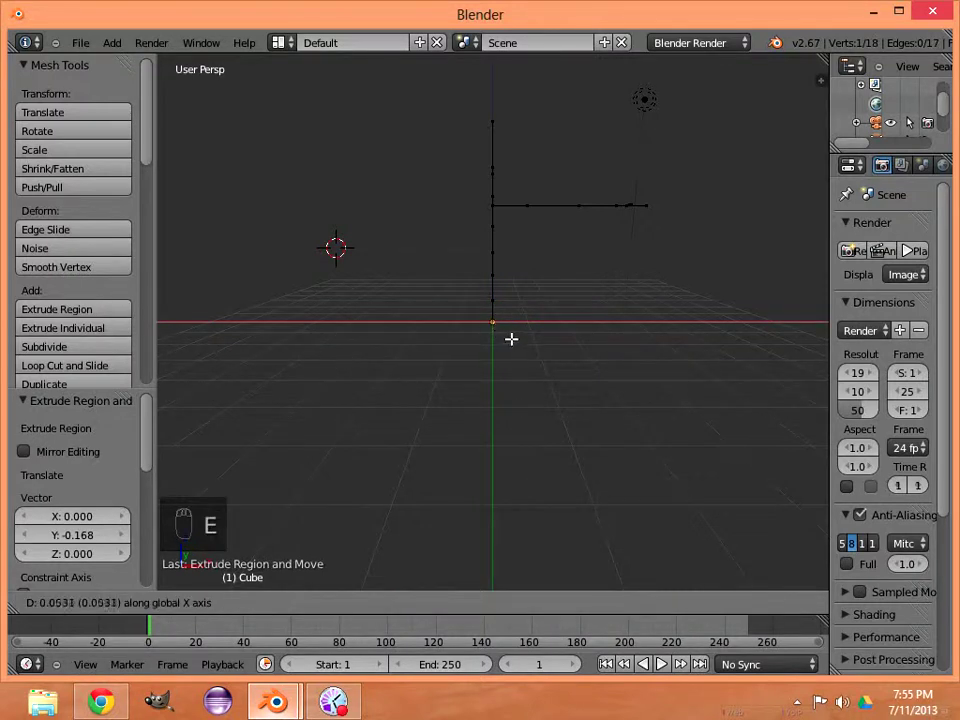
pyautogui.click(517, 343)
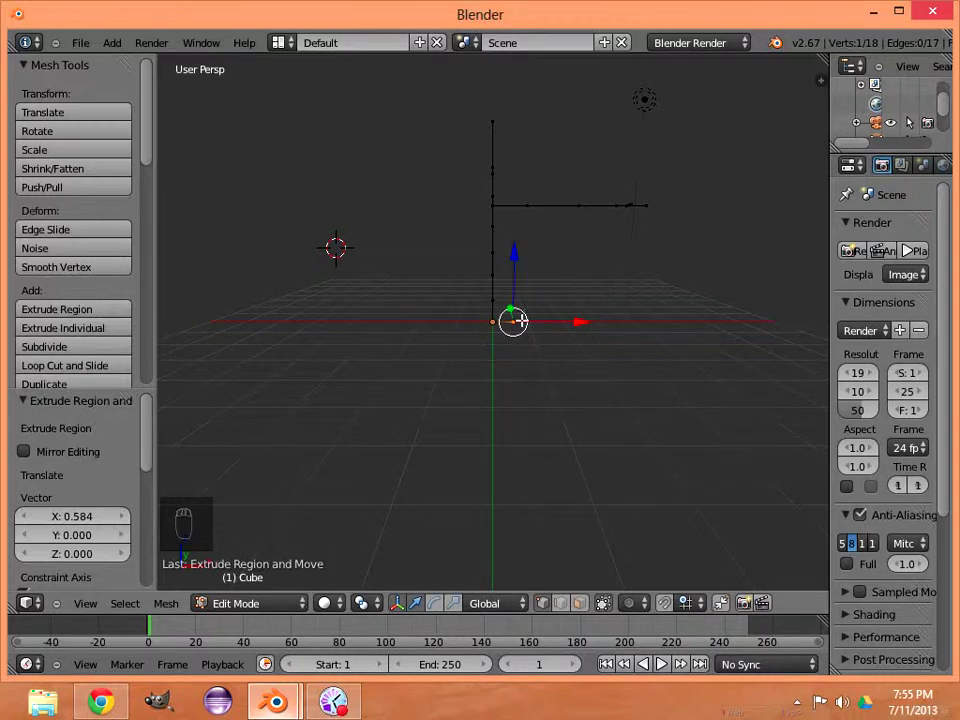
# - Lower the new hip vertex by 0.5 along Z with the transform manipulator
pyautogui.click(396, 603)
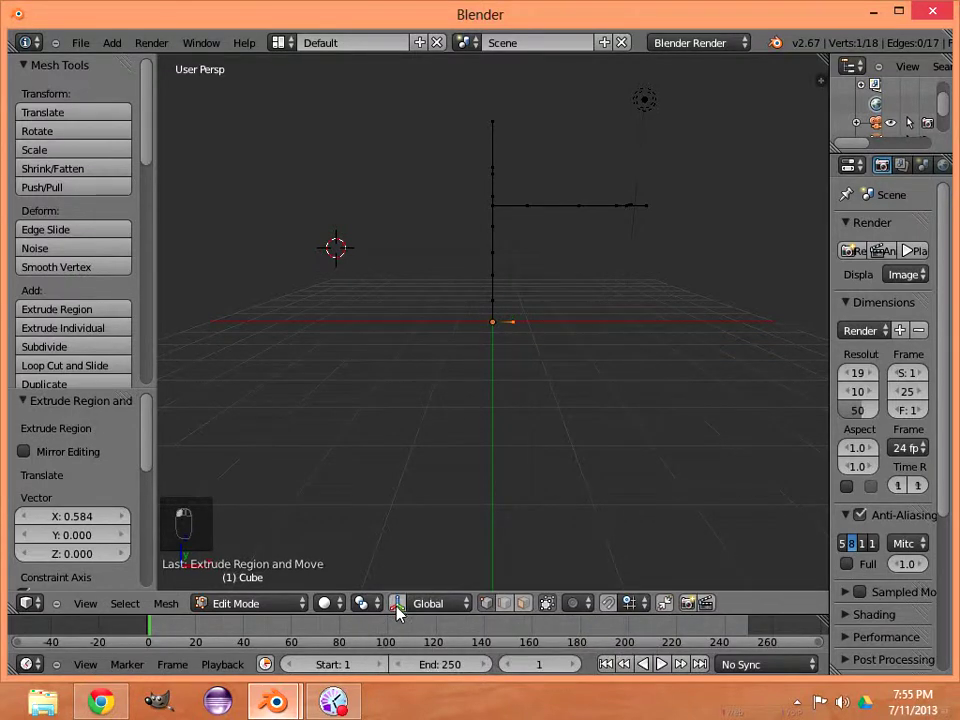
pyautogui.click(396, 604)
pyautogui.click(396, 604)
pyautogui.click(397, 604)
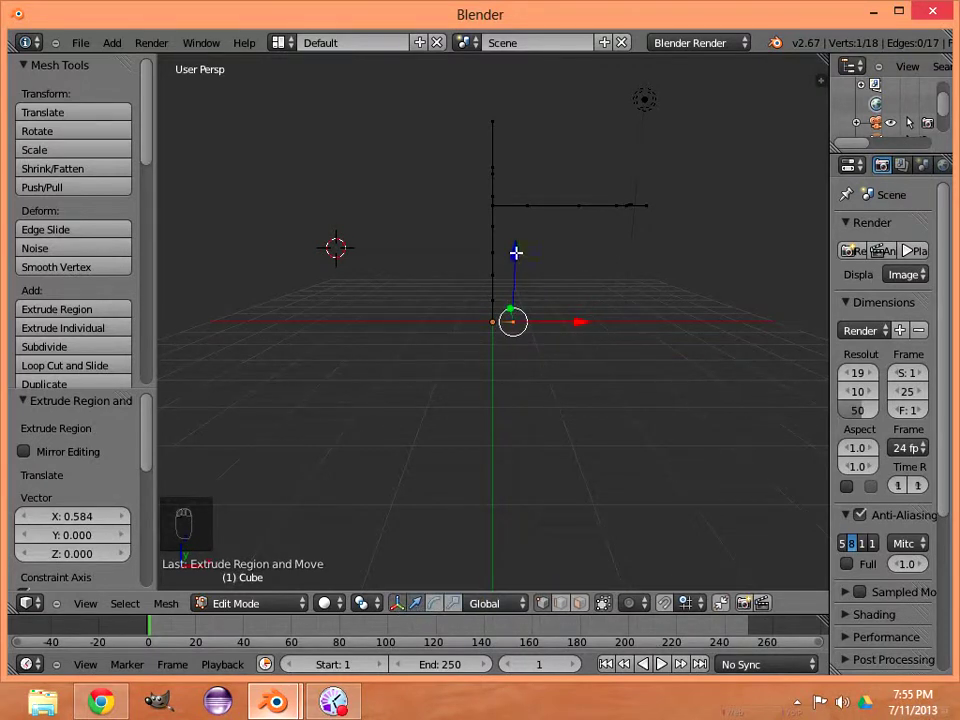
pyautogui.moveTo(515, 253); pyautogui.dragTo(517, 271)
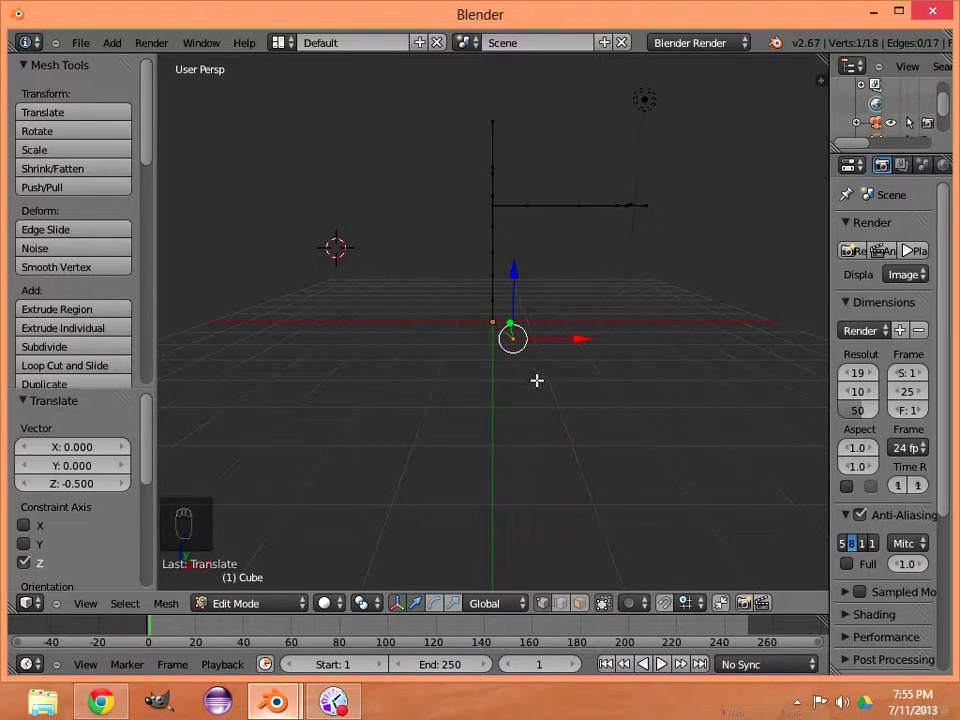
# - Extrude the leg downward along Z from the hip vertex by about 2.26, followed by a segment of about 2.48
pyautogui.press('e')
pyautogui.press('z')
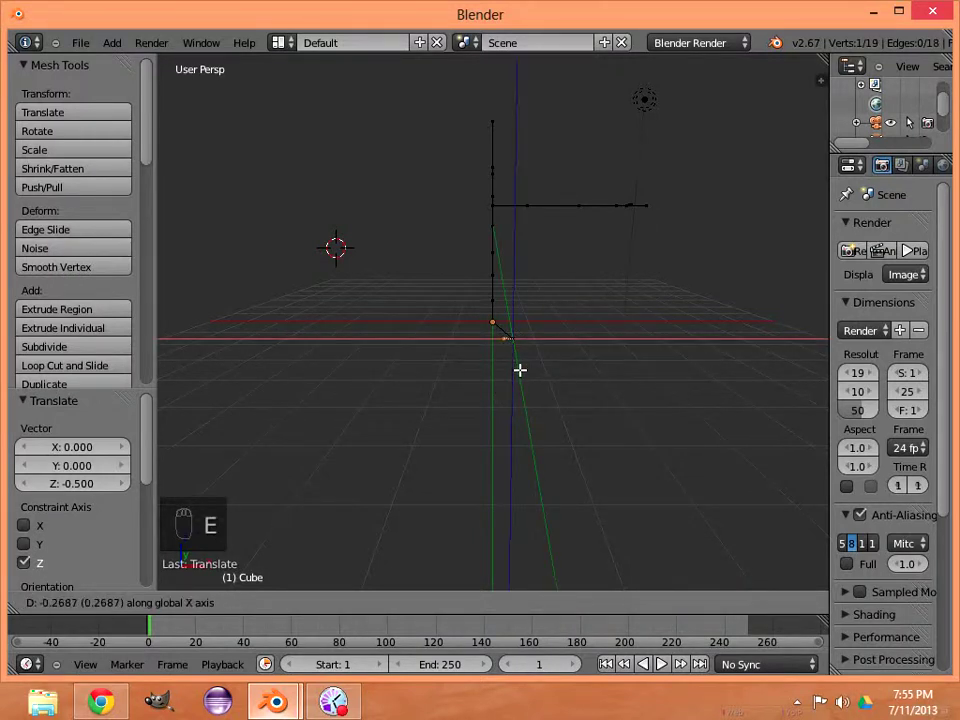
pyautogui.click(523, 437)
pyautogui.press('e')
pyautogui.press('z')
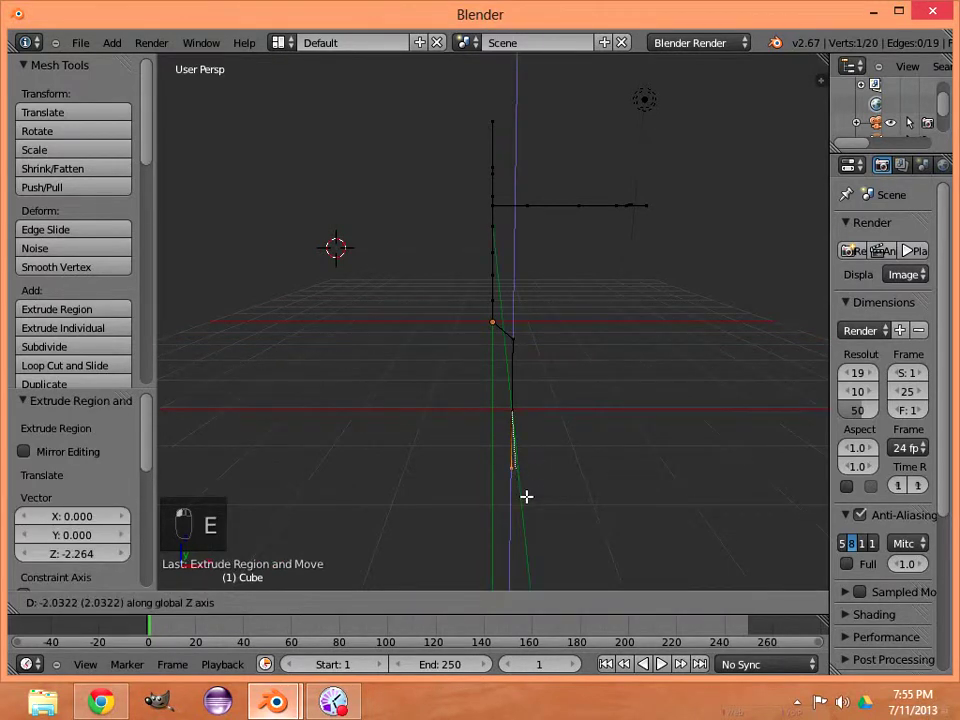
pyautogui.click(527, 507)
# - Extrude the lower end of the leg by about -0.54 along Z for the ankle
pyautogui.press('e')
pyautogui.press('y')
pyautogui.press('x')
pyautogui.press('z')
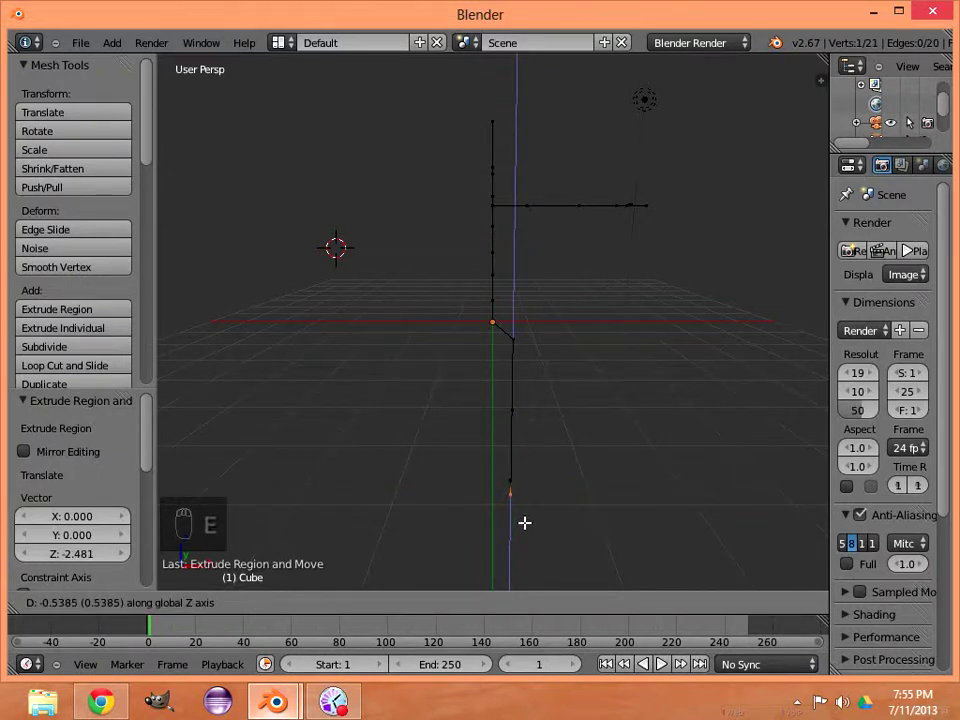
pyautogui.click(525, 522)
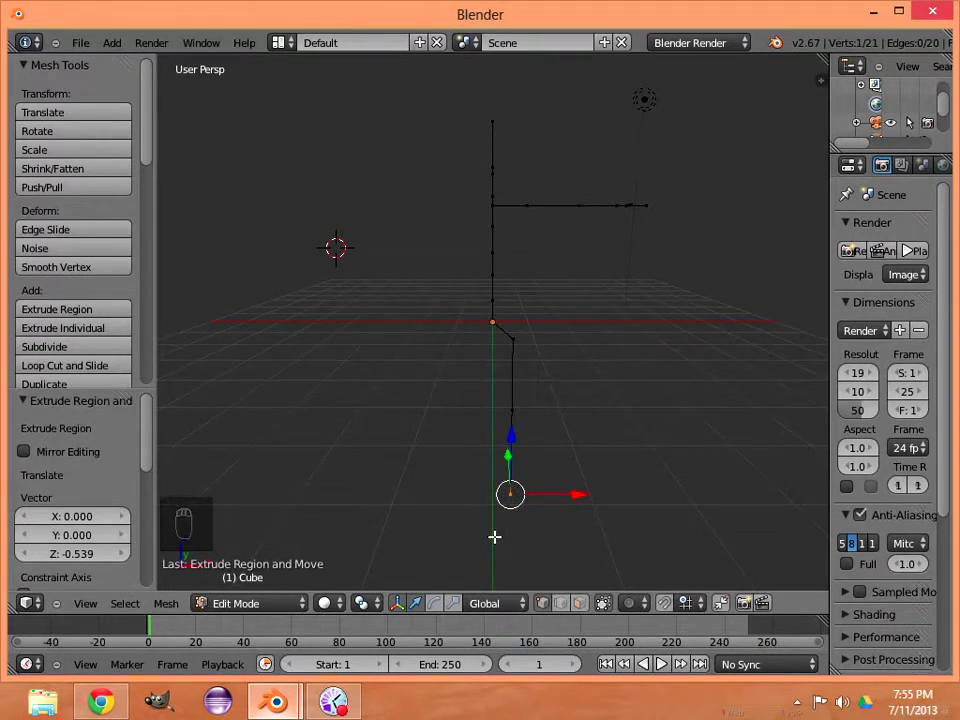
# - Extrude the foot along Y from the bottom leg vertex: a heel of about 0.30, and front segments of about -0.48 and -0.35
pyautogui.press('KP_3')
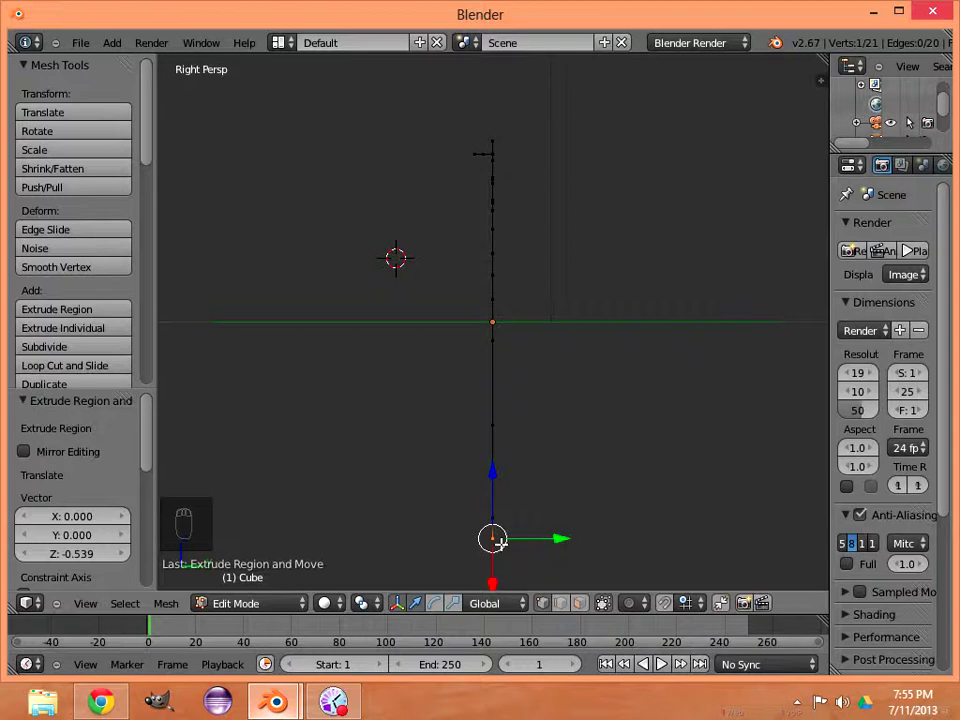
pyautogui.press('e')
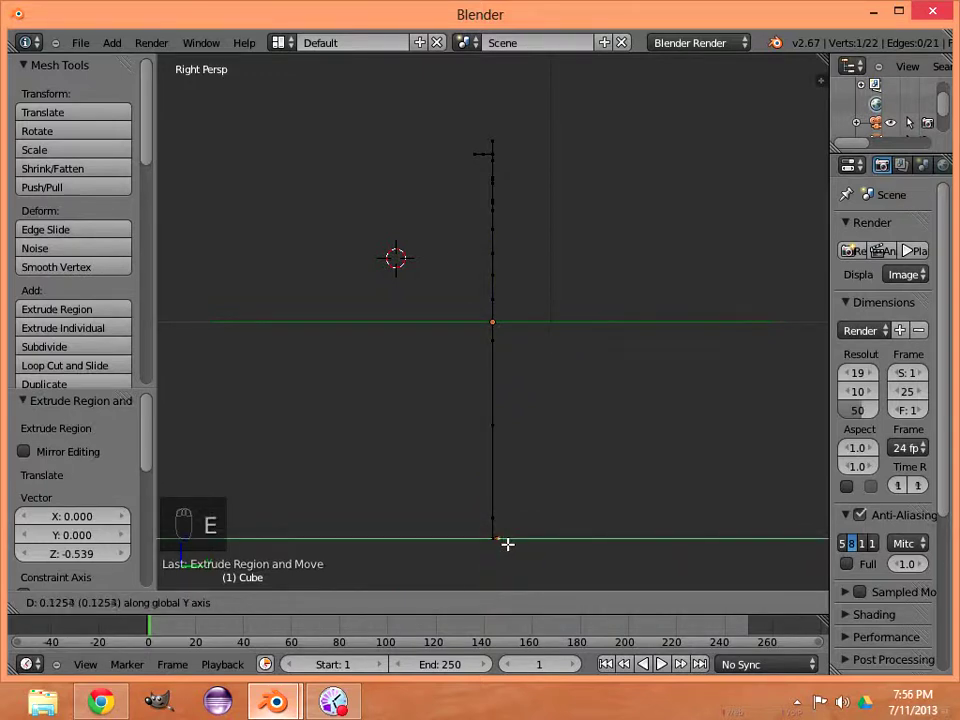
pyautogui.click(511, 543)
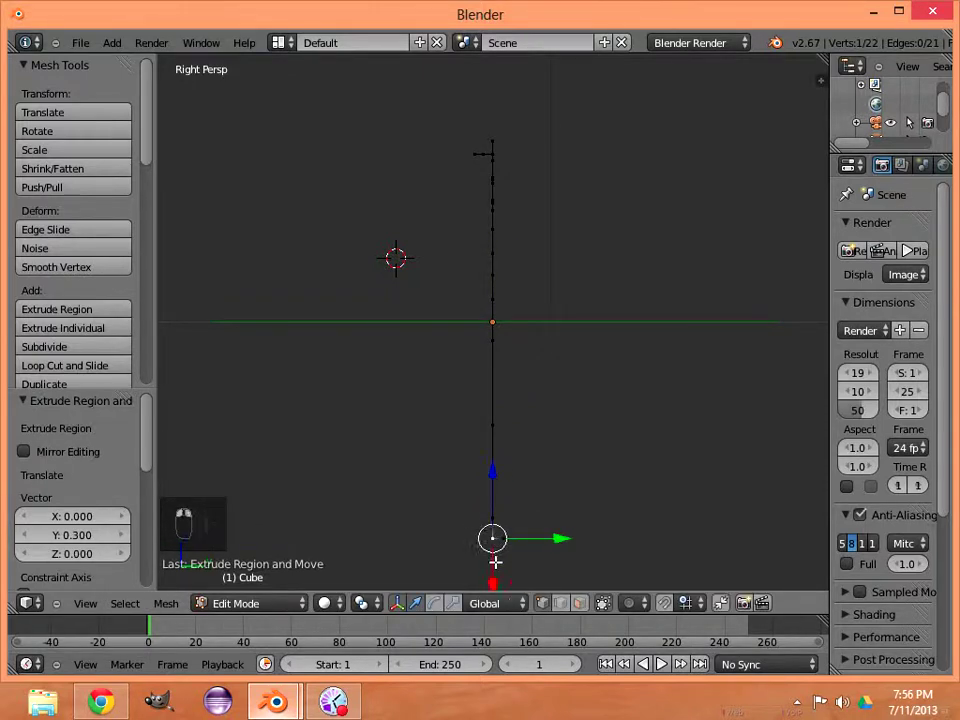
pyautogui.press('e')
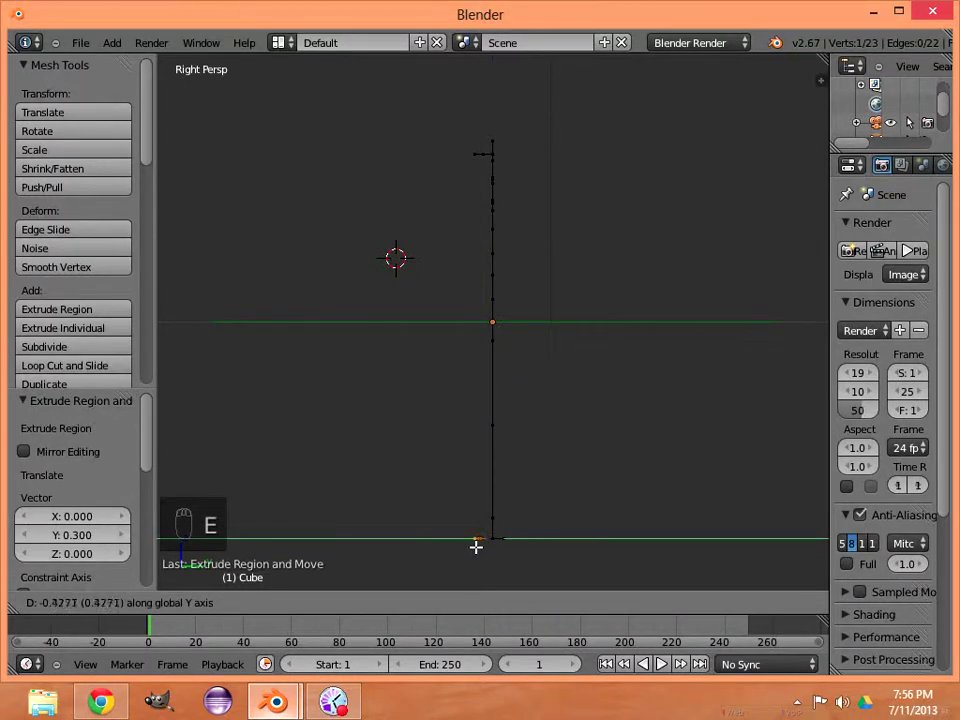
pyautogui.click(476, 546)
pyautogui.press('e')
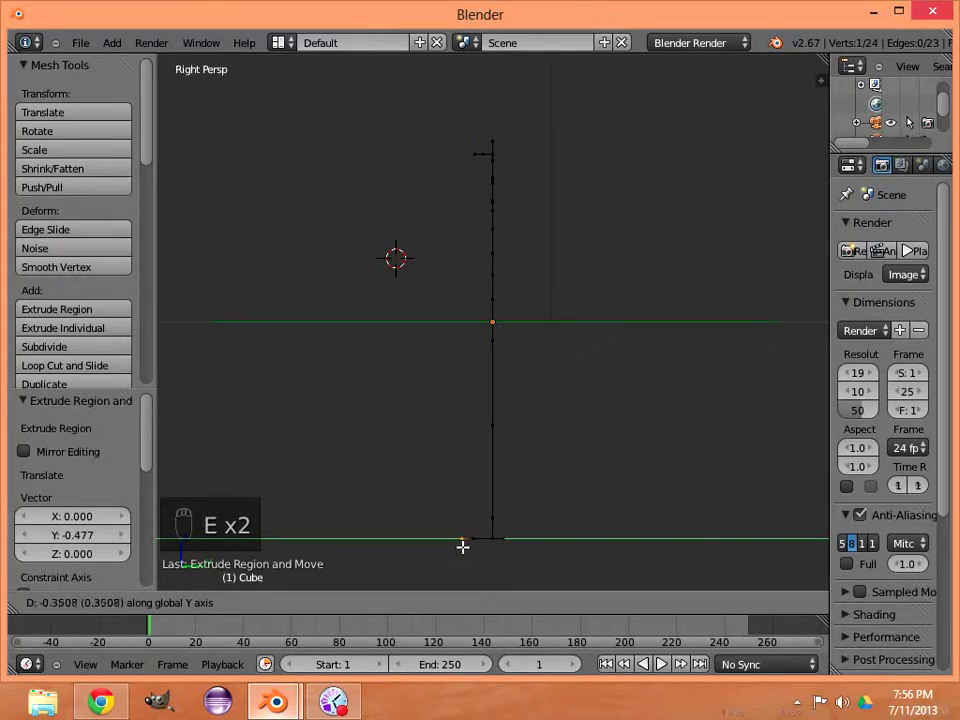
pyautogui.click(461, 545)
# - Examine the whole vertex skeleton from a raised, slightly turned front view
pyautogui.press('KP_8')
pyautogui.press('KP_8')
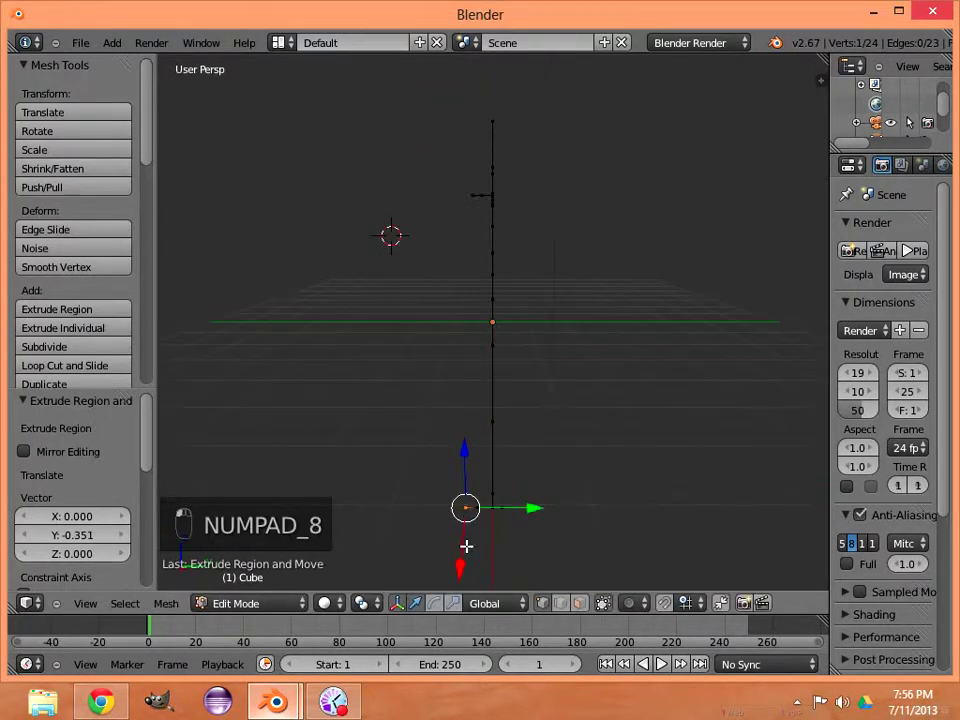
pyautogui.press('KP_4')
pyautogui.press('KP_4')
pyautogui.press('KP_4')
pyautogui.press('KP_4')
pyautogui.press('KP_4')
pyautogui.press('KP_4')
pyautogui.press('KP_4')
pyautogui.press('KP_4')
pyautogui.press('KP_4')
pyautogui.press('KP_4')
pyautogui.press('KP_4')
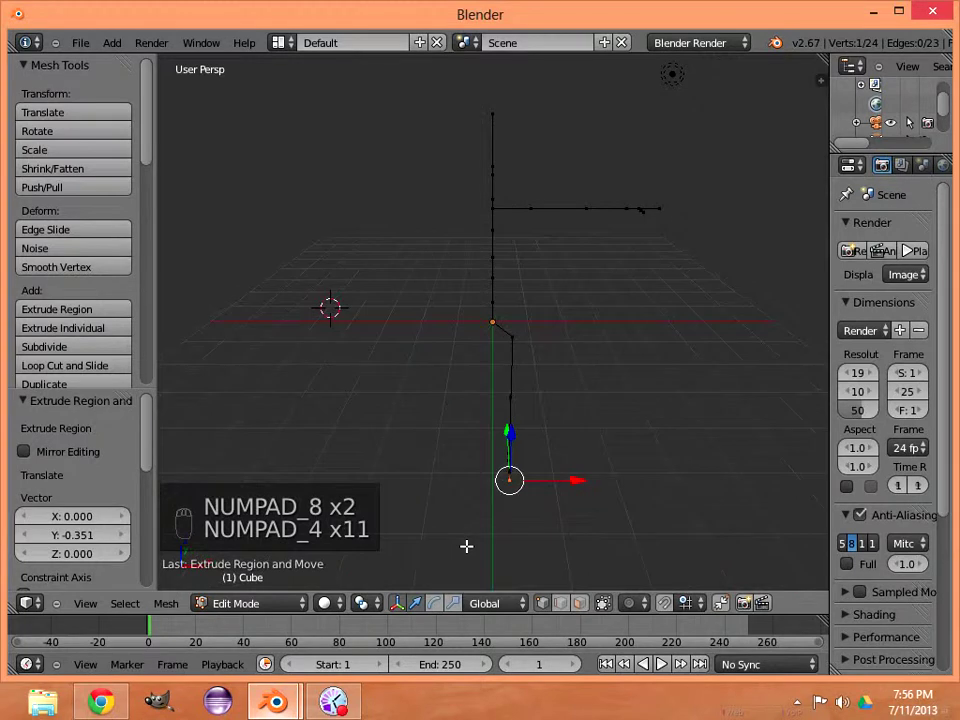
pyautogui.press('KP_2')
pyautogui.press('KP_8')
pyautogui.press('KP_6')
pyautogui.press('KP_2')
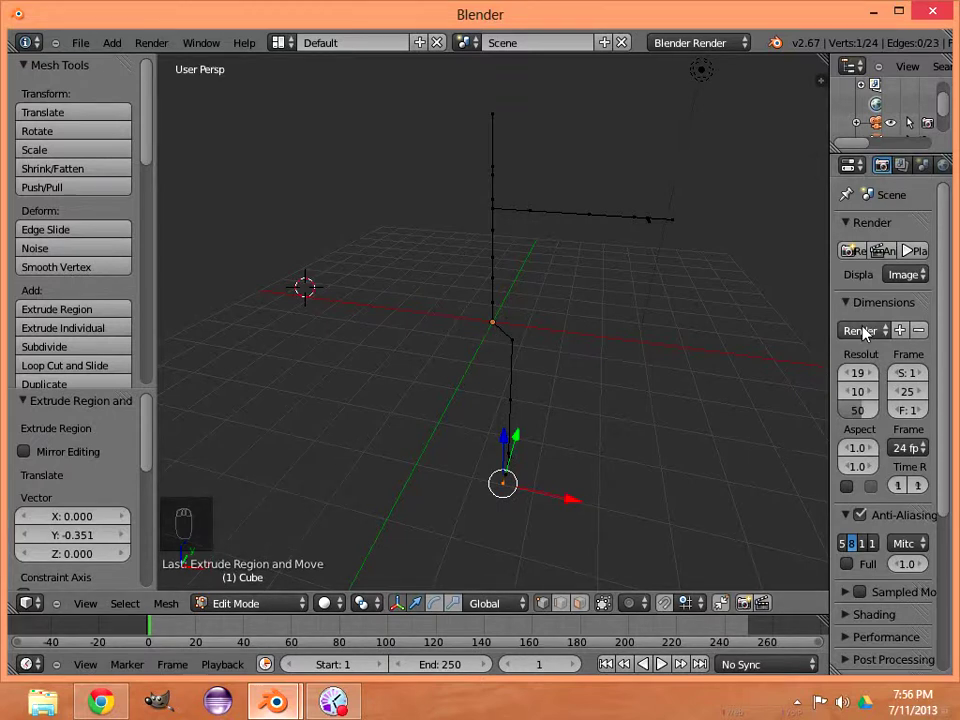
# - Widen the properties editor and add a Mirror modifier to the skeleton mesh
pyautogui.moveTo(829, 293); pyautogui.dragTo(789, 302)
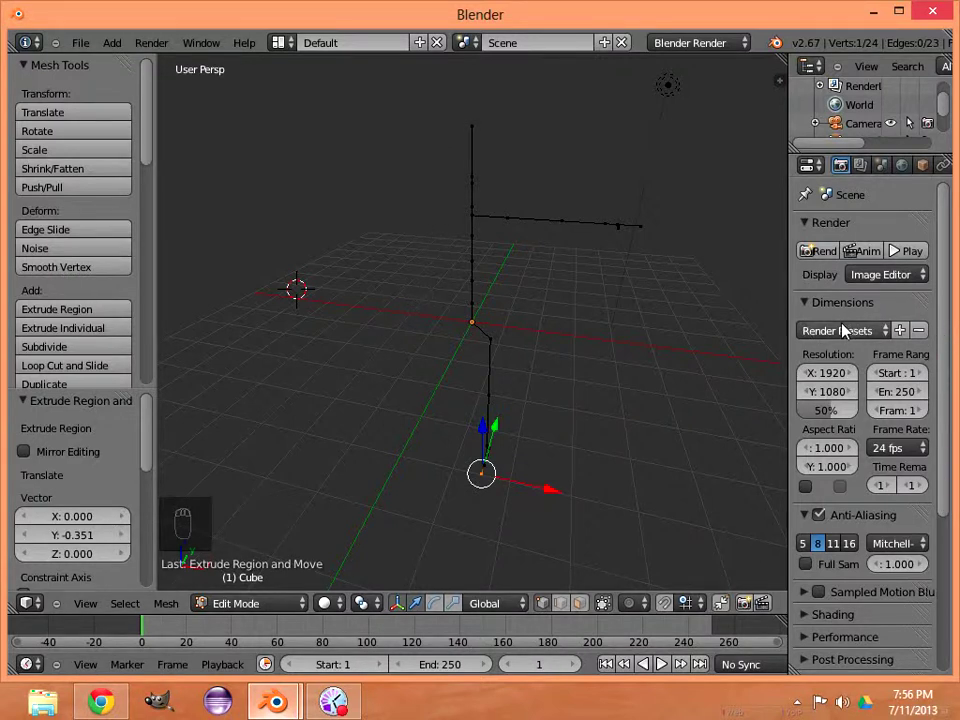
pyautogui.moveTo(784, 321); pyautogui.dragTo(724, 322)
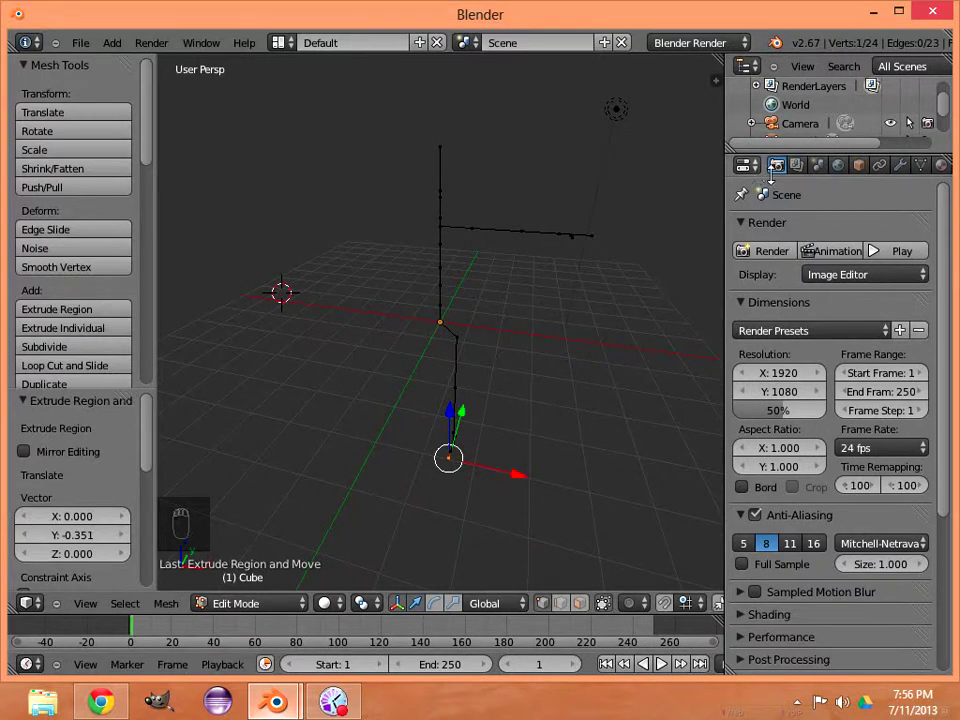
pyautogui.click(901, 167)
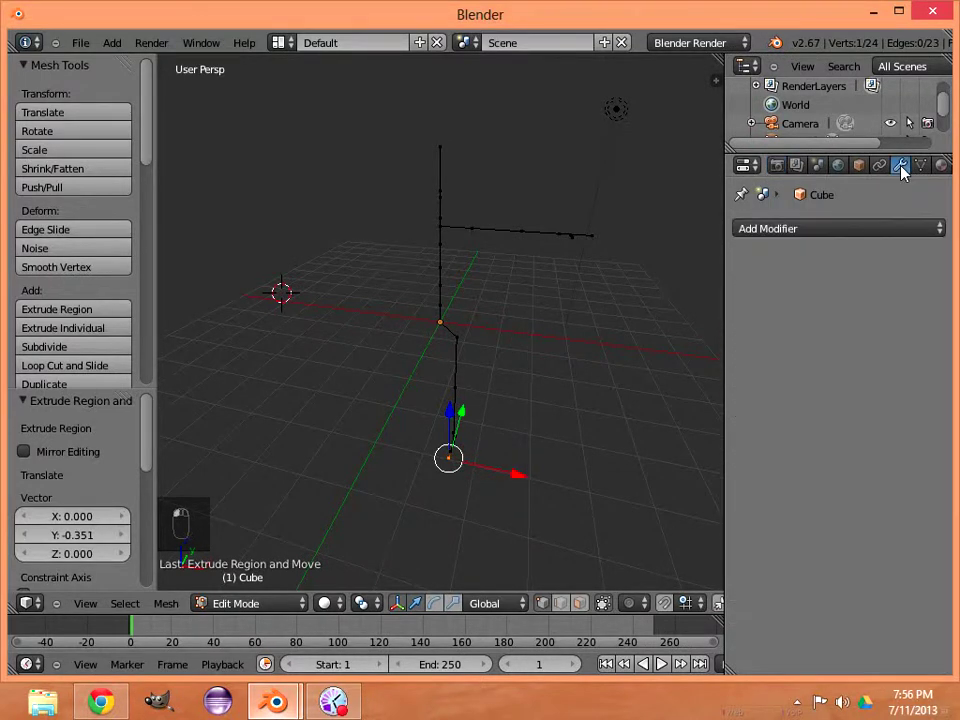
pyautogui.click(842, 228)
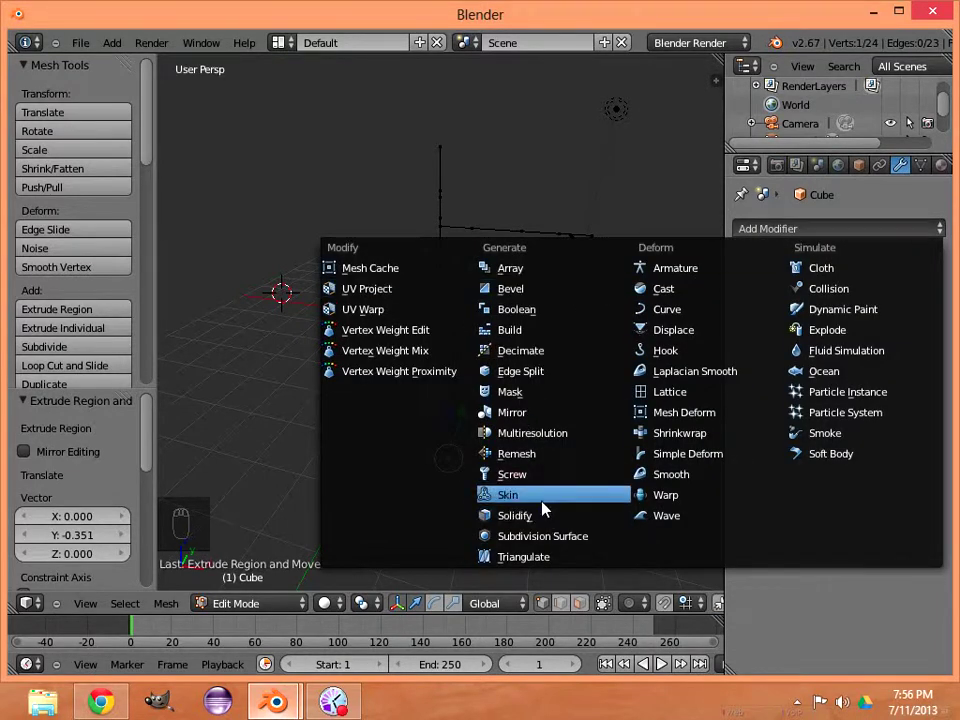
pyautogui.click(531, 416)
# - Add a Skin modifier and then a Subdivision Surface modifier to the mirrored skeleton
pyautogui.click(846, 229)
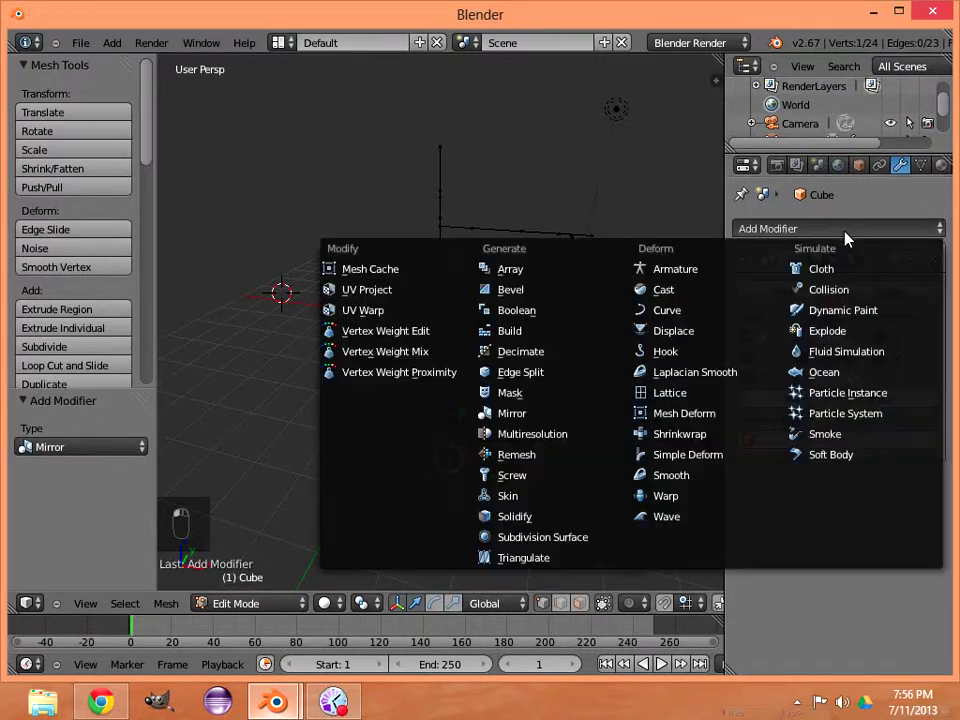
pyautogui.click(551, 500)
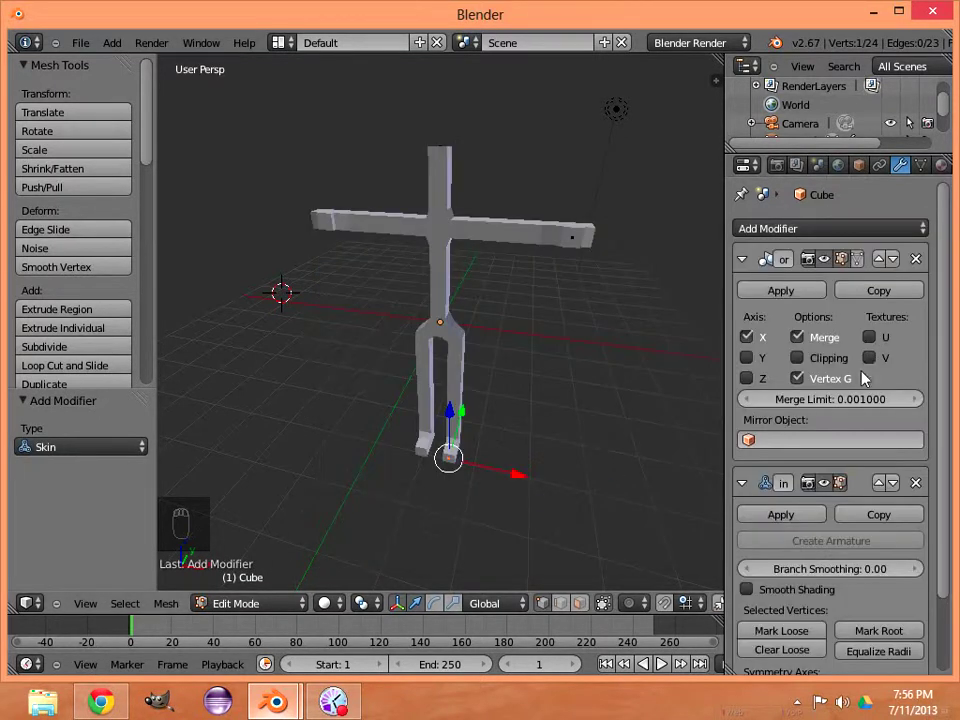
pyautogui.click(813, 227)
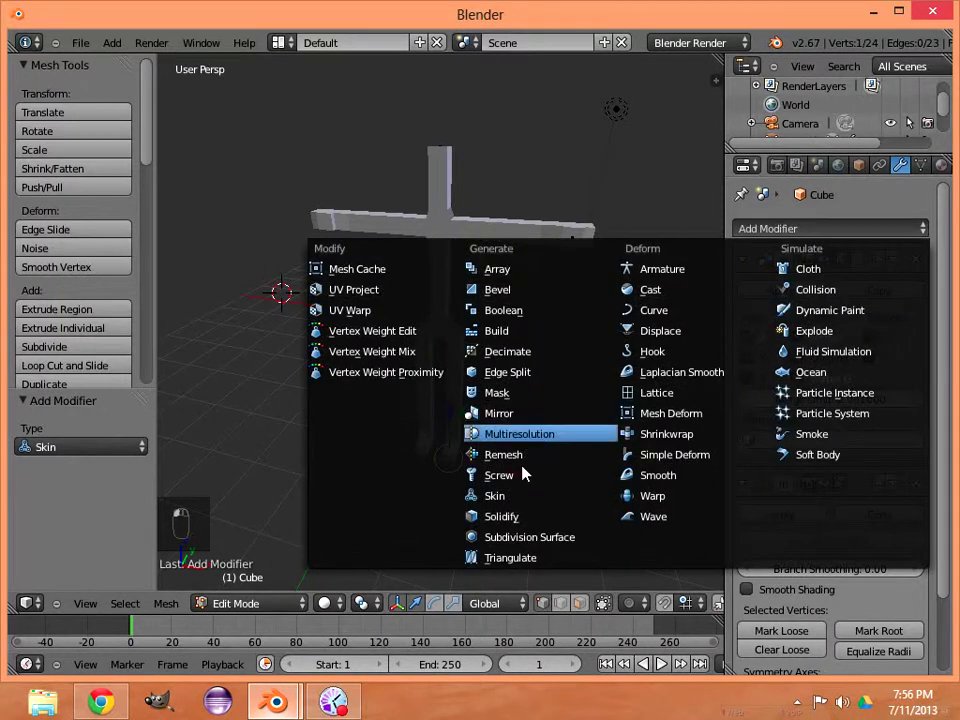
pyautogui.click(522, 541)
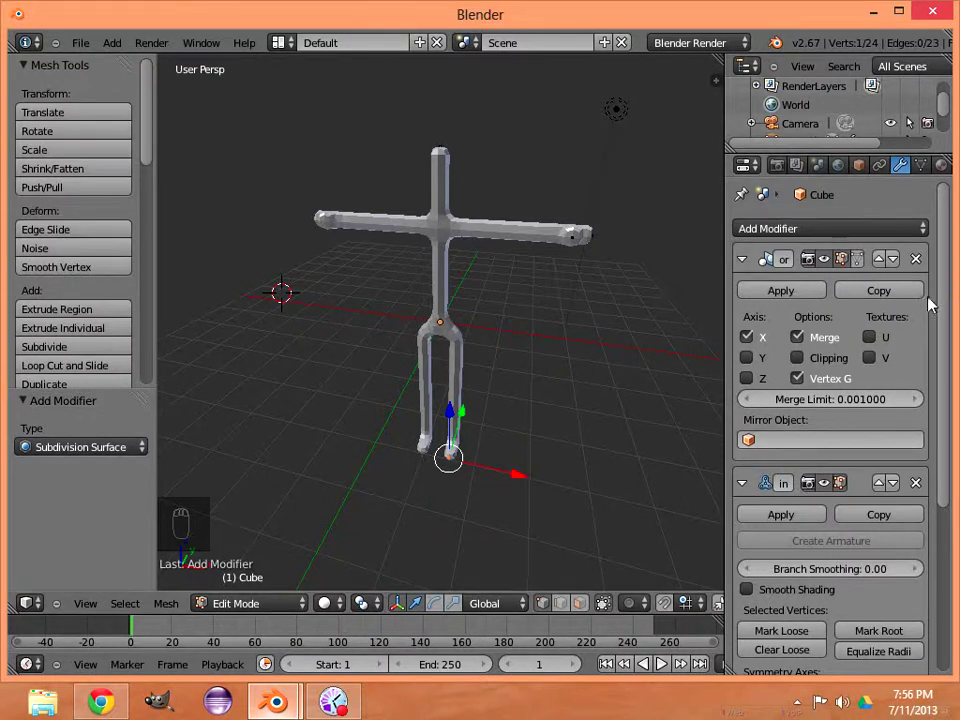
# - Make the skeleton's vertices selectable through the skin, select them all and mark them as loose in the Skin modifier
pyautogui.scroll(-3, 947, 284)
pyautogui.scroll(3, 955, 281)
pyautogui.scroll(-6, 955, 261)
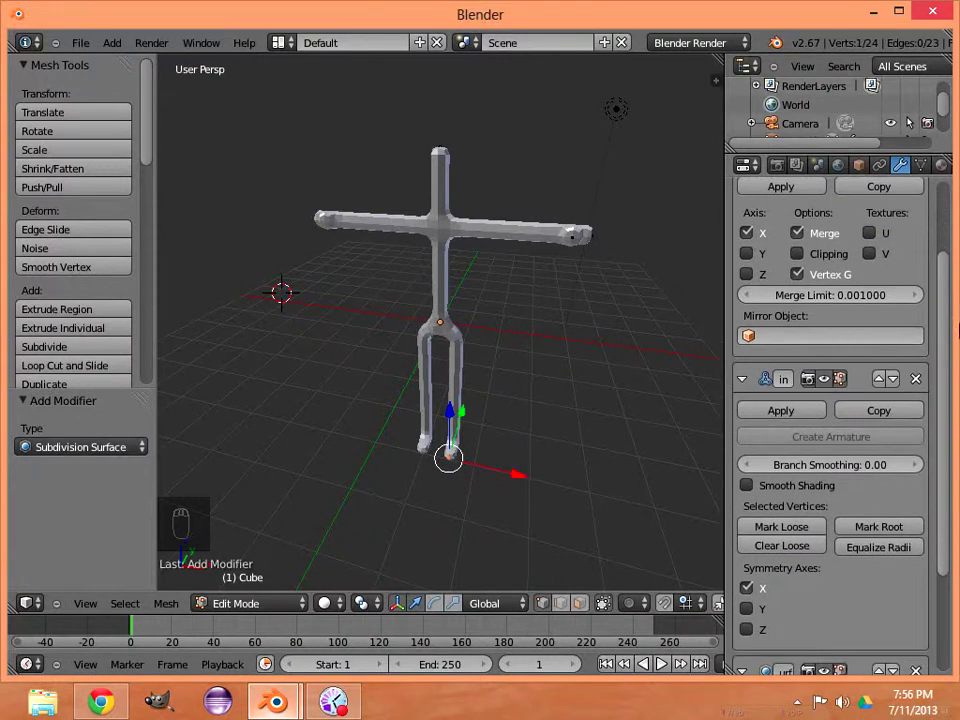
pyautogui.click(604, 606)
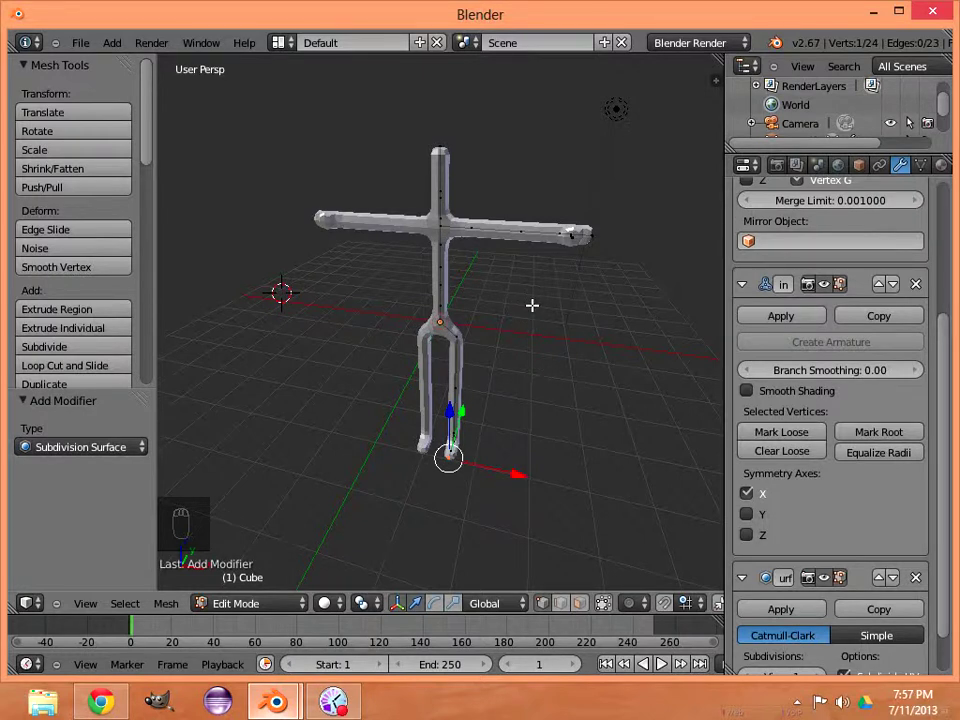
pyautogui.press('a')
pyautogui.press('a')
pyautogui.press('a')
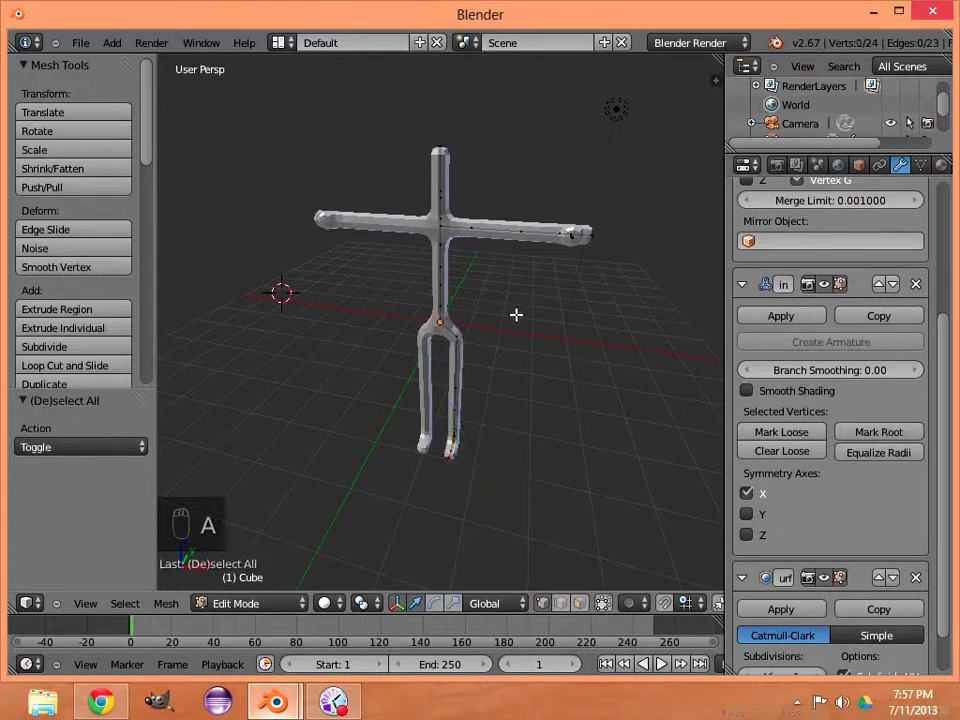
pyautogui.moveTo(342, 705)
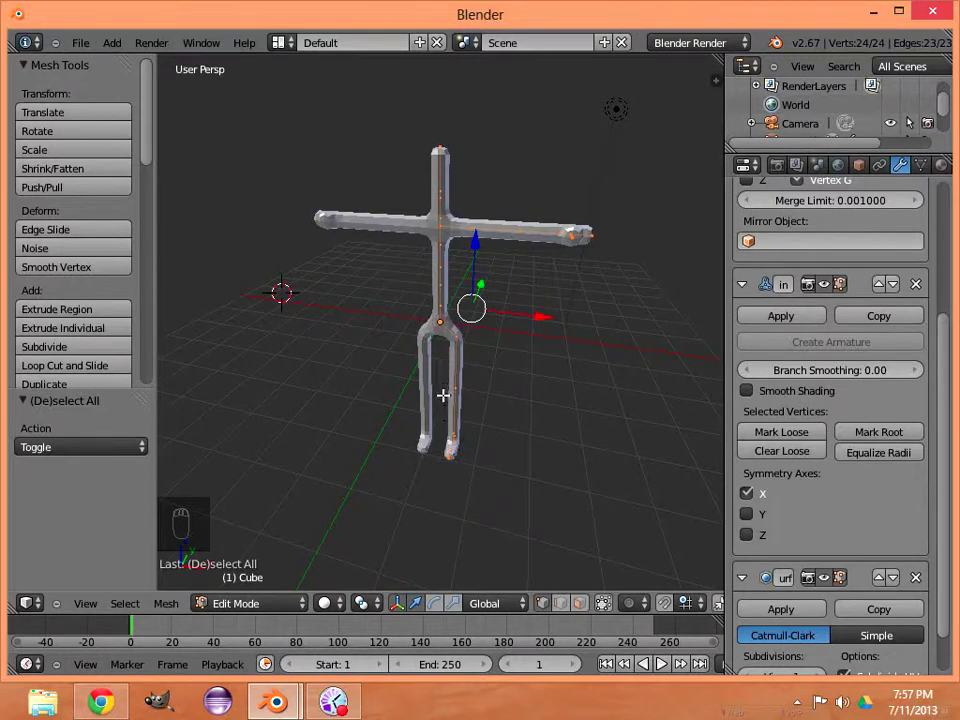
pyautogui.click(783, 437)
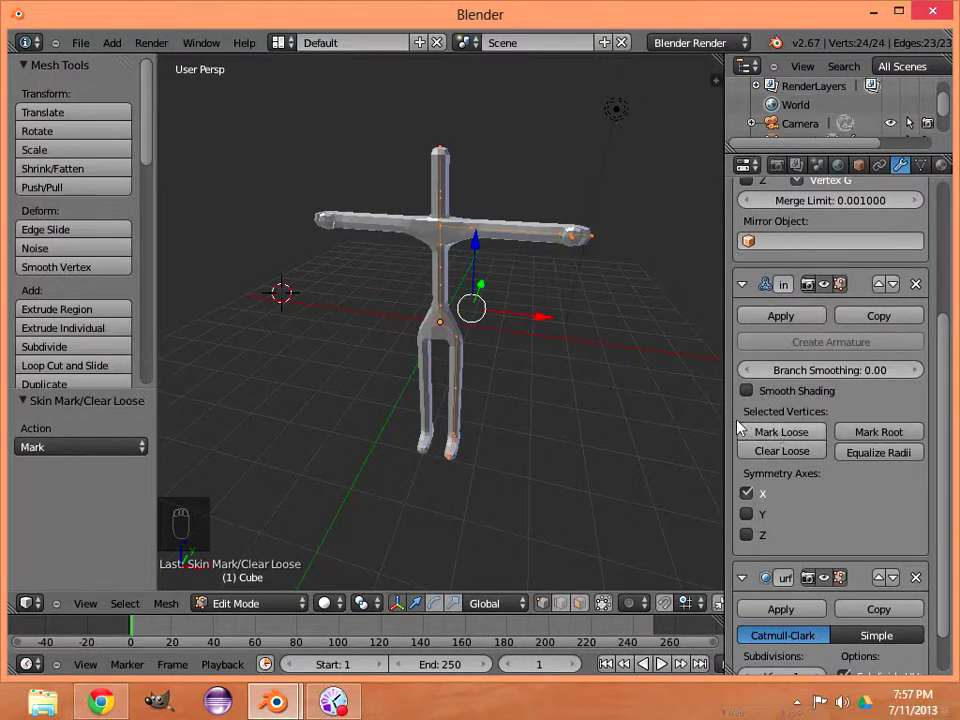
# - Select the spine vertex just above the pelvis and turn on smooth shading in the Skin modifier
pyautogui.scroll(3, 473, 343)
pyautogui.scroll(3, 473, 343)
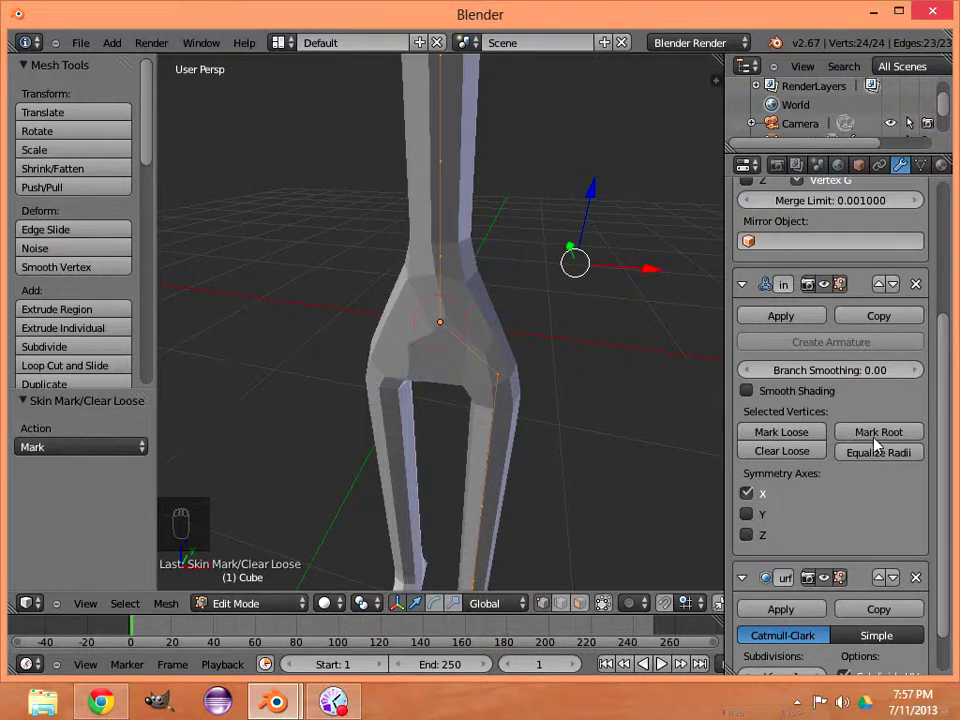
pyautogui.rightClick(440, 322)
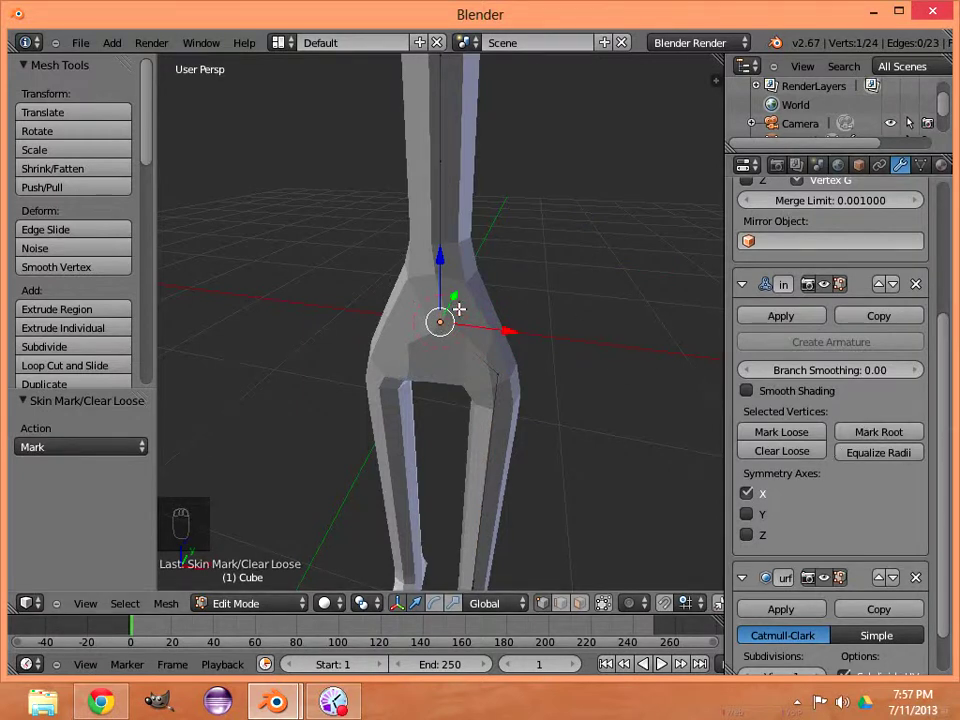
pyautogui.moveTo(439, 257); pyautogui.dragTo(440, 191)
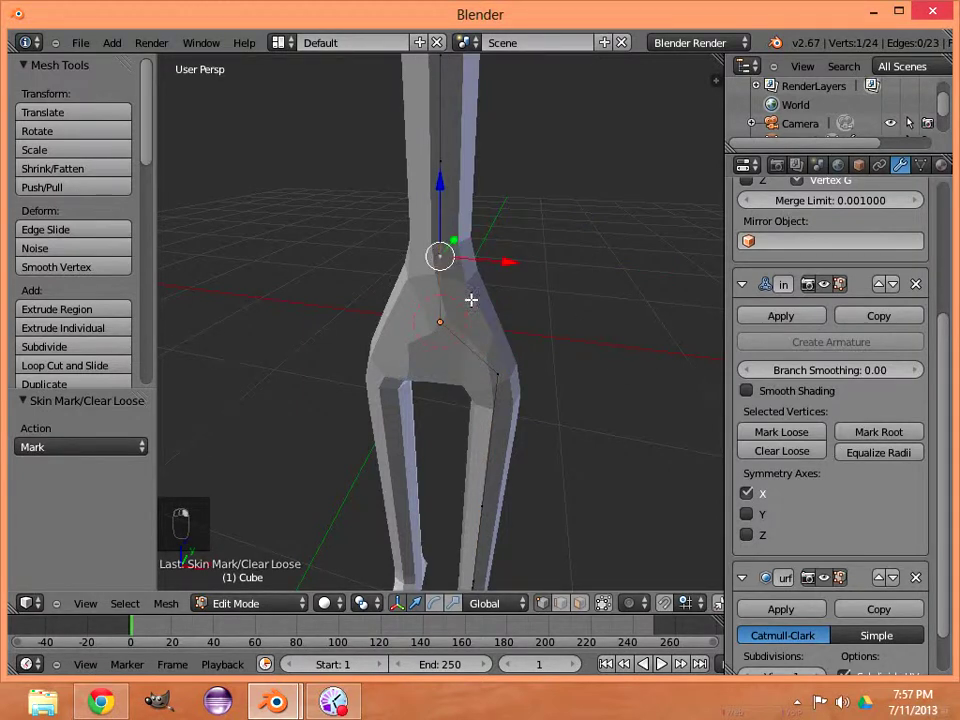
pyautogui.scroll(-3, 450, 316)
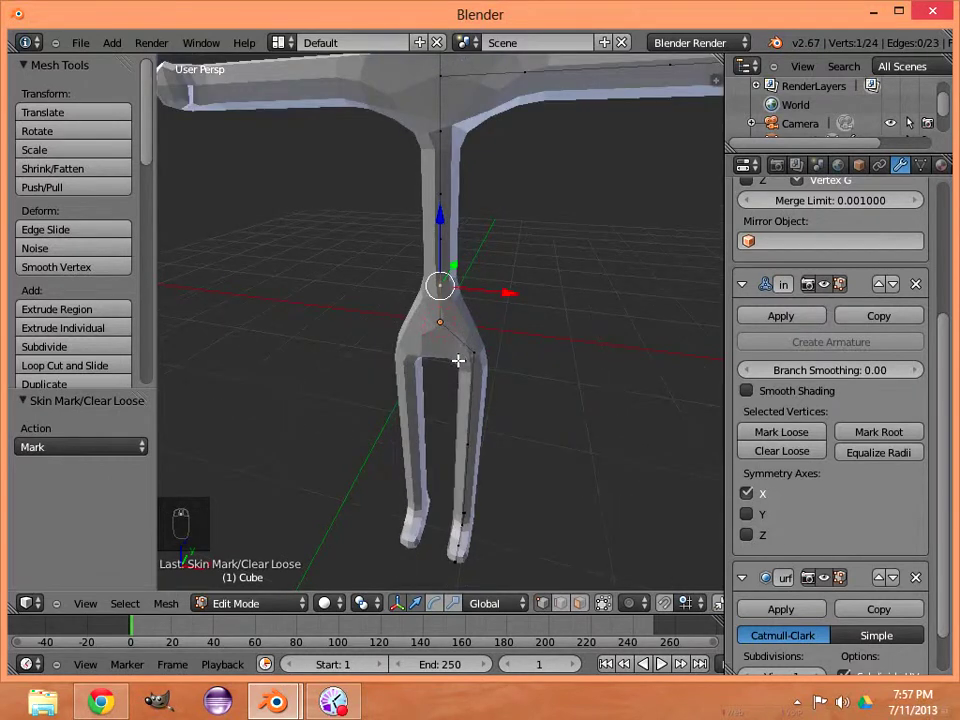
pyautogui.click(746, 391)
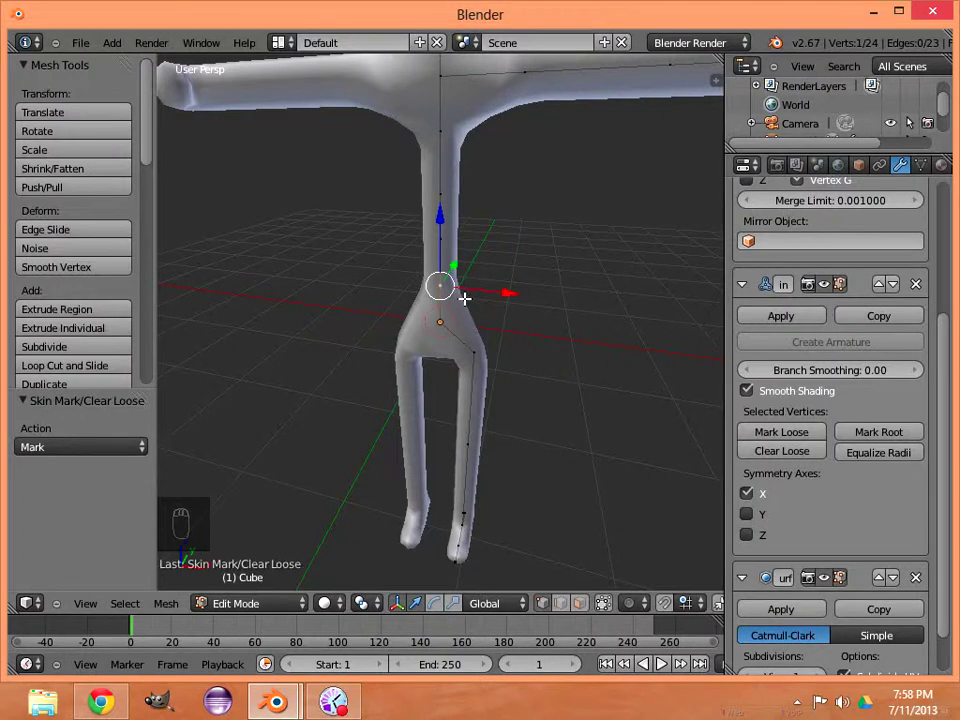
# - Enlarge the skin radius by about 2.97 at the vertex just above the pelvis and by about 1.58 at the next spine vertex up
pyautogui.hotkey('ctrl', 'a')
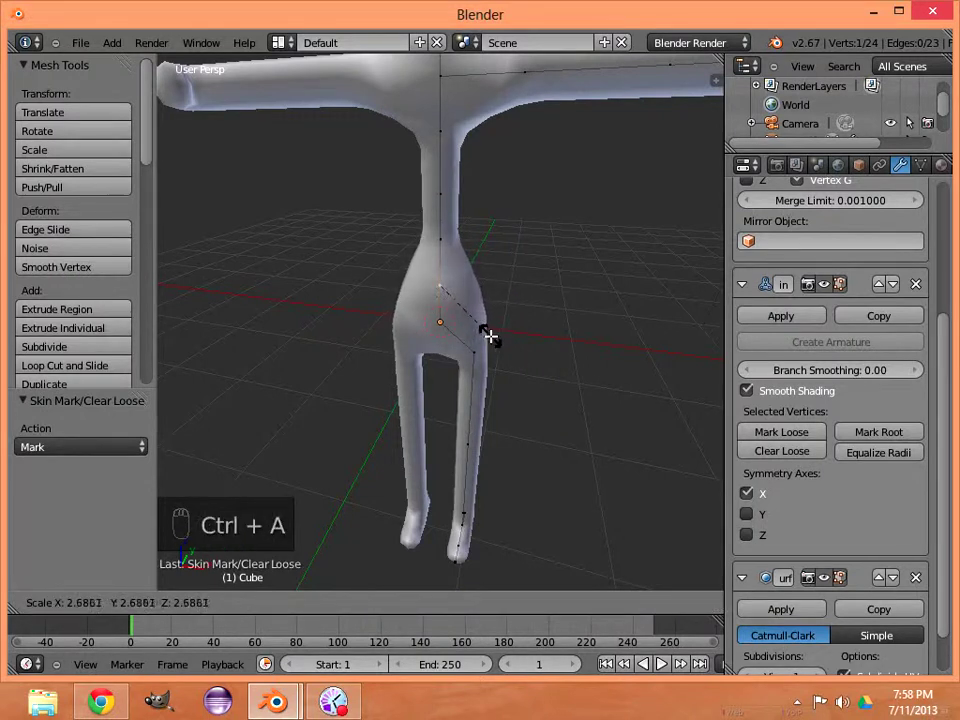
pyautogui.click(493, 344)
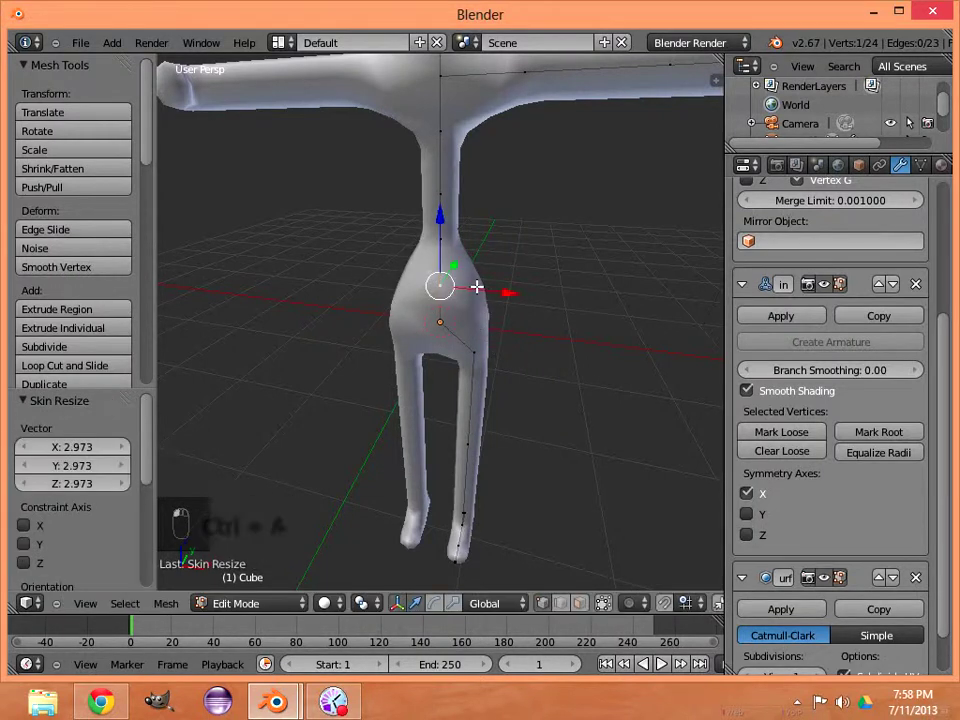
pyautogui.rightClick(440, 241)
pyautogui.hotkey('ctrl', 'a')
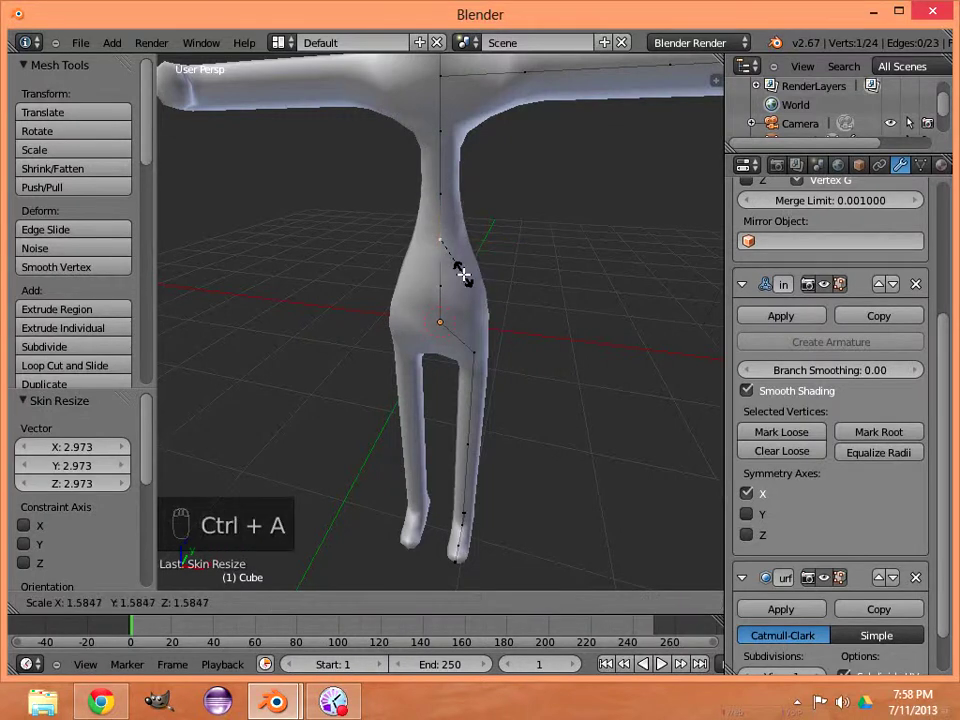
pyautogui.click(461, 220)
# - Enlarge the skin radius by about 1.89 at the mid-spine vertex and by about 3.0 at the chest vertex
pyautogui.hotkey('ctrl', 'a')
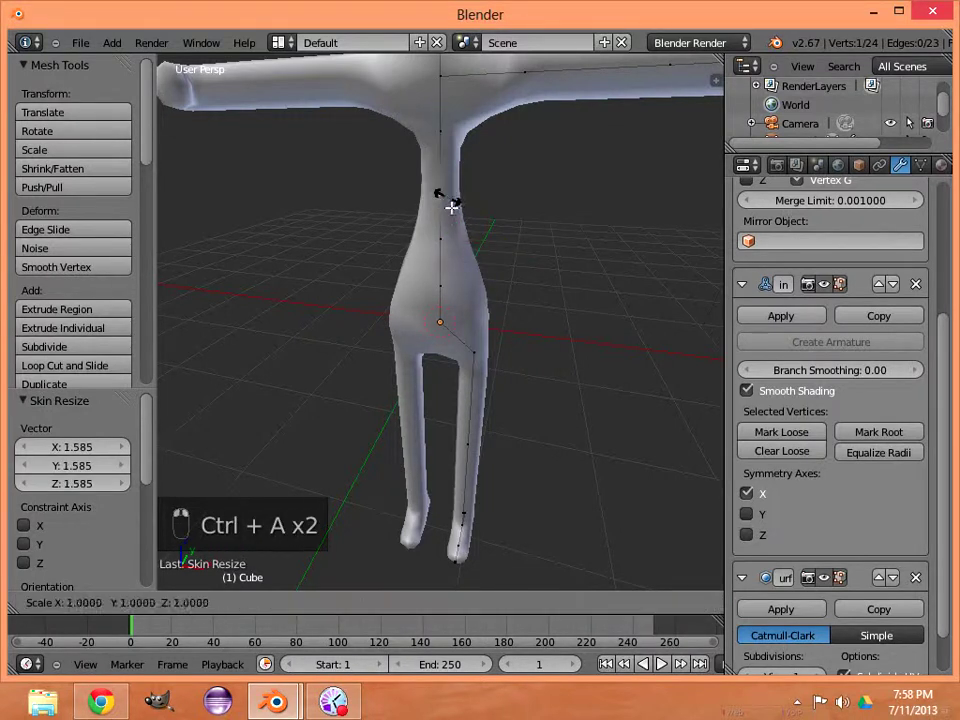
pyautogui.click(453, 203)
pyautogui.rightClick(441, 132)
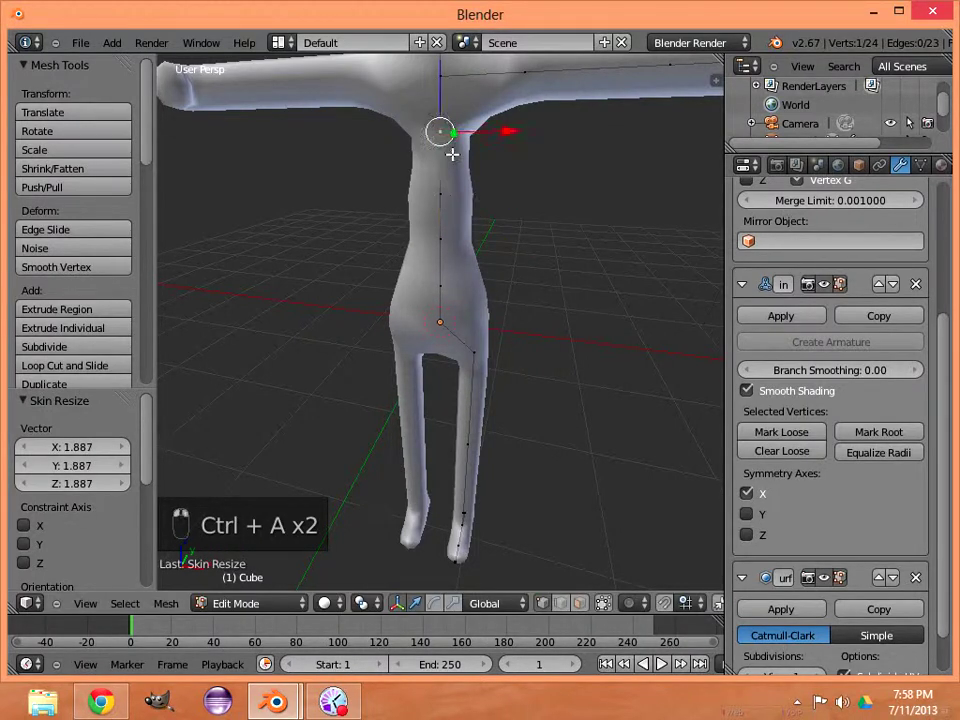
pyautogui.hotkey('ctrl', 'a')
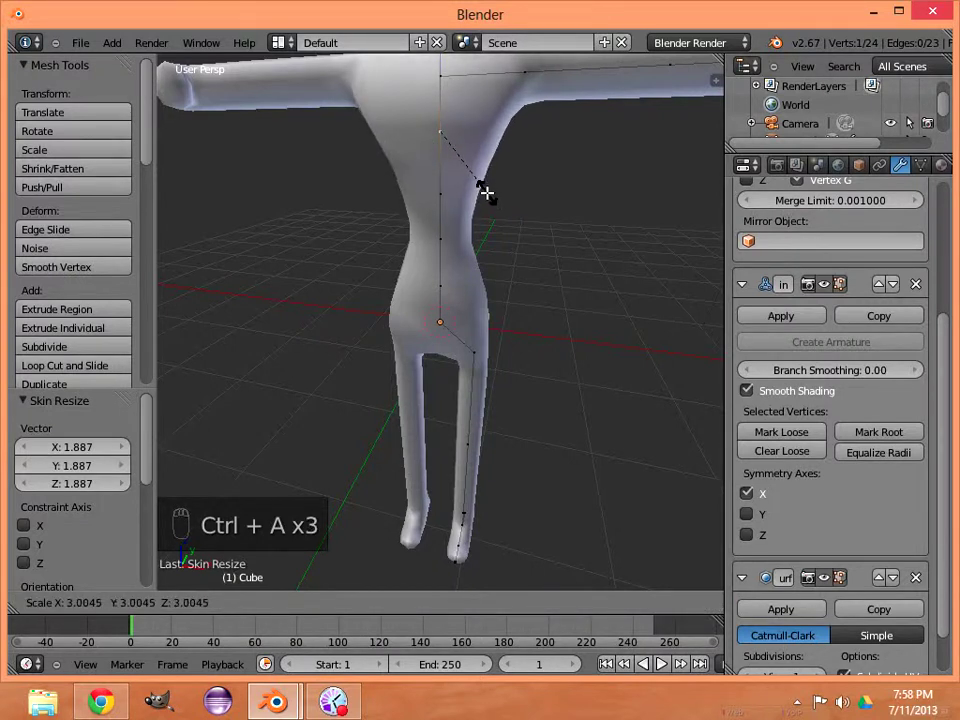
pyautogui.click(486, 193)
# - Shrink the skin radius at the mid-spine vertex by a factor of about 0.45 and enlarge the shoulder vertex by about 1.3
pyautogui.rightClick(452, 203)
pyautogui.hotkey('ctrl', 'a')
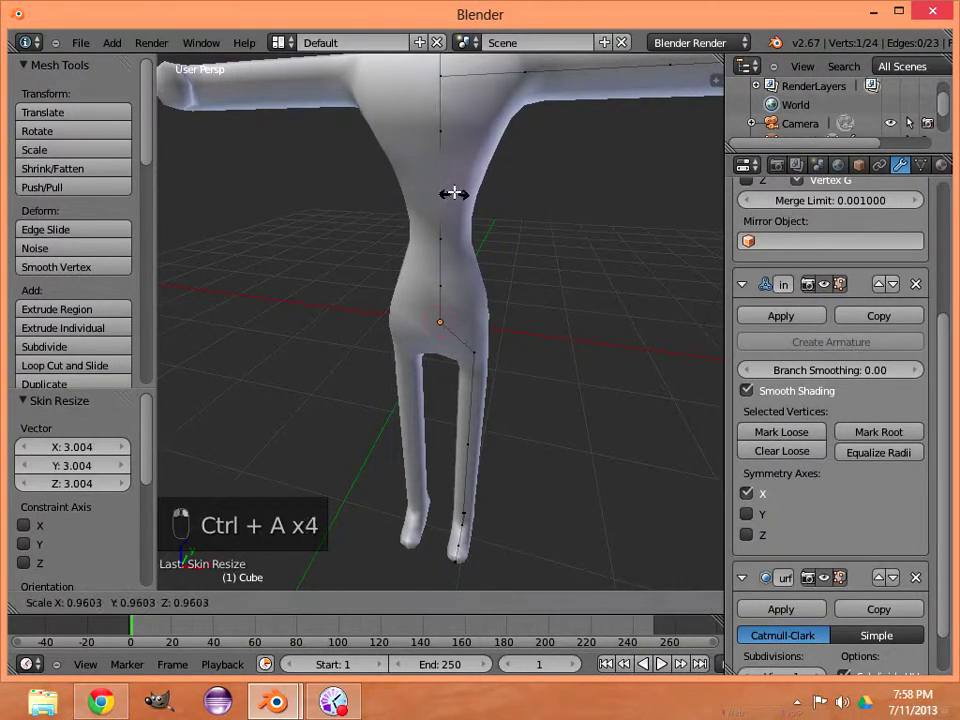
pyautogui.click(446, 193)
pyautogui.scroll(-3, 466, 212)
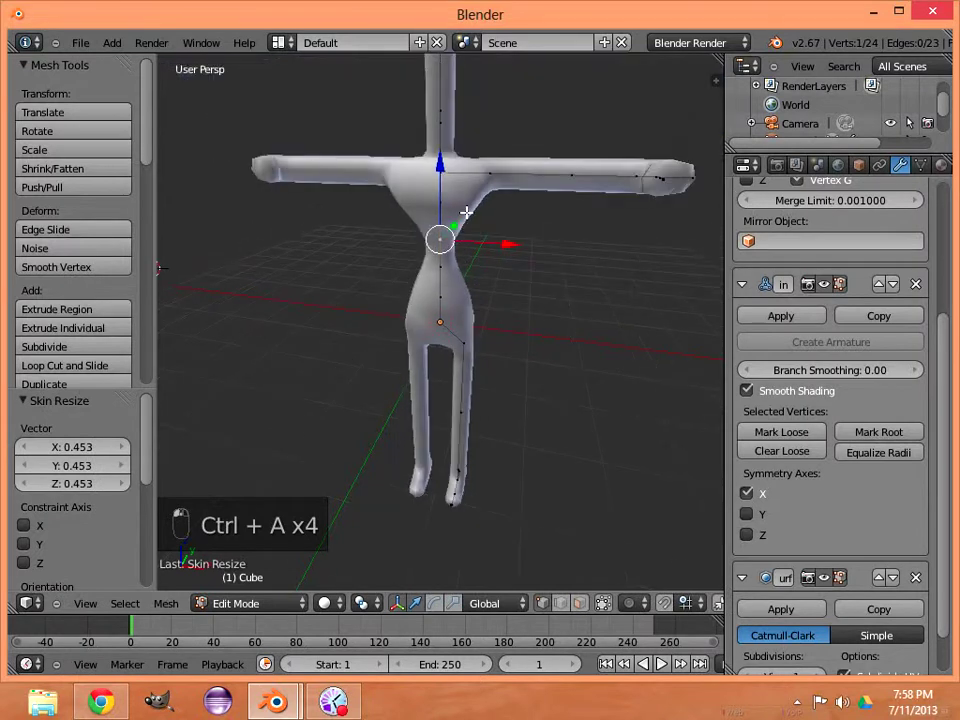
pyautogui.rightClick(497, 177)
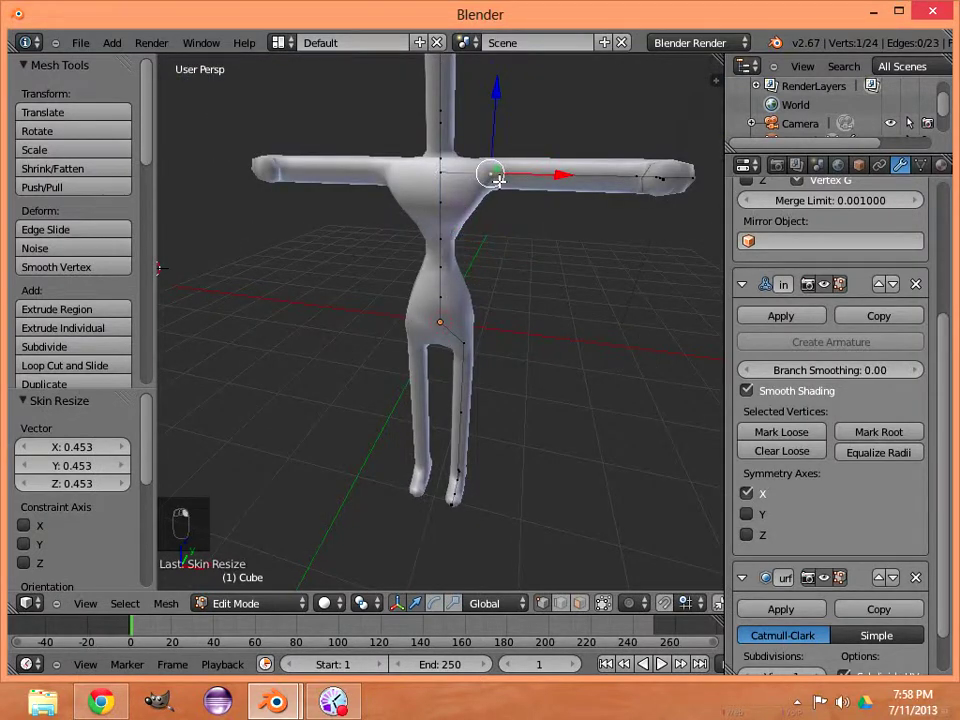
pyautogui.hotkey('ctrl', 'a')
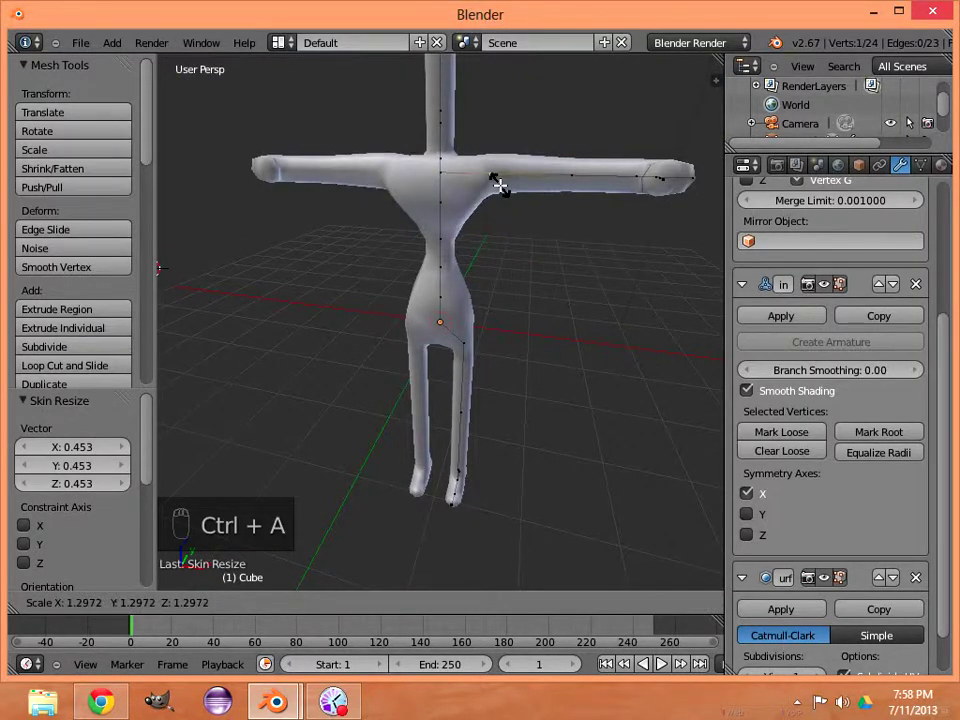
pyautogui.click(497, 183)
# - Move the narrow waist vertex up along Z by about 0.24 and then by another 0.05
pyautogui.rightClick(440, 238)
pyautogui.press('g')
pyautogui.press('z')
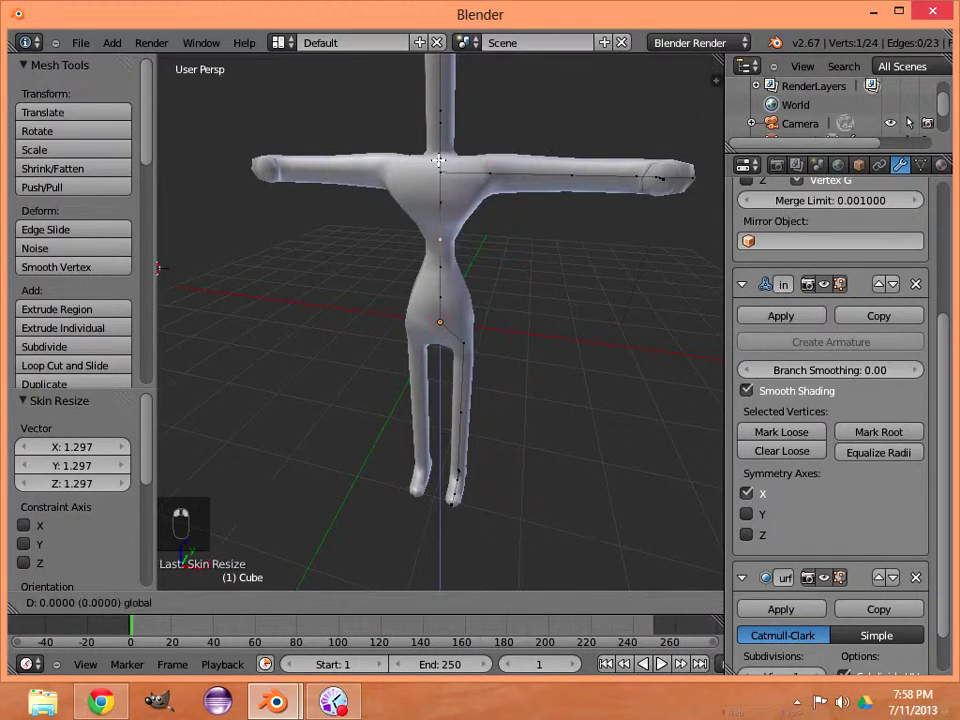
pyautogui.click(441, 150)
pyautogui.press('g')
pyautogui.press('z')
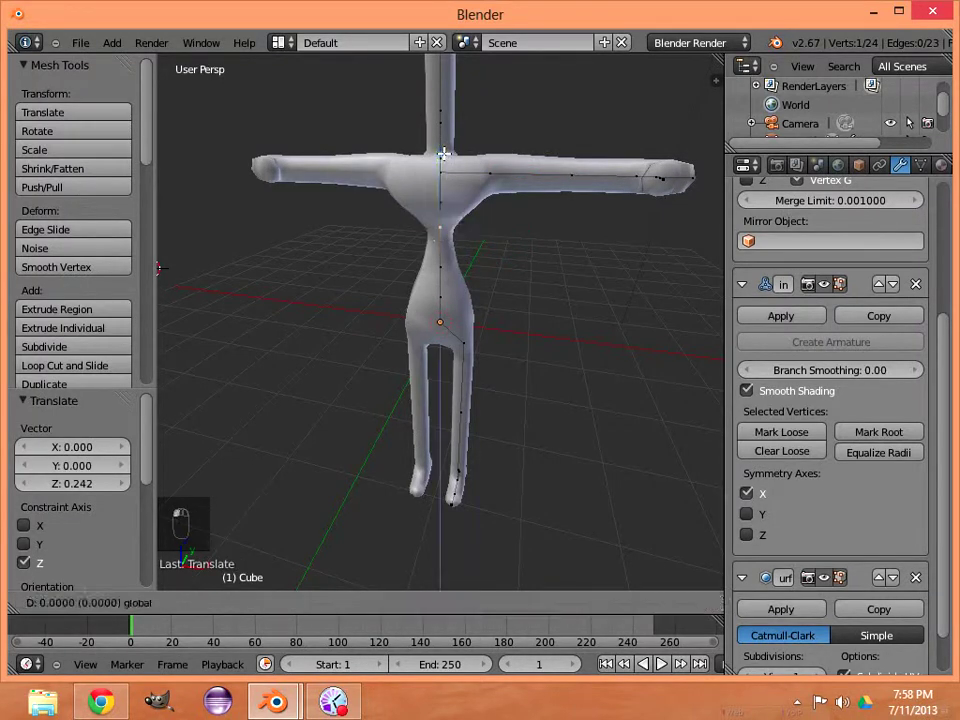
pyautogui.click(443, 152)
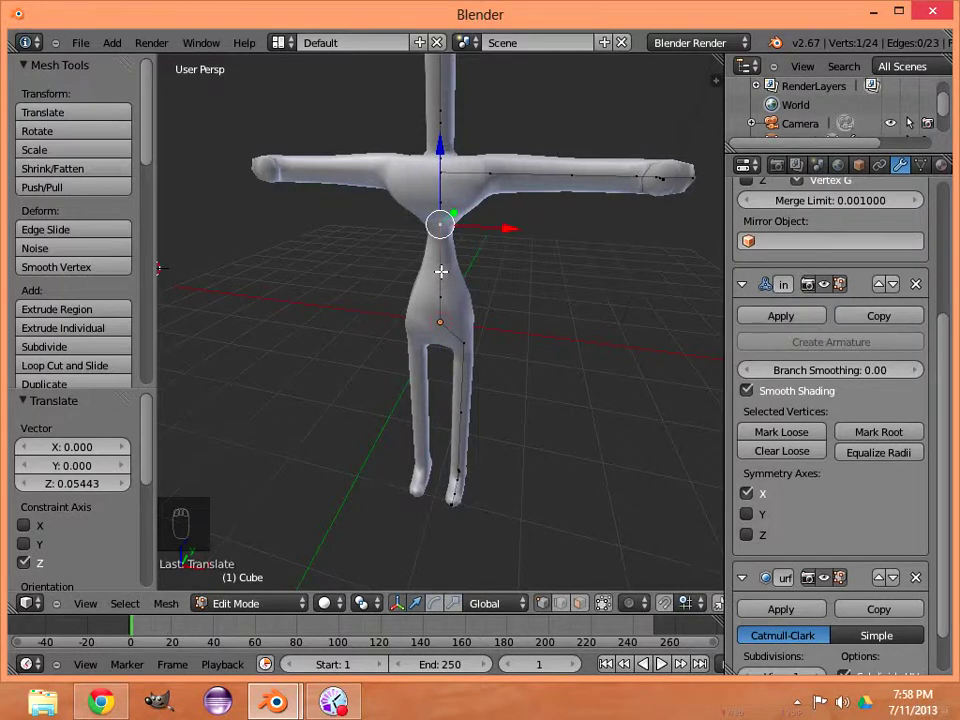
# - Move the spine vertex below the waist down along Z by about 0.19 and scale its skin radius by about 1.02
pyautogui.press('g')
pyautogui.press('z')
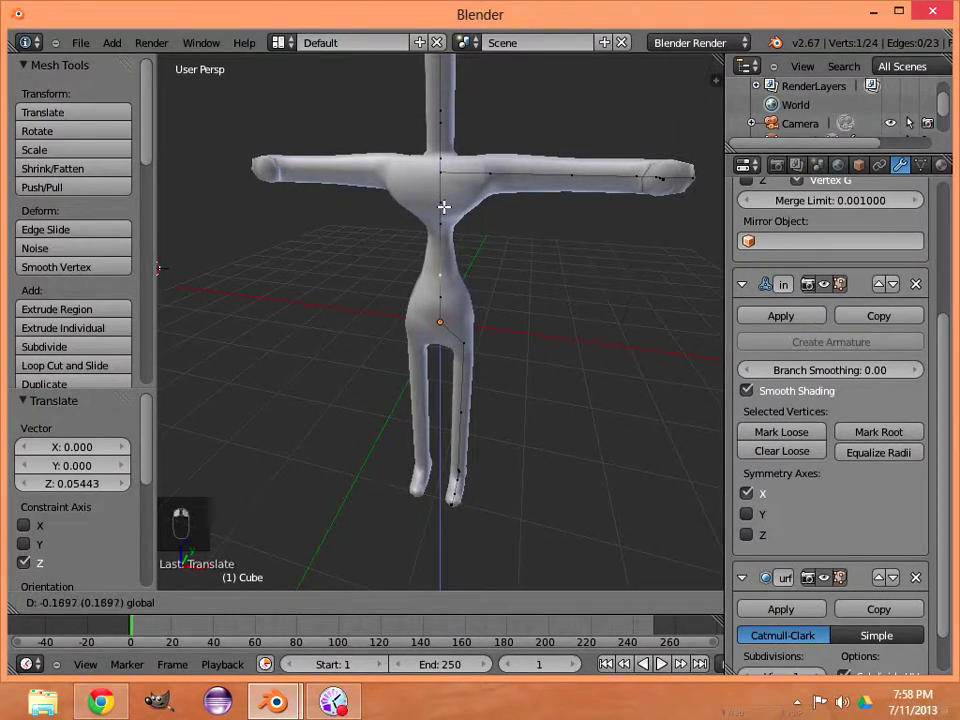
pyautogui.click(447, 268)
pyautogui.hotkey('ctrl', 'a')
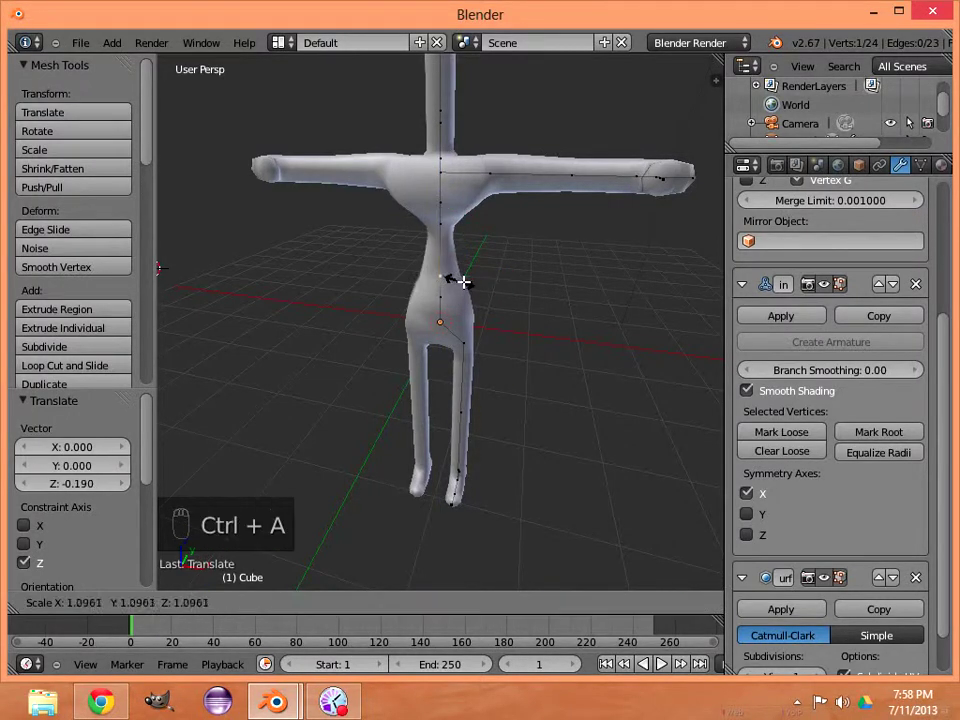
pyautogui.click(457, 282)
pyautogui.click(444, 296)
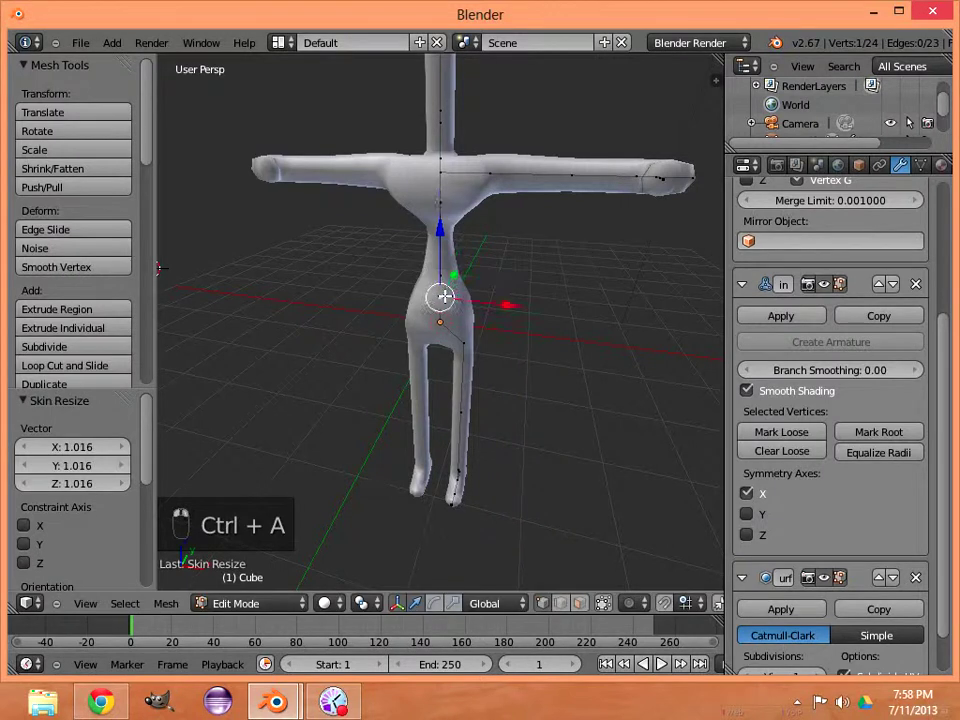
pyautogui.hotkey('ctrl', 'a')
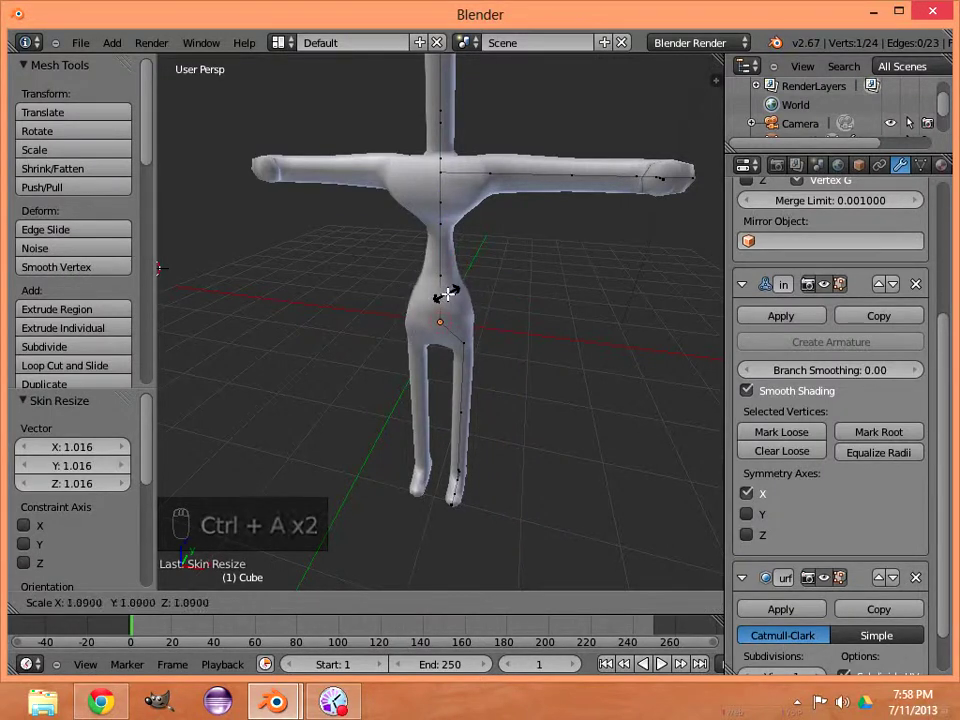
pyautogui.click(444, 293)
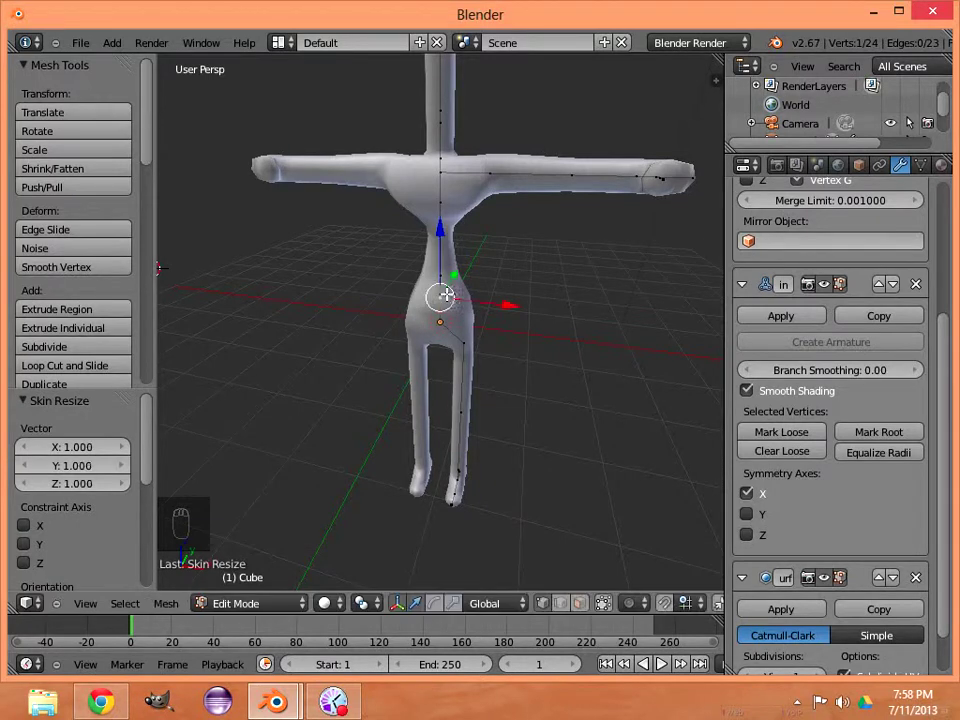
# - Enlarge the skin radius by about 1.94 at the hip vertex atop the leg and by about 1.56 at the knee vertex
pyautogui.hotkey('ctrl', 'a')
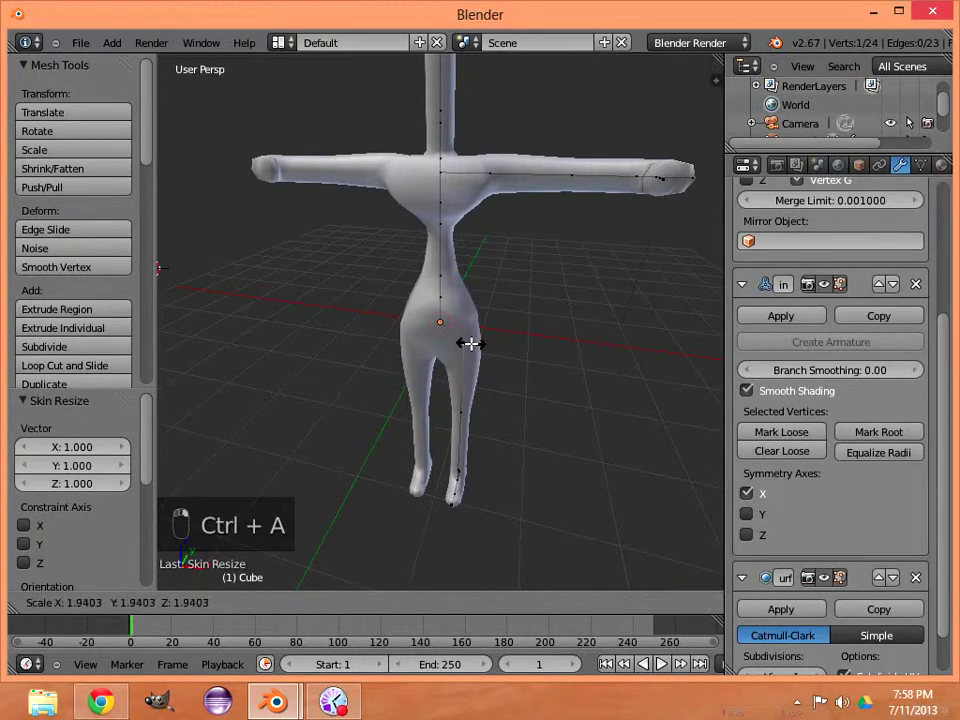
pyautogui.click(469, 345)
pyautogui.hotkey('ctrl', 'a')
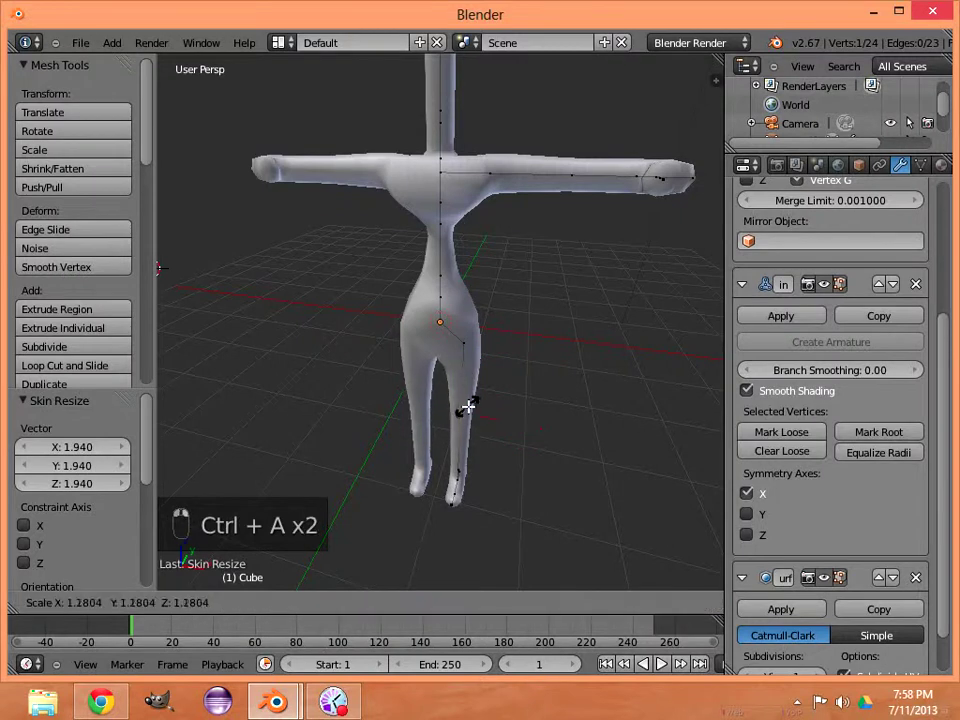
pyautogui.click(469, 405)
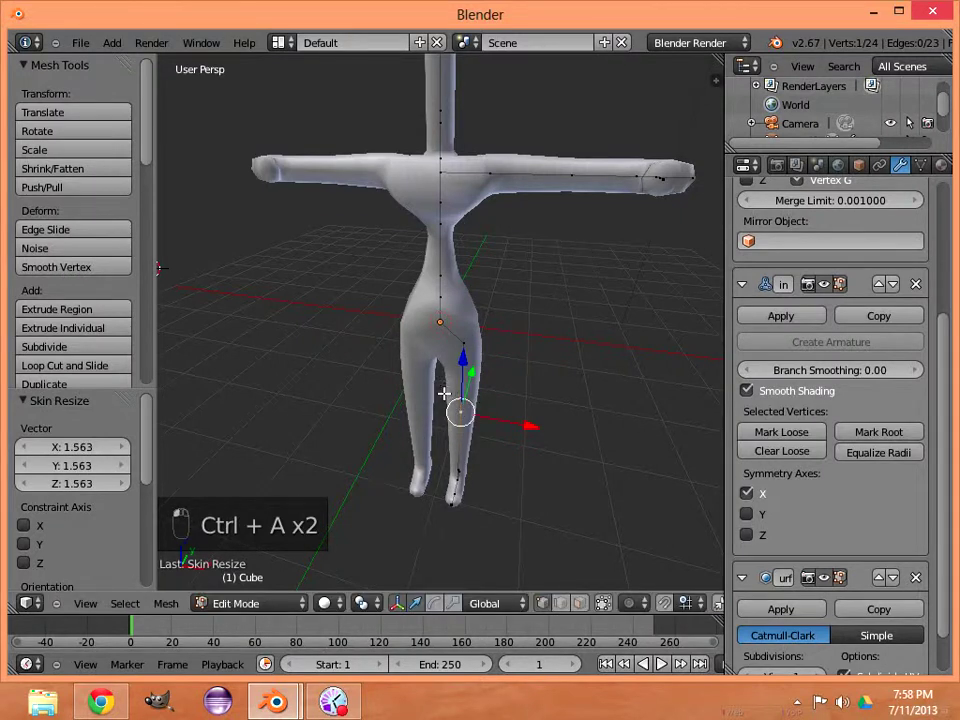
# - Select all the leg vertices from the hip joint down to the foot and move them inward along X by about 0.036
pyautogui.press('KP_1')
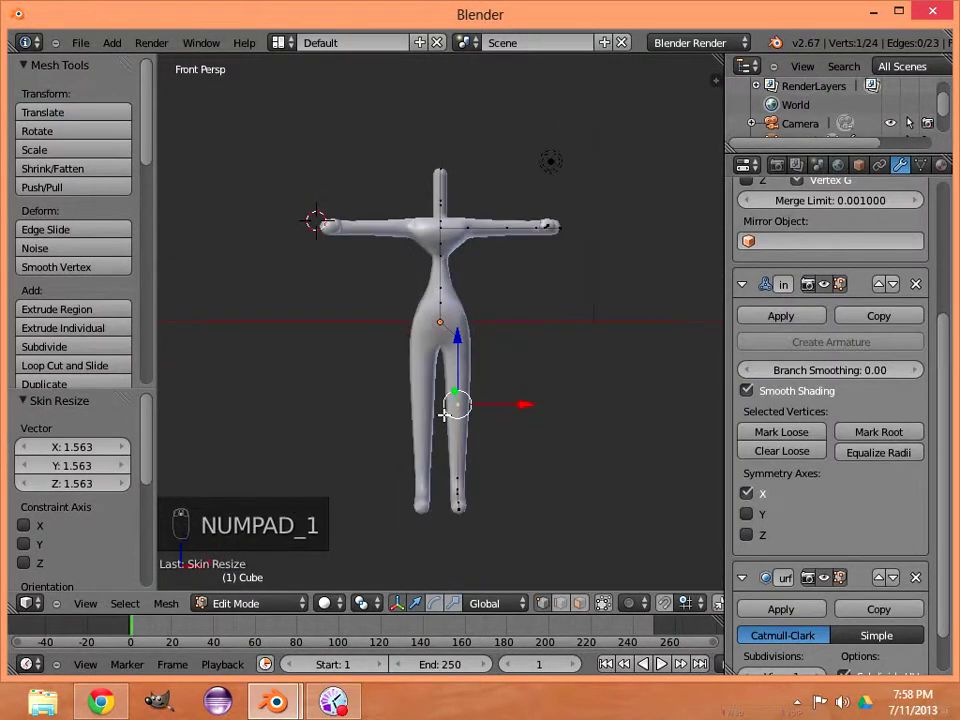
pyautogui.press('KP_8')
pyautogui.press('c')
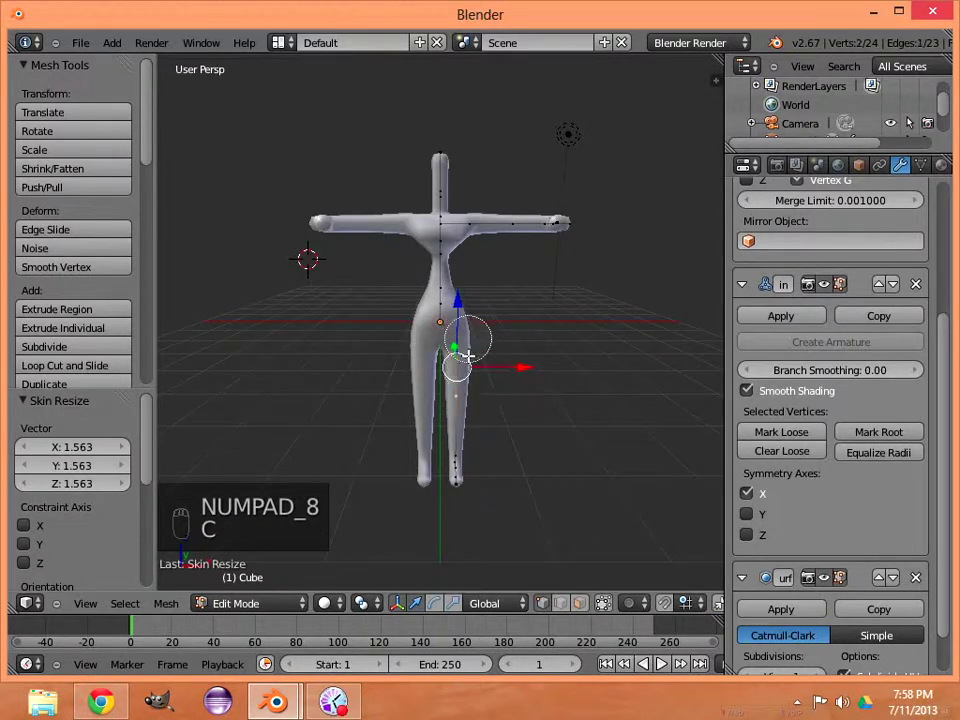
pyautogui.moveTo(467, 339); pyautogui.dragTo(461, 467)
pyautogui.rightClick(471, 497)
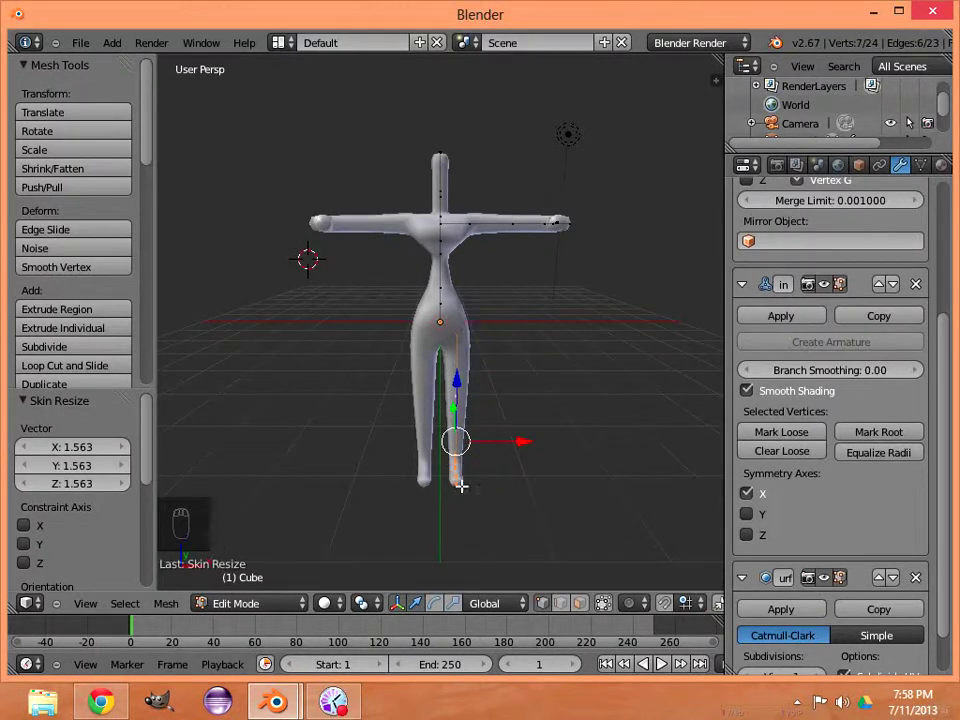
pyautogui.press('g')
pyautogui.press('x')
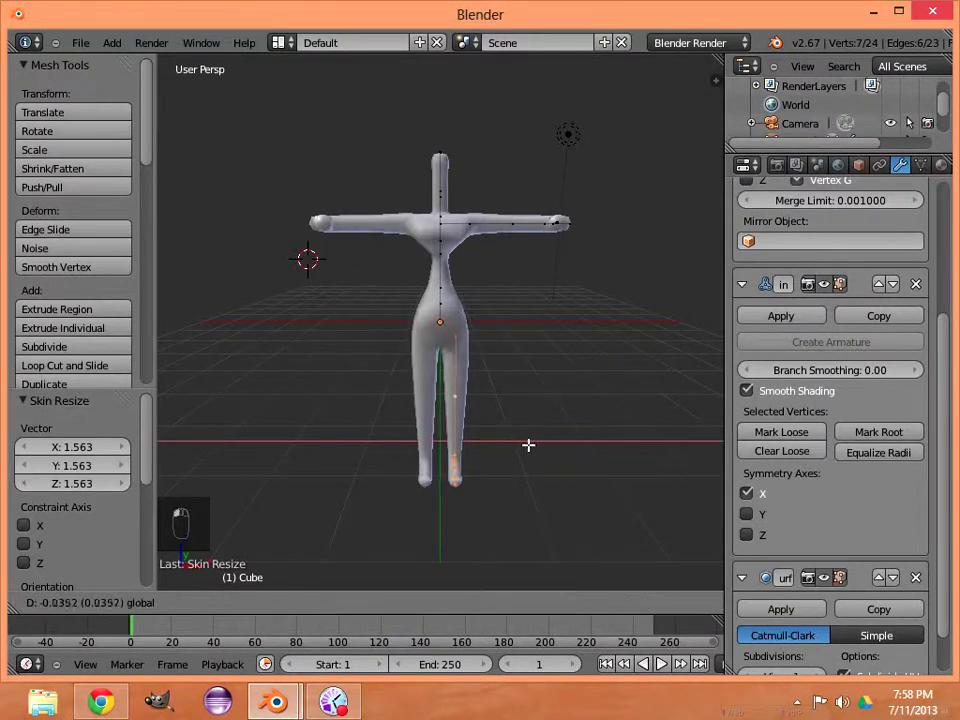
pyautogui.click(520, 446)
# - Move the vertex at the base of the head down along Z by about 0.063
pyautogui.rightClick(457, 337)
pyautogui.scroll(1, 460, 330)
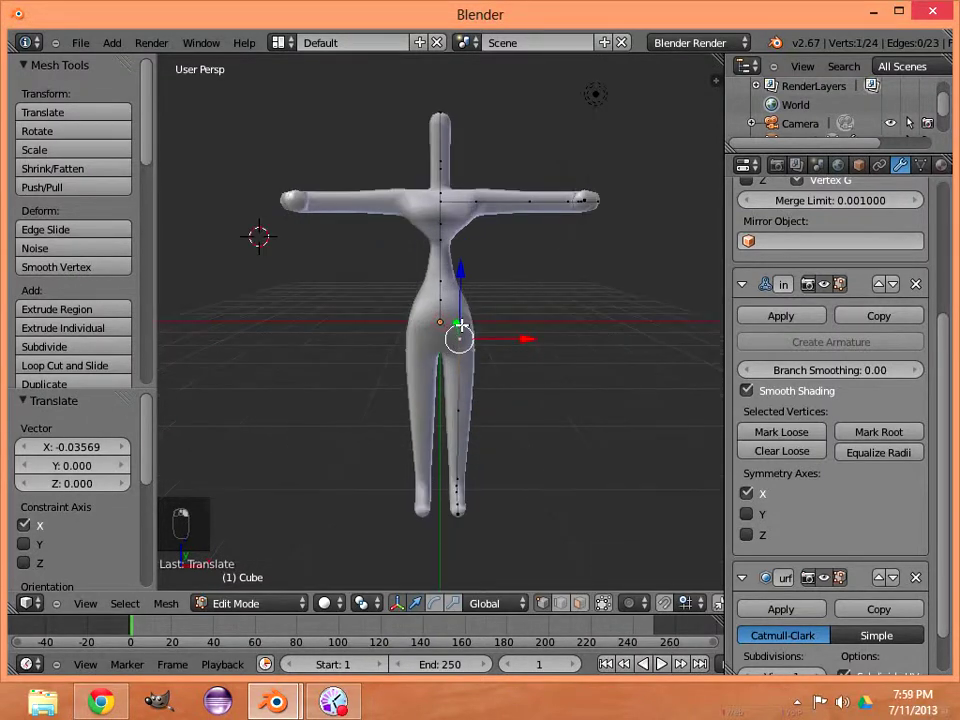
pyautogui.scroll(1, 459, 325)
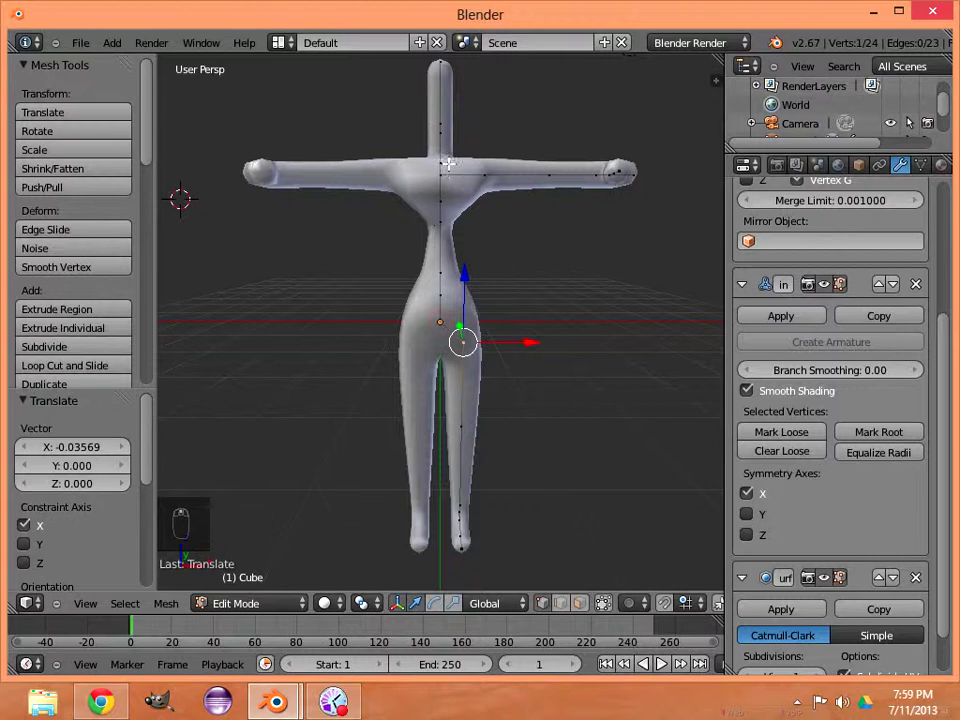
pyautogui.rightClick(444, 121)
pyautogui.scroll(-1, 440, 125)
pyautogui.moveTo(441, 87); pyautogui.dragTo(441, 89)
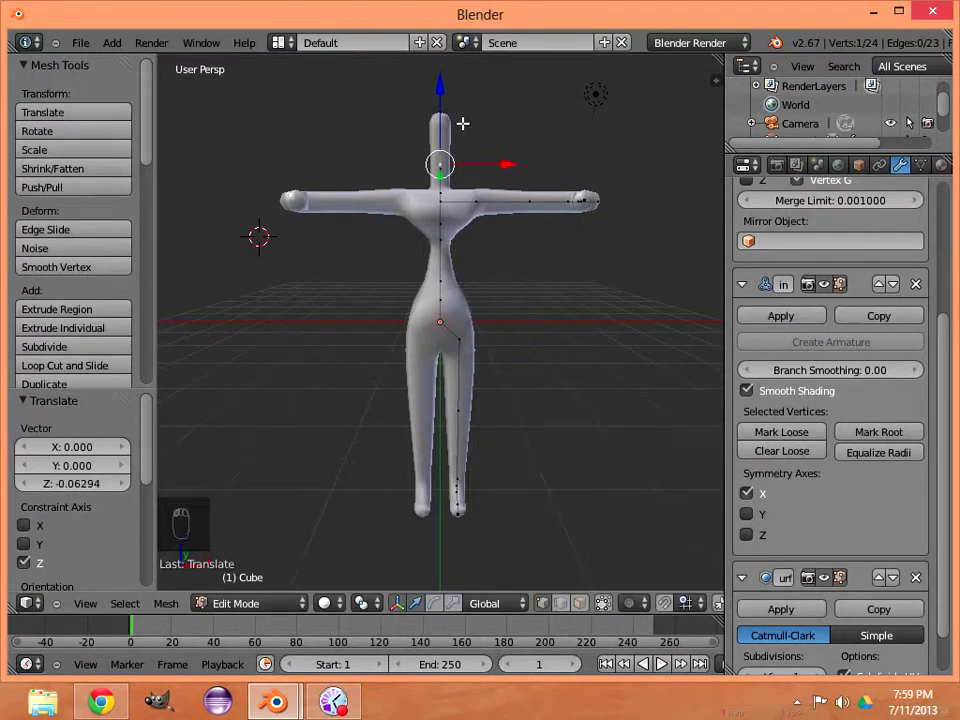
# - Enlarge the skin radius by about 2.1 at the base of the head and by about 2.07 at the vertex atop the head
pyautogui.hotkey('ctrl', 'a')
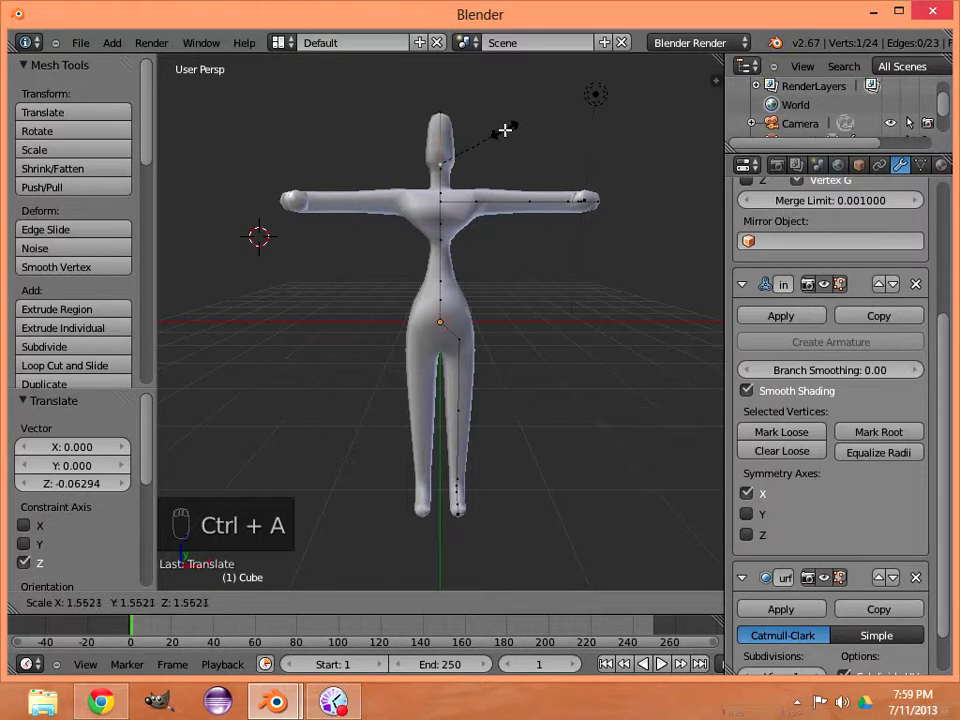
pyautogui.click(527, 123)
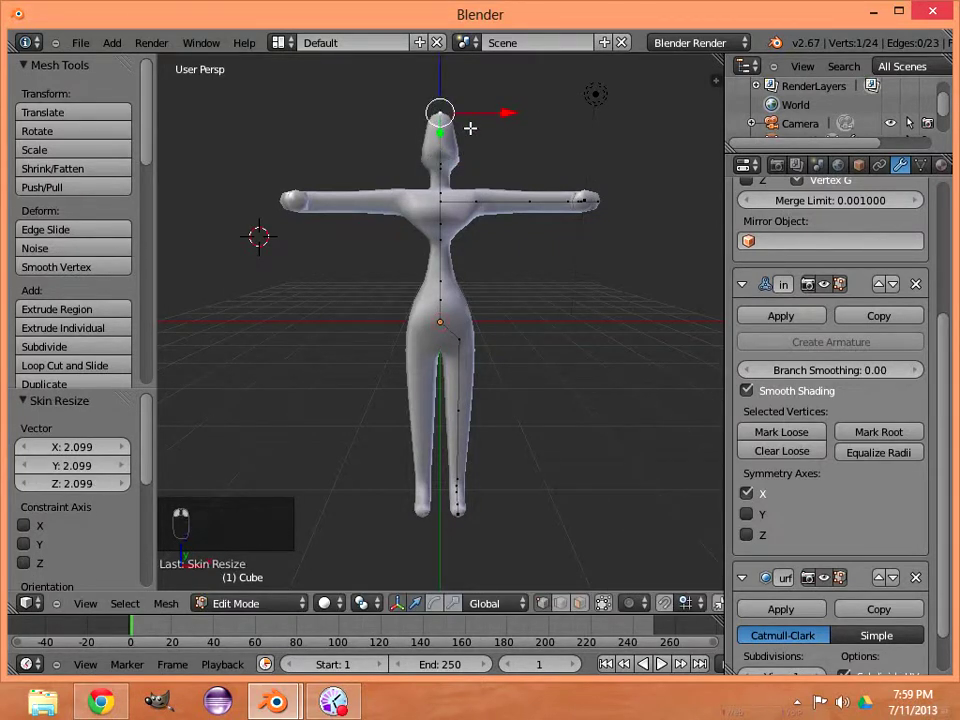
pyautogui.hotkey('ctrl', 'a')
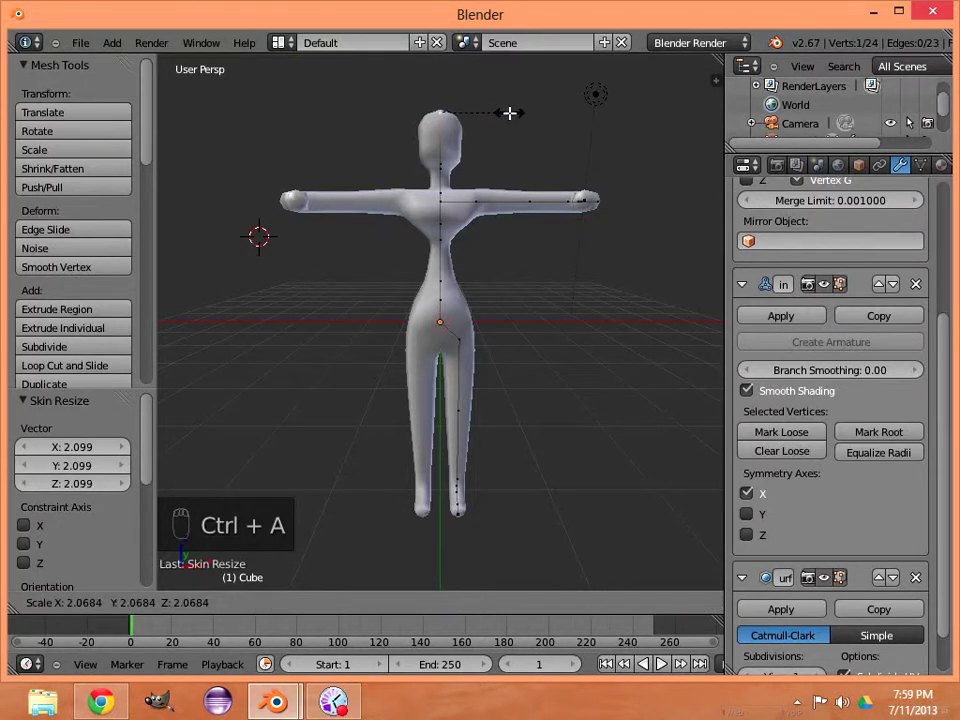
pyautogui.click(510, 110)
# - Shrink the skin radius by about 0.64 and 0.33 at the inner and outer thumb vertices and by about 0.39 at the wrist vertex
pyautogui.press('KP_8')
pyautogui.press('KP_8')
pyautogui.press('KP_8')
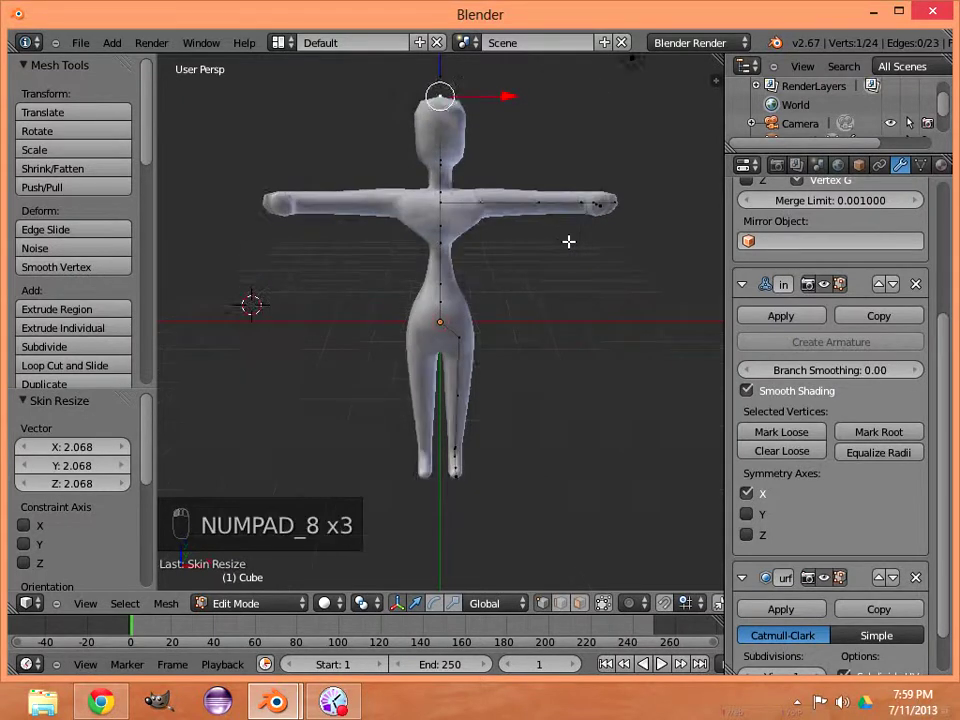
pyautogui.press('KP_6')
pyautogui.press('KP_6')
pyautogui.press('KP_6')
pyautogui.press('KP_6')
pyautogui.press('KP_6')
pyautogui.press('KP_6')
pyautogui.press('KP_6')
pyautogui.press('KP_6')
pyautogui.press('KP_6')
pyautogui.press('KP_6')
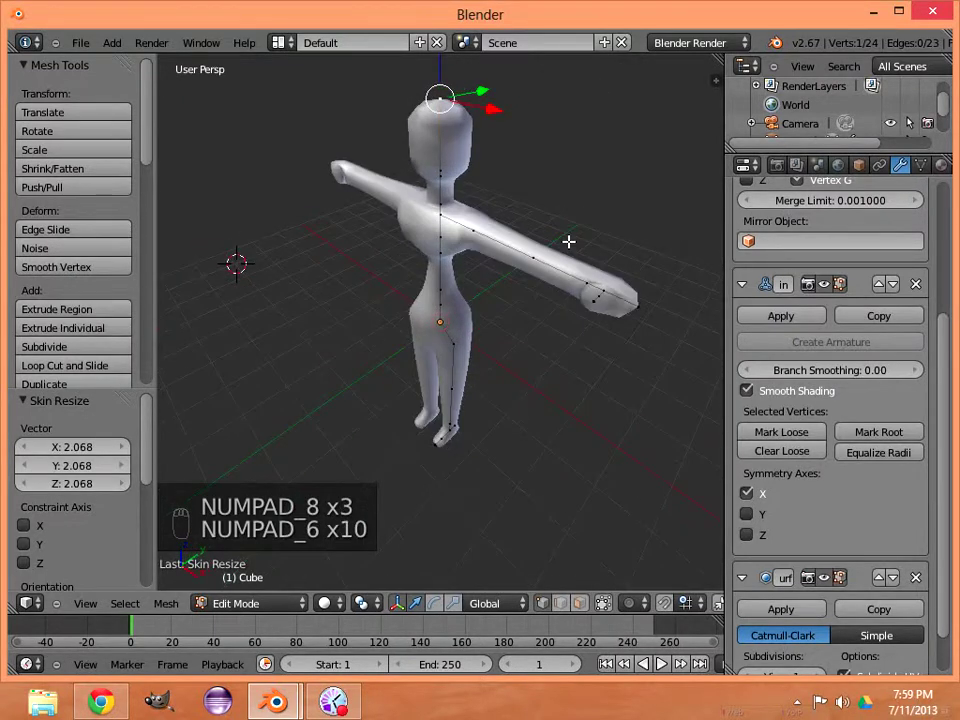
pyautogui.press('KP_6')
pyautogui.press('KP_6')
pyautogui.press('KP_6')
pyautogui.press('KP_6')
pyautogui.press('KP_6')
pyautogui.press('KP_6')
pyautogui.press('KP_6')
pyautogui.press('KP_6')
pyautogui.press('KP_6')
pyautogui.press('KP_6')
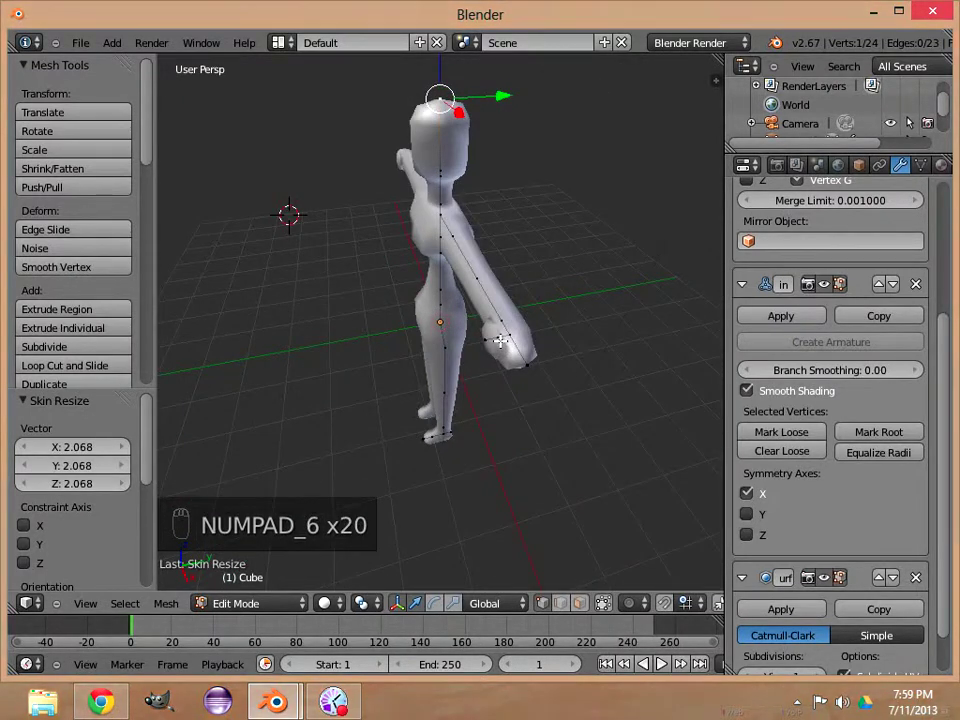
pyautogui.rightClick(498, 338)
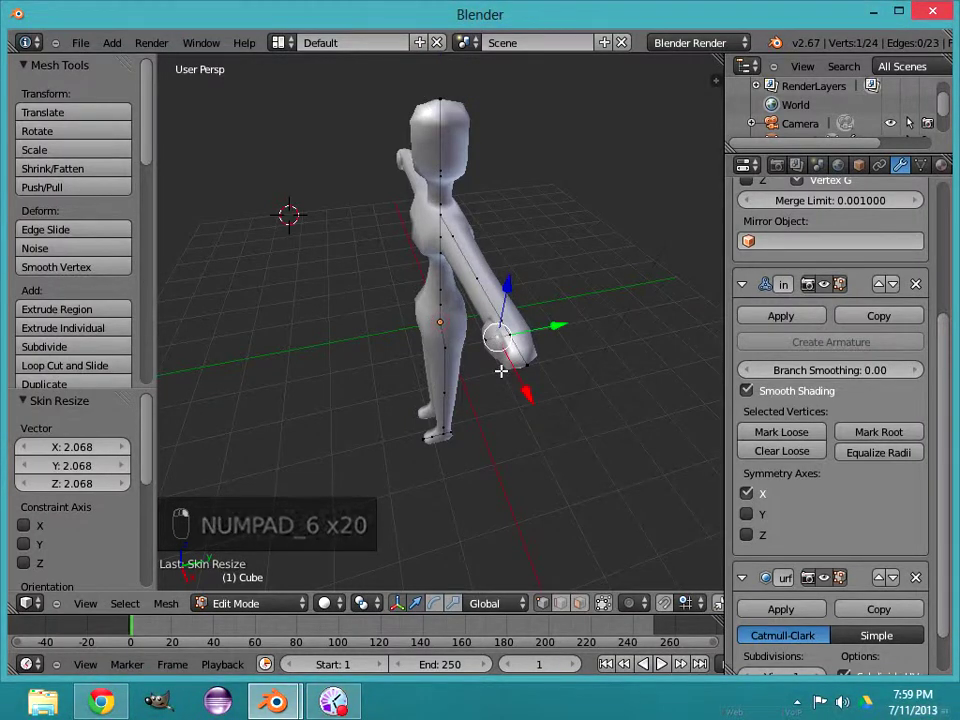
pyautogui.hotkey('ctrl', 'a')
pyautogui.click(480, 358)
pyautogui.rightClick(487, 348)
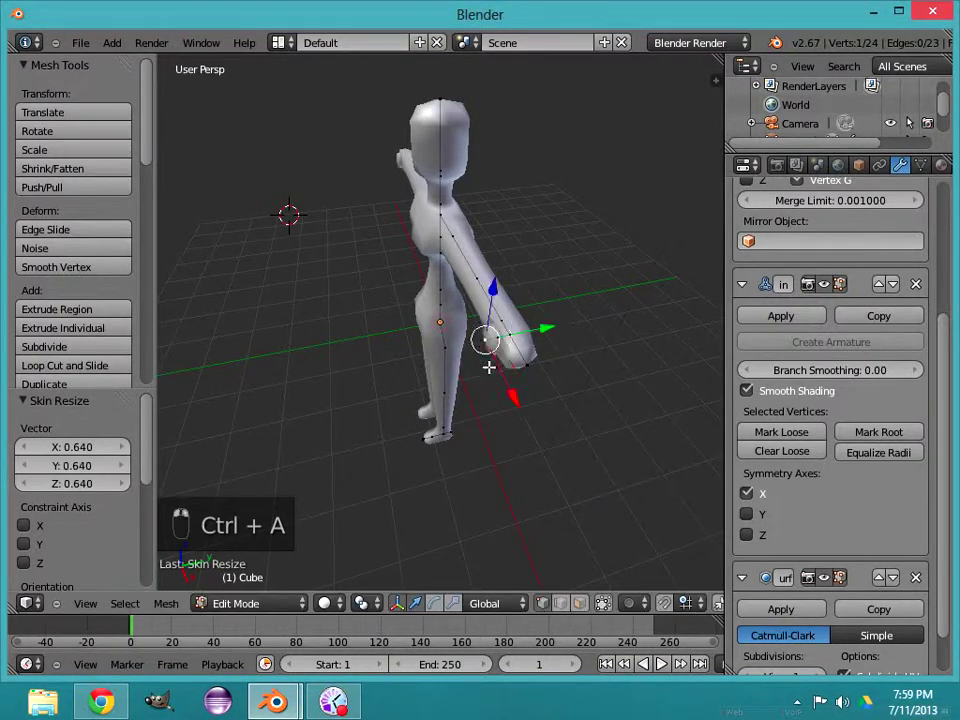
pyautogui.hotkey('ctrl', 'a')
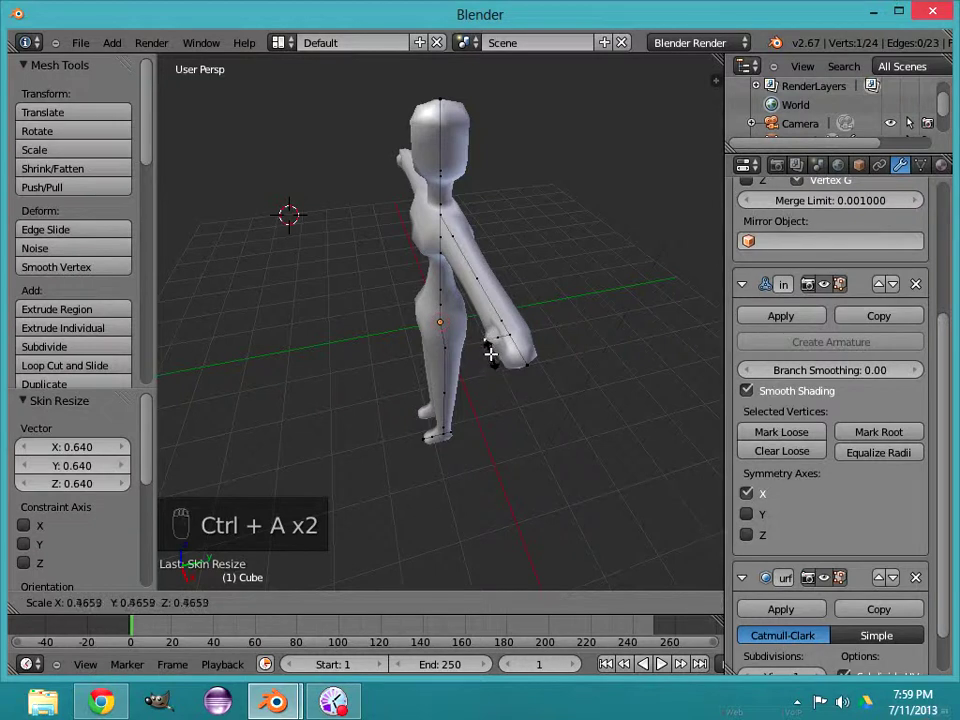
pyautogui.click(490, 349)
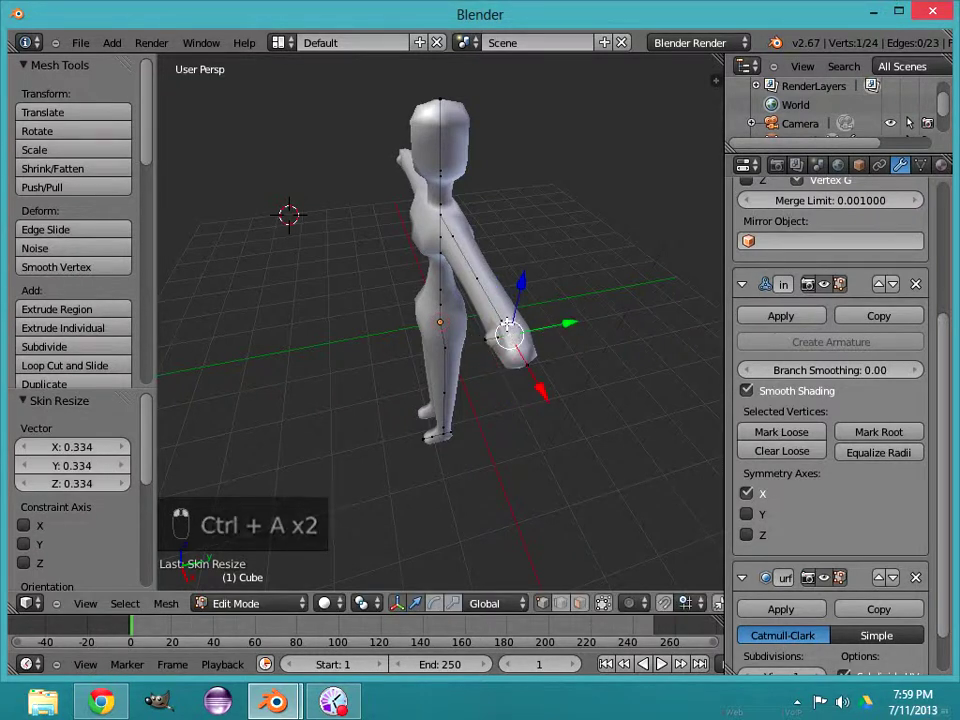
pyautogui.hotkey('ctrl', 'a')
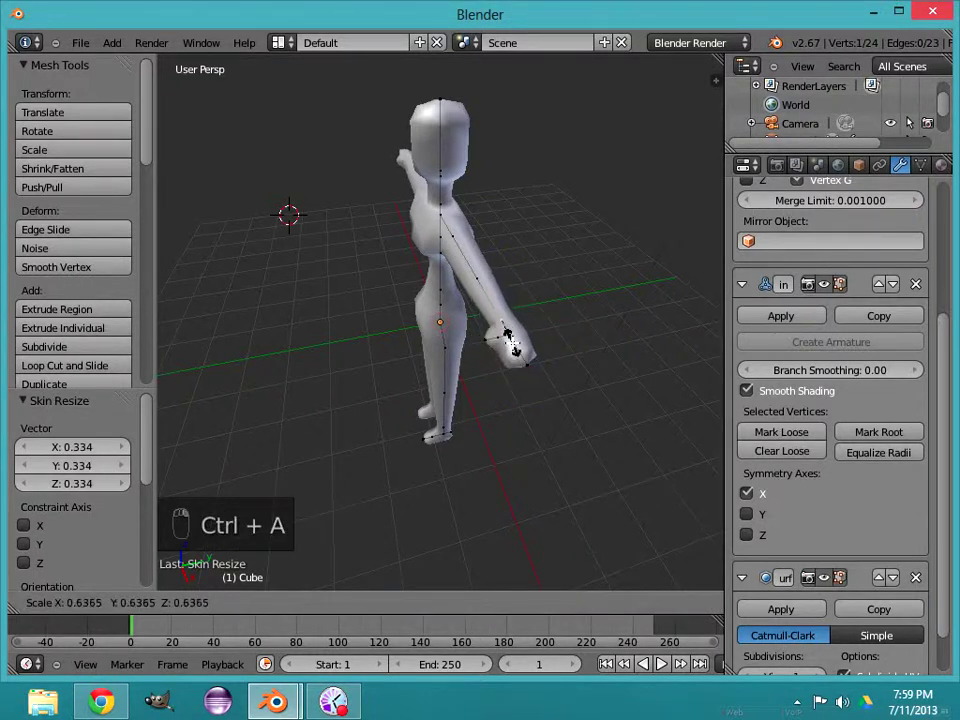
pyautogui.click(533, 385)
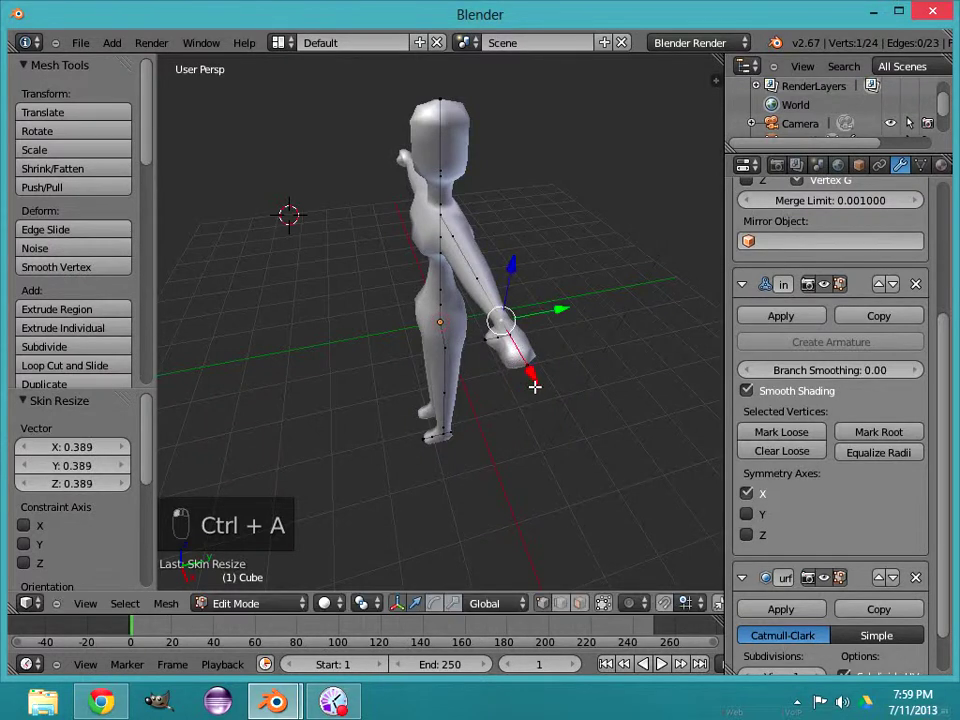
# - Move the shoulder vertex inward along X by about 0.116
pyautogui.press('KP_4')
pyautogui.press('KP_4')
pyautogui.press('KP_4')
pyautogui.press('KP_4')
pyautogui.press('KP_4')
pyautogui.press('KP_4')
pyautogui.press('KP_4')
pyautogui.press('KP_4')
pyautogui.press('KP_4')
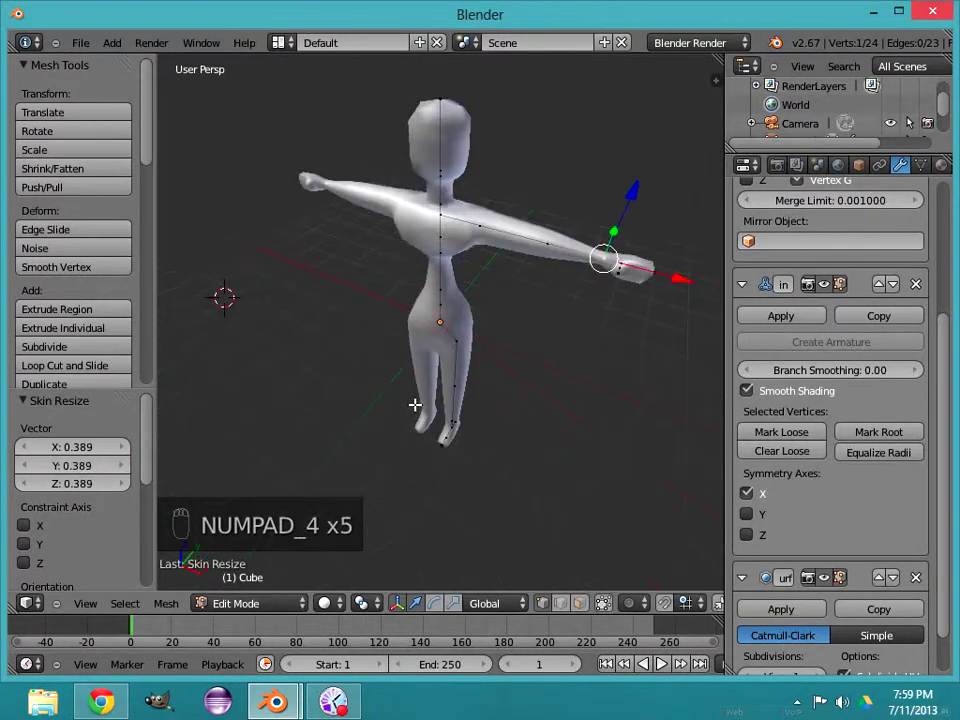
pyautogui.press('KP_2')
pyautogui.press('KP_2')
pyautogui.press('KP_2')
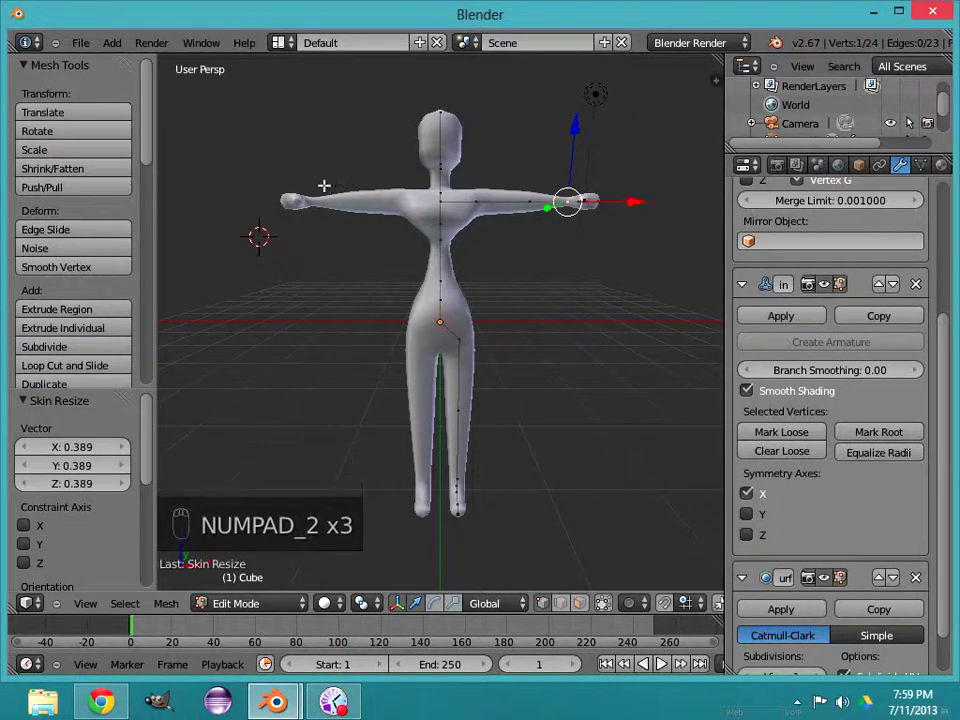
pyautogui.rightClick(476, 203)
pyautogui.moveTo(314, 706)
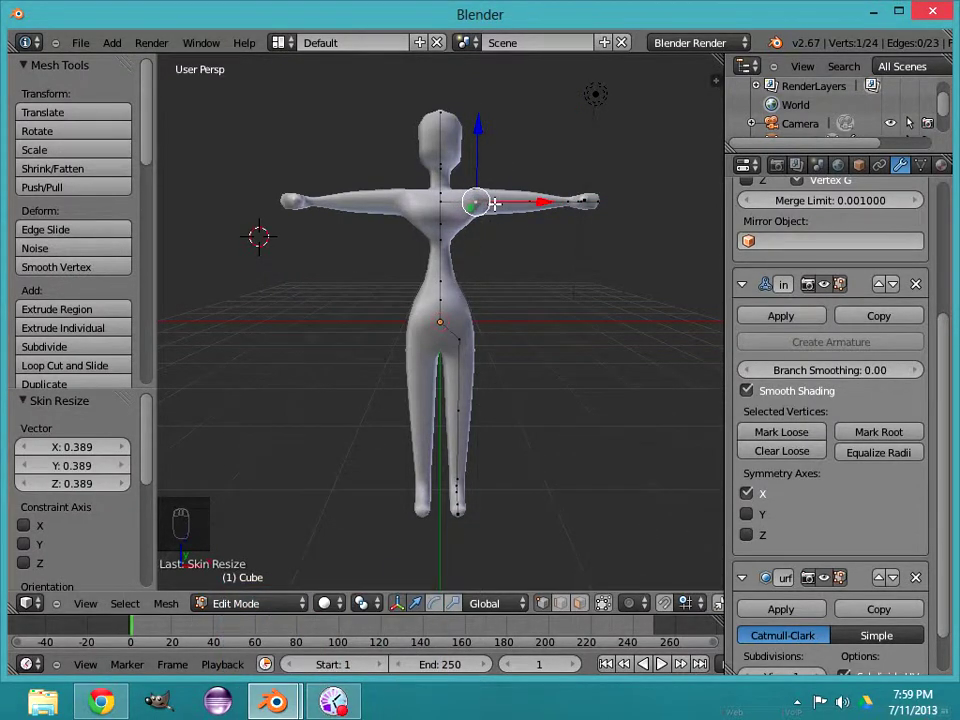
pyautogui.moveTo(553, 203); pyautogui.dragTo(557, 432)
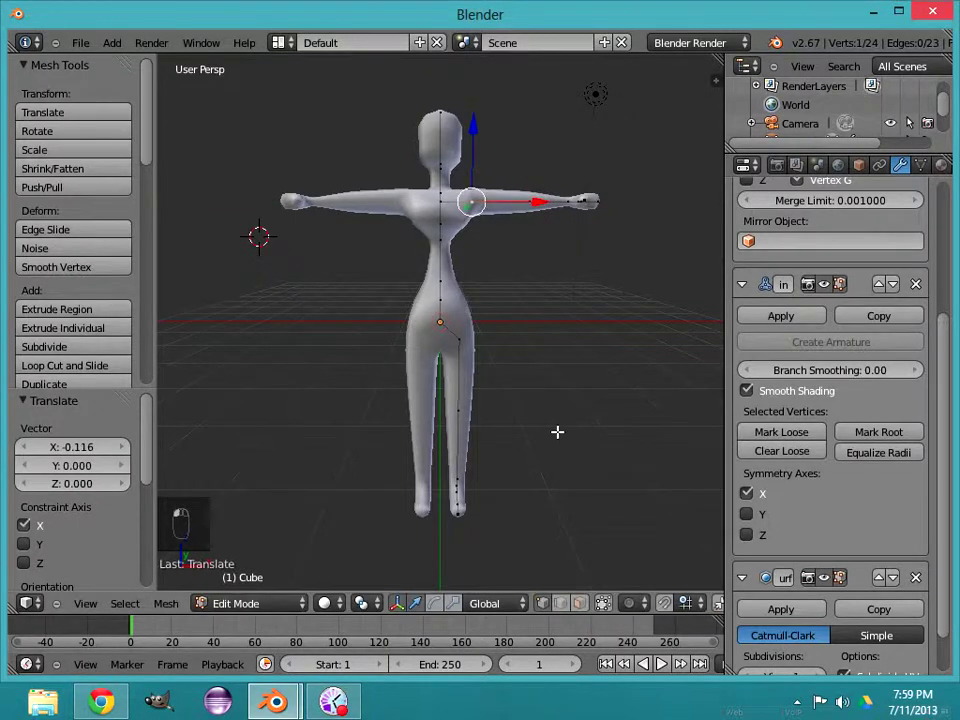
# - Apply the Mirror modifier in Object Mode and create an armature from the Skin modifier
pyautogui.press('Tab')
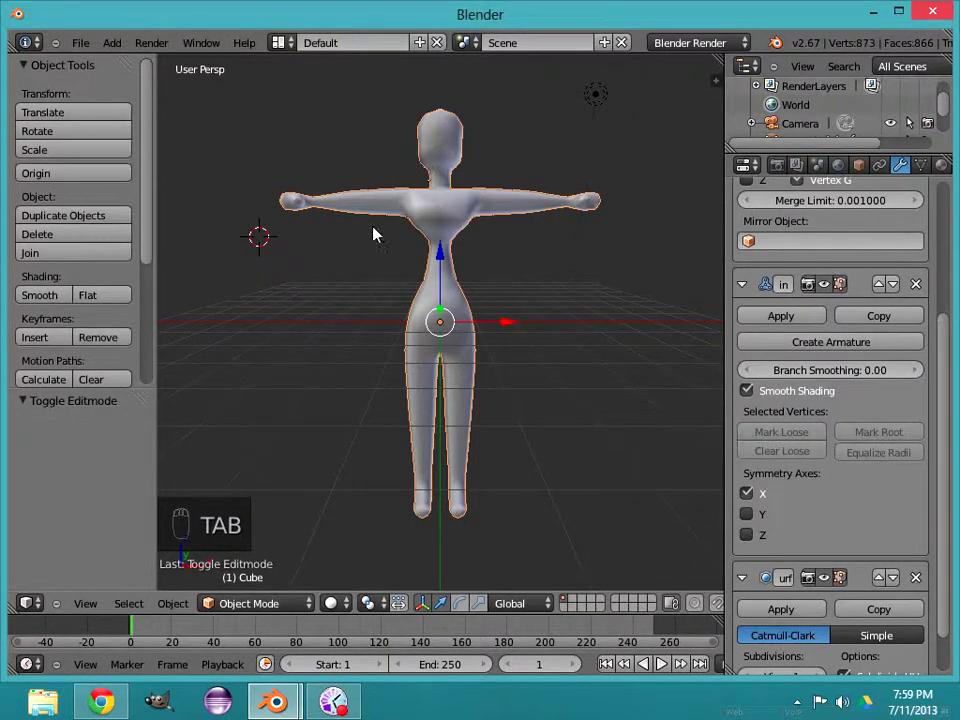
pyautogui.moveTo(945, 312); pyautogui.dragTo(924, 231)
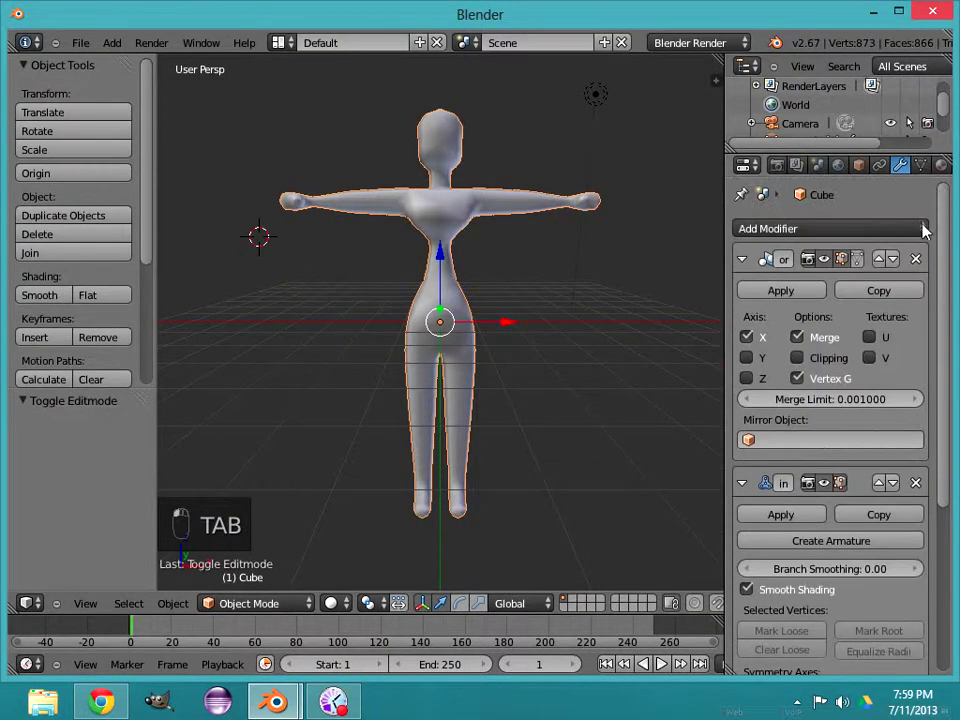
pyautogui.click(781, 291)
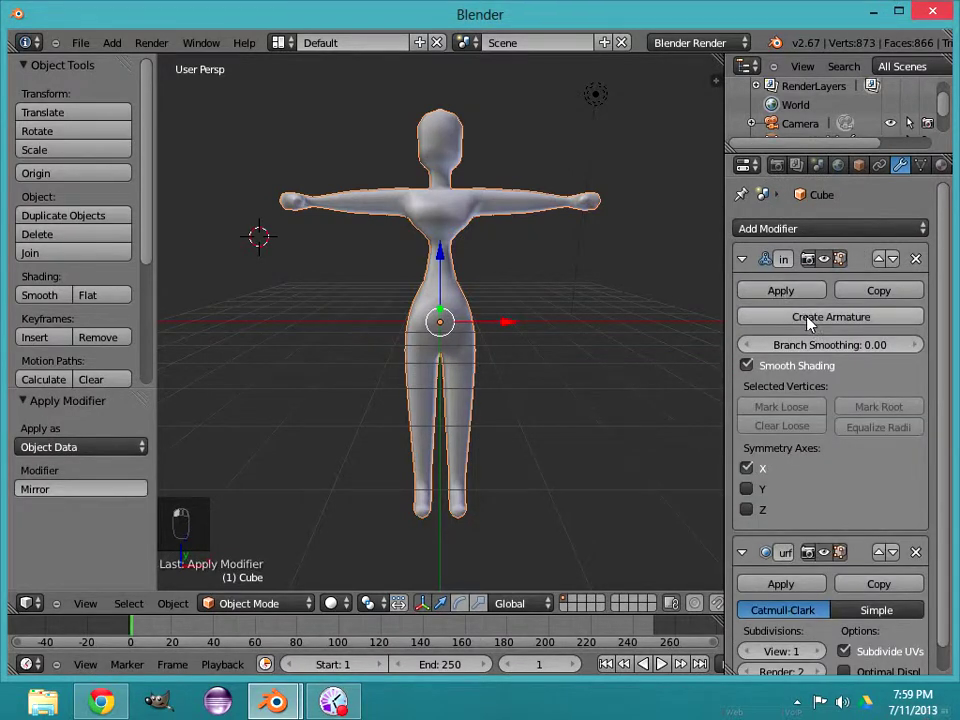
pyautogui.click(810, 318)
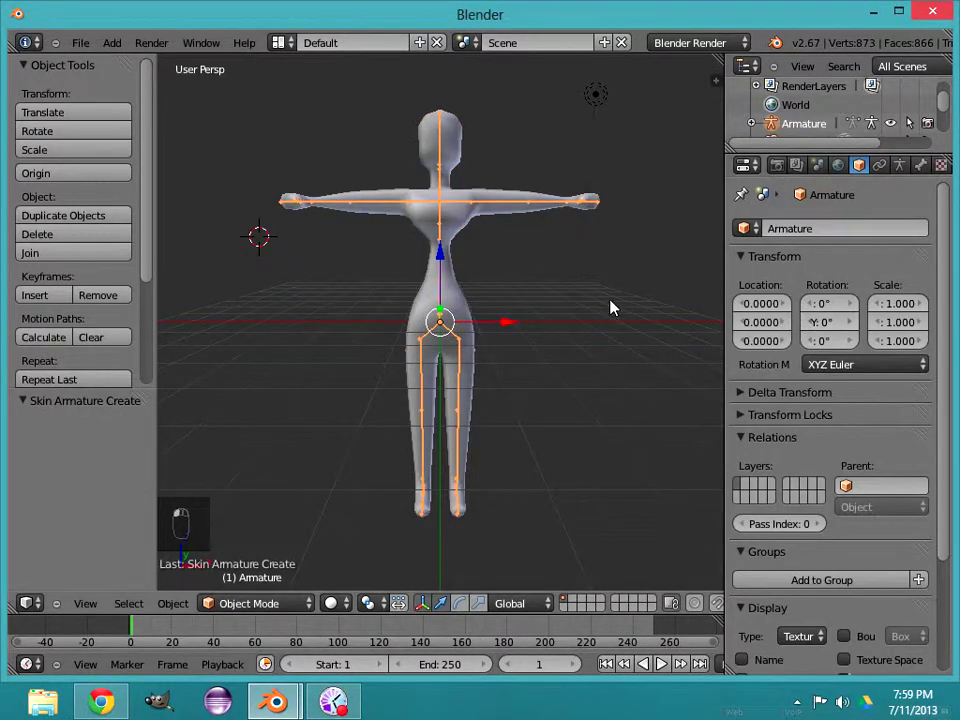
# - Parent the body mesh to the Armature object with the parent type Armature
pyautogui.rightClick(445, 135)
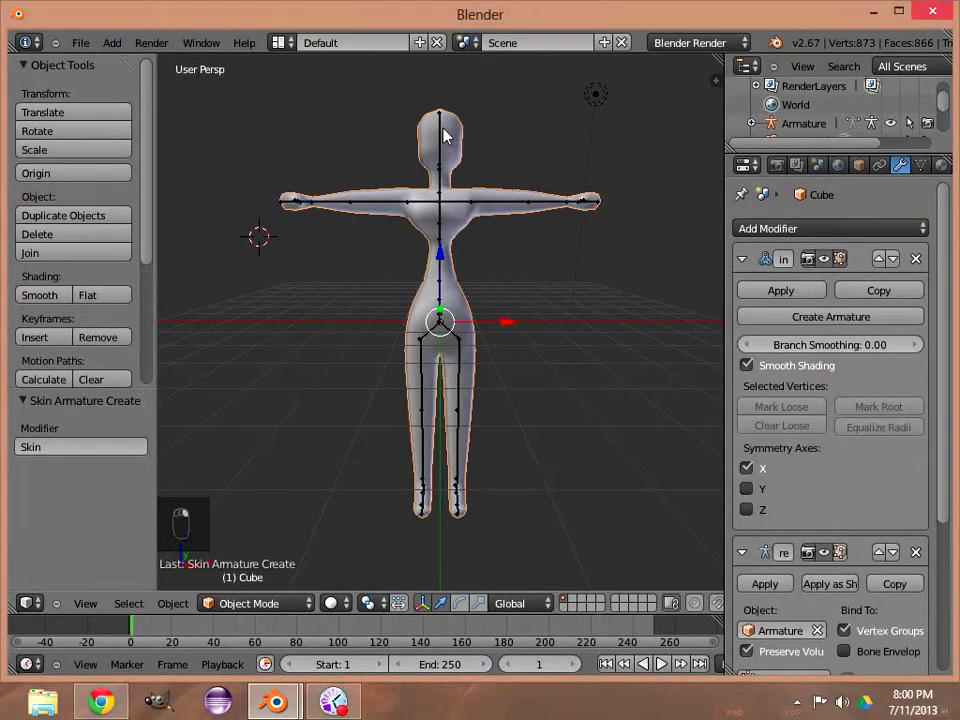
pyautogui.click(859, 167)
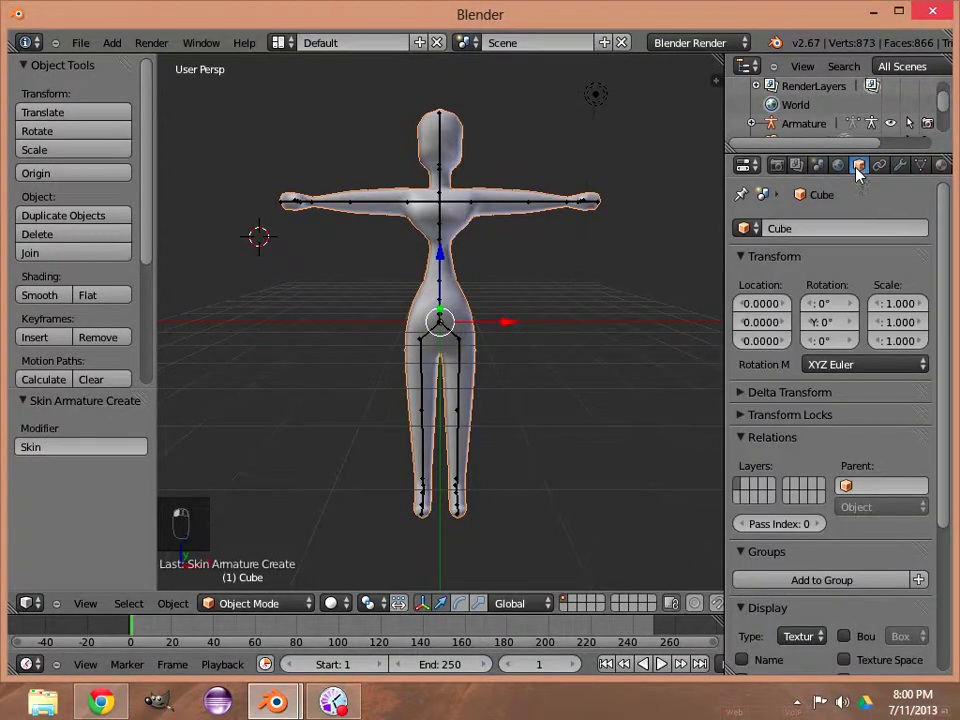
pyautogui.click(881, 487)
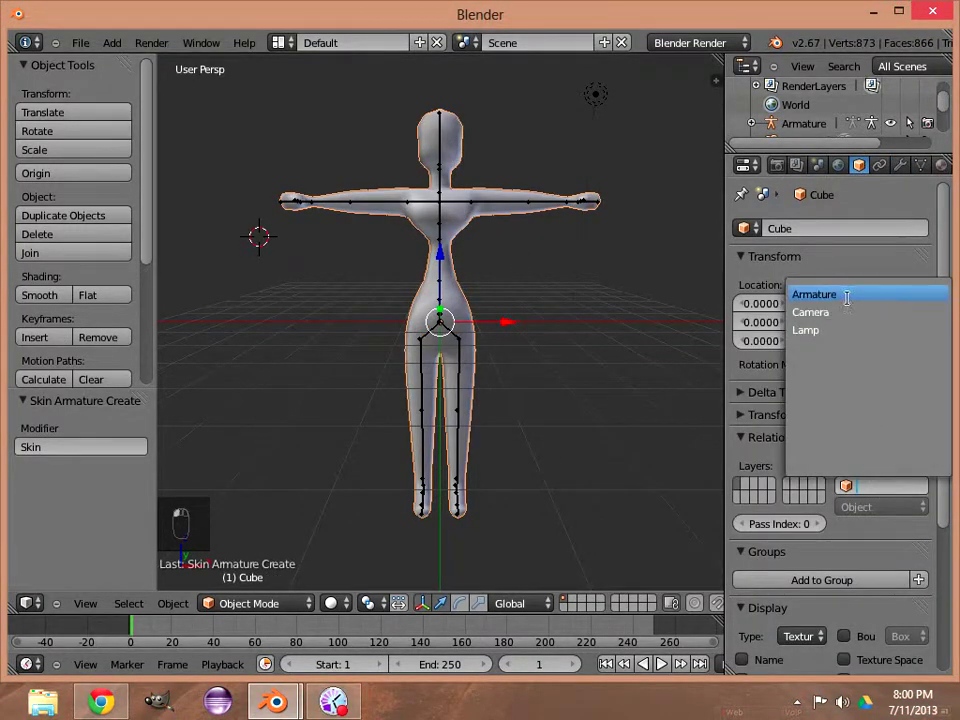
pyautogui.click(846, 298)
pyautogui.click(884, 506)
pyautogui.click(876, 469)
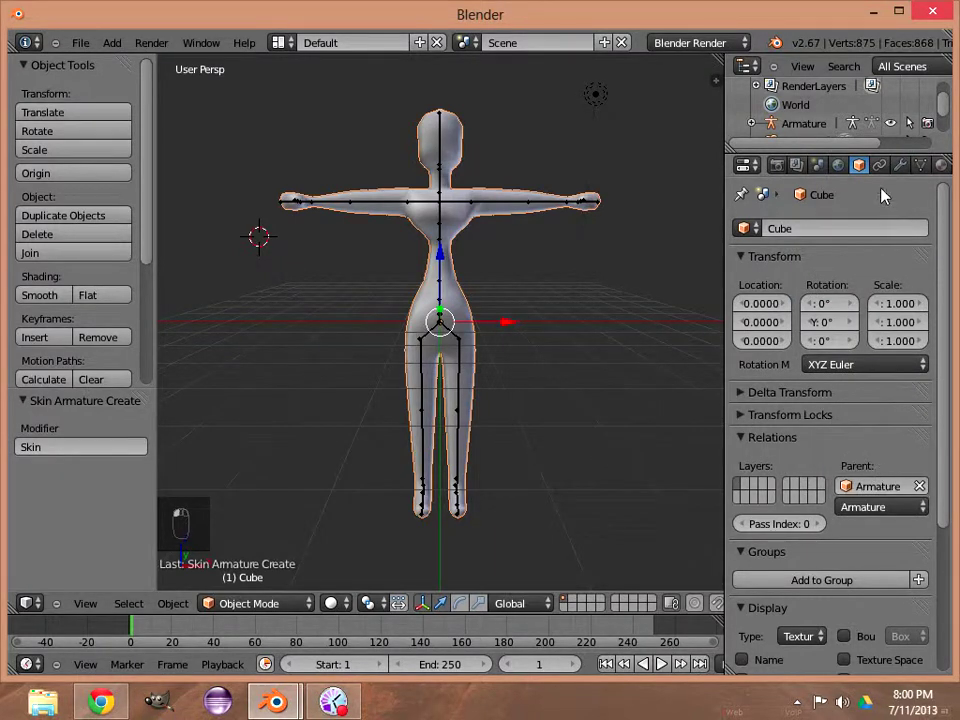
# - Apply the body mesh's Armature modifier and then its Skin modifier
pyautogui.click(899, 167)
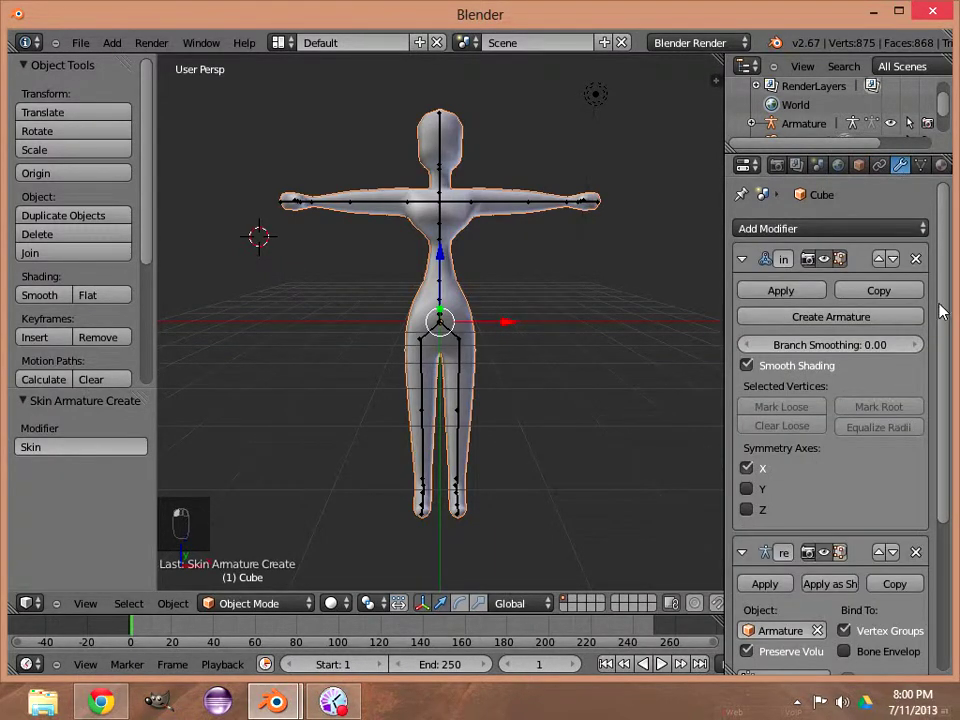
pyautogui.scroll(-3, 940, 312)
pyautogui.click(766, 480)
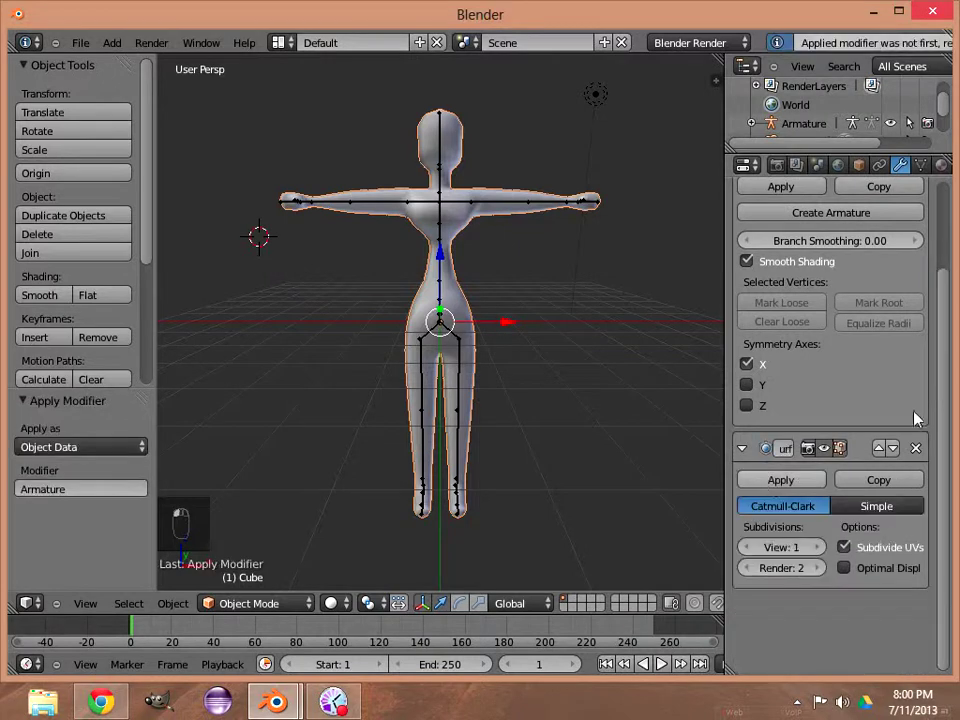
pyautogui.scroll(3, 917, 419)
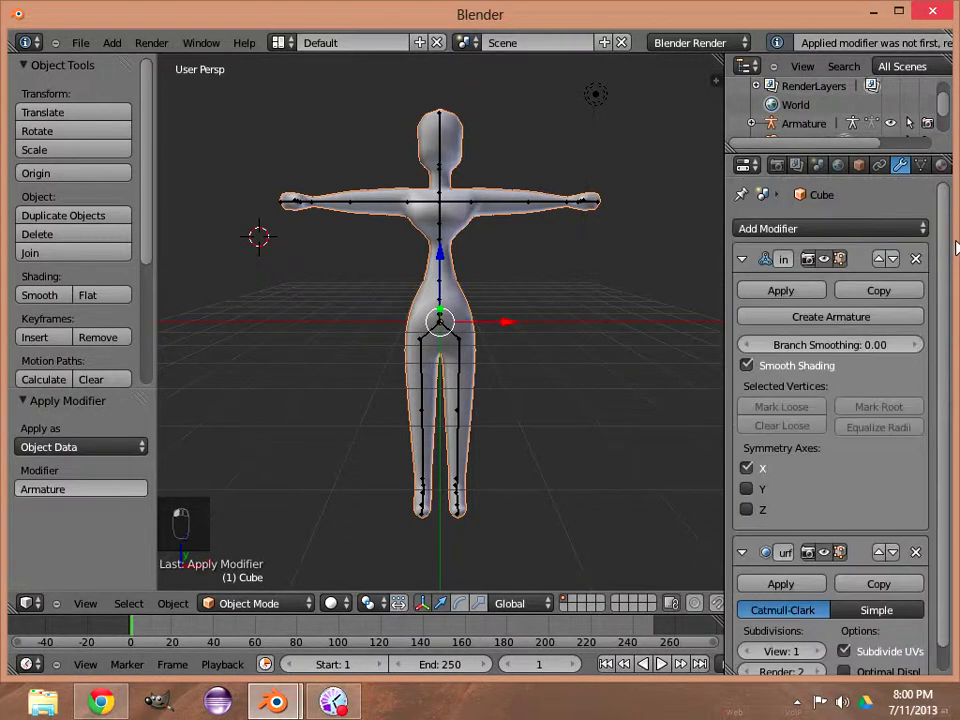
pyautogui.click(775, 292)
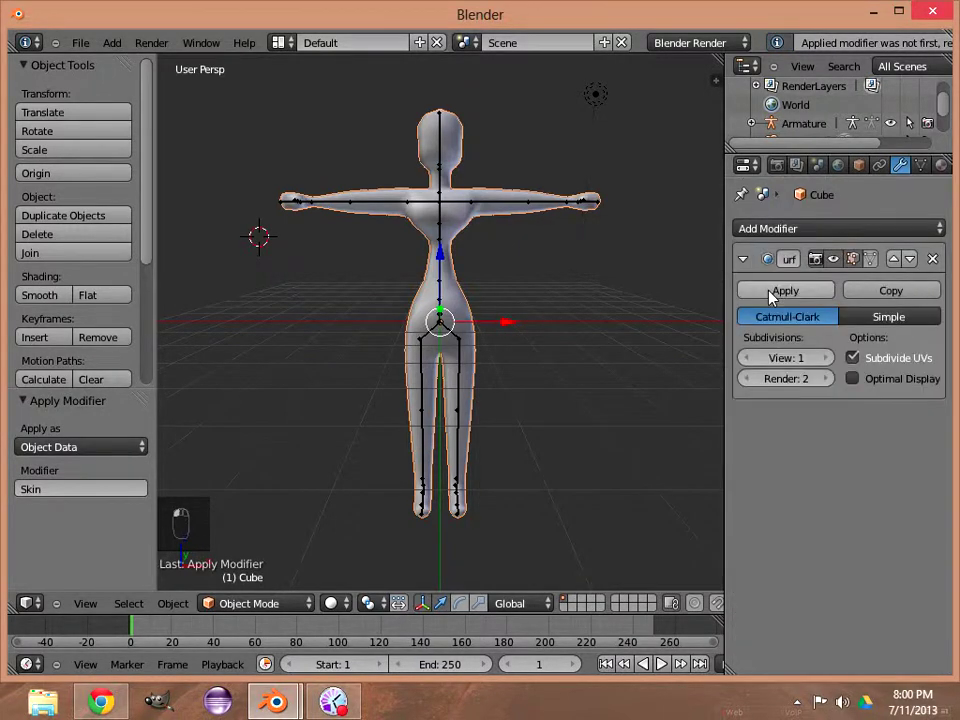
# - In Edit Mode, move the two upper-back vertices up about 0.51 along Z and about -0.19 along Y
pyautogui.click(265, 603)
pyautogui.click(258, 564)
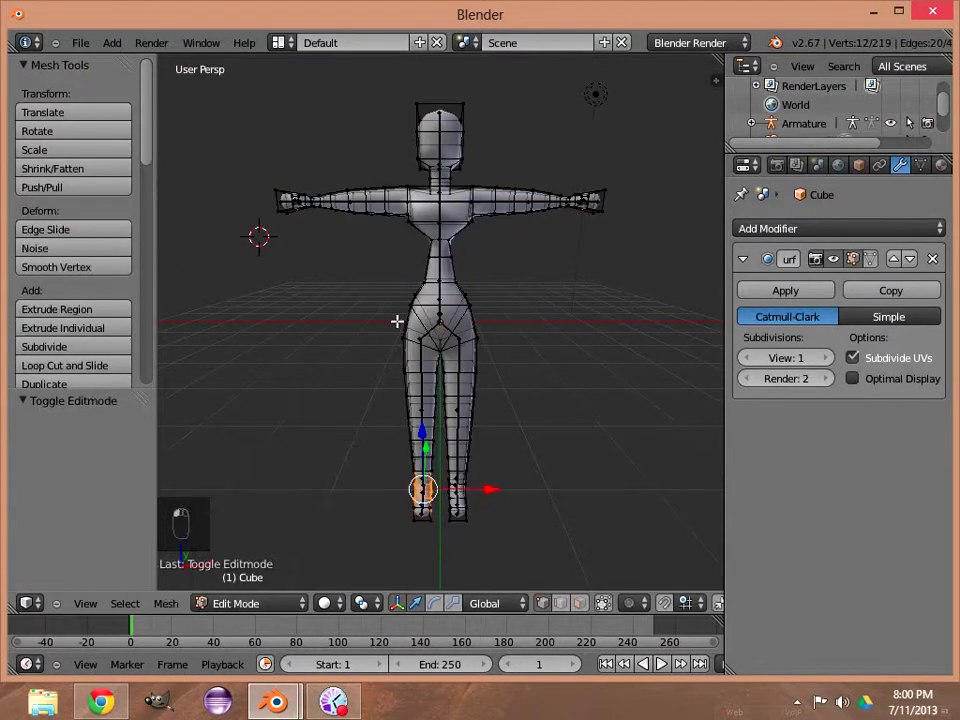
pyautogui.press('KP_6')
pyautogui.press('KP_6')
pyautogui.press('KP_6')
pyautogui.press('KP_6')
pyautogui.press('KP_6')
pyautogui.press('KP_6')
pyautogui.press('KP_6')
pyautogui.press('KP_6')
pyautogui.press('KP_6')
pyautogui.press('KP_6')
pyautogui.press('KP_6')
pyautogui.press('KP_6')
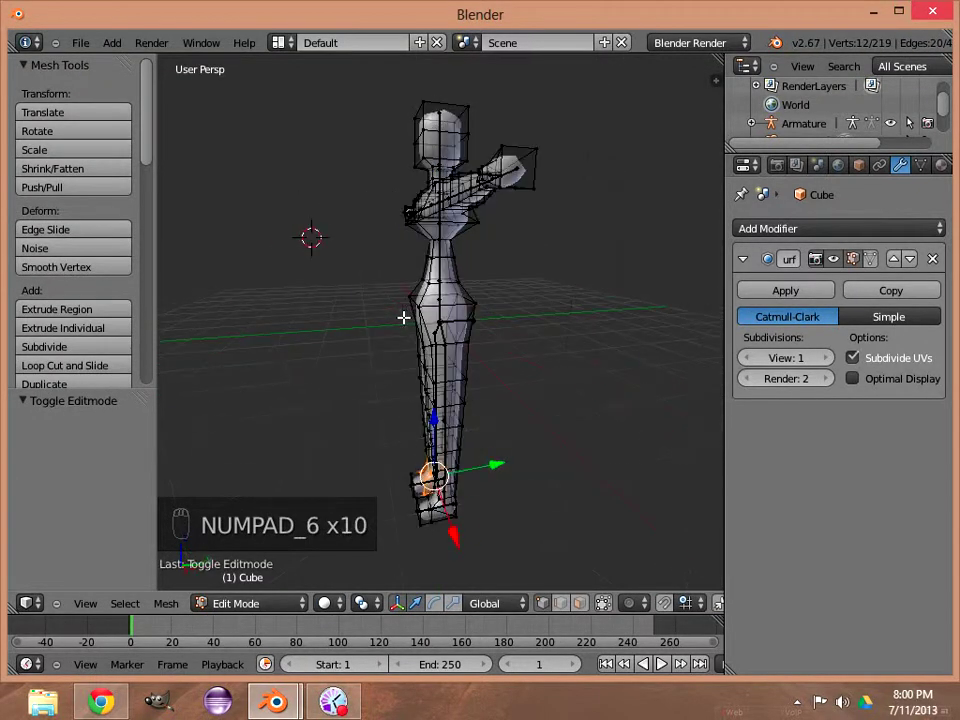
pyautogui.rightClick(471, 219)
pyautogui.press('c')
pyautogui.click(484, 229)
pyautogui.press('Escape')
pyautogui.press('g')
pyautogui.press('z')
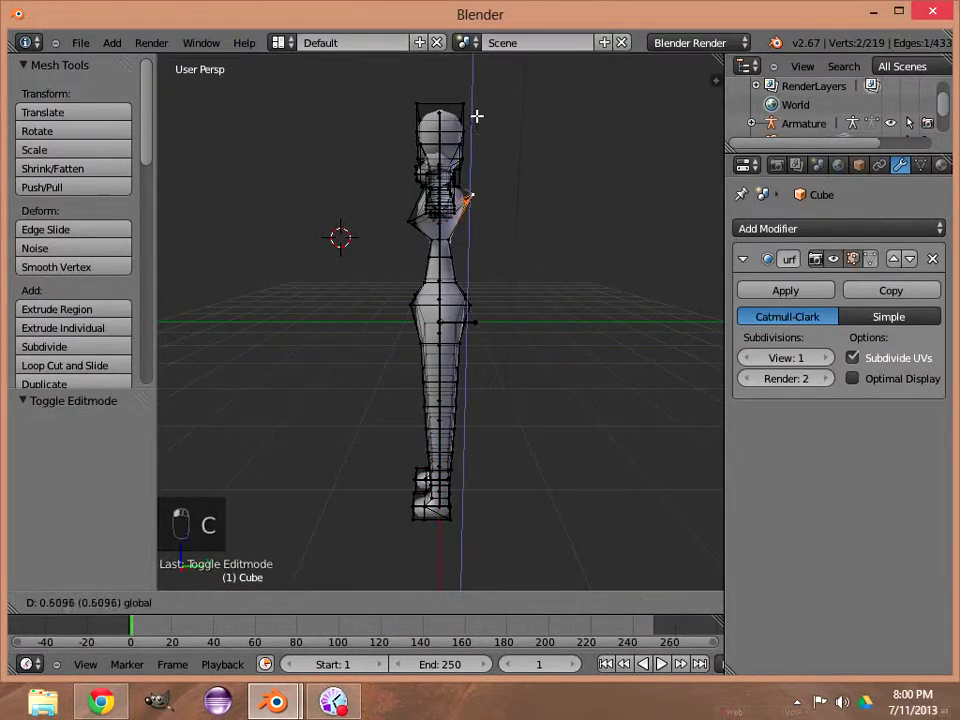
pyautogui.click(477, 117)
pyautogui.moveTo(514, 193); pyautogui.dragTo(527, 198)
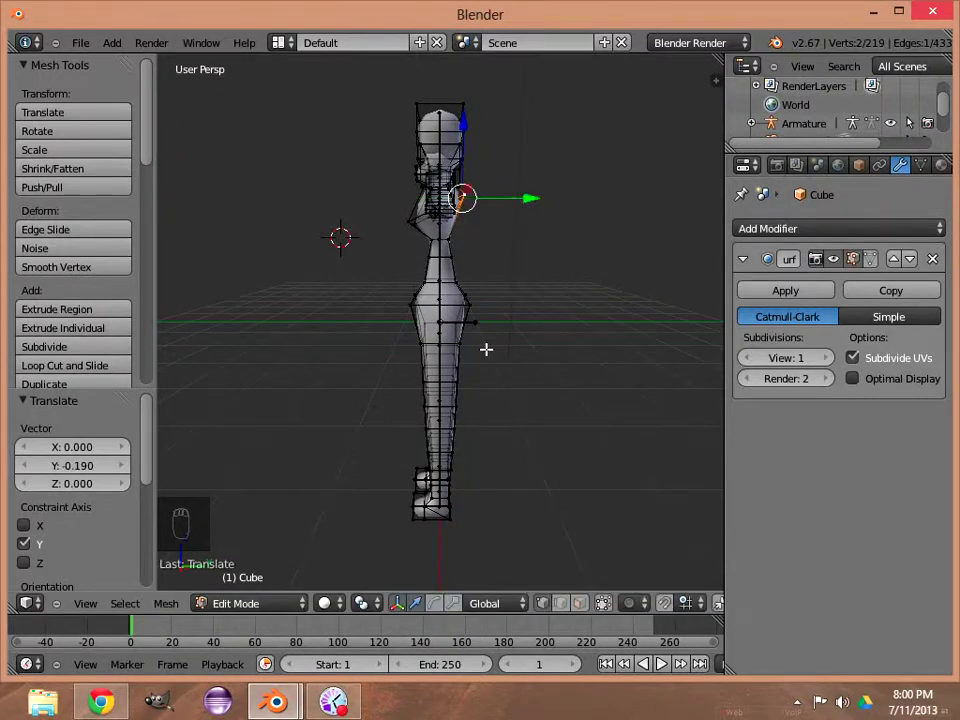
# - Shift the three rear hip vertices outward along Y, and raise the lower central rear vertex about 0.25 along Z
pyautogui.press('KP_6')
pyautogui.press('KP_6')
pyautogui.press('KP_6')
pyautogui.press('KP_6')
pyautogui.press('KP_6')
pyautogui.press('KP_6')
pyautogui.press('KP_6')
pyautogui.press('KP_6')
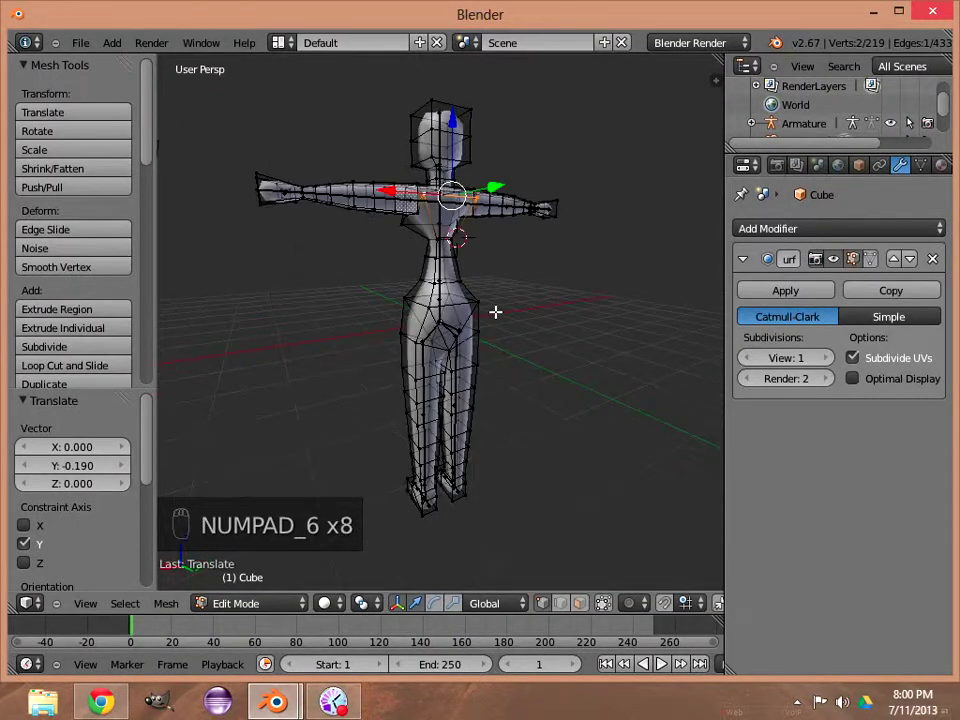
pyautogui.rightClick(479, 302)
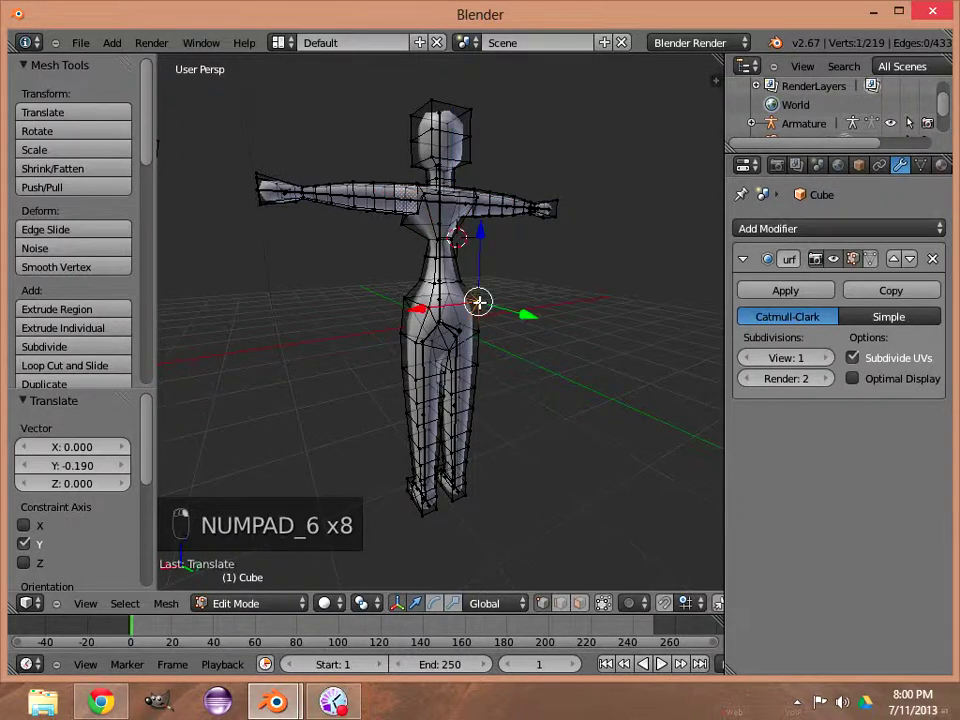
pyautogui.rightClick(442, 323)
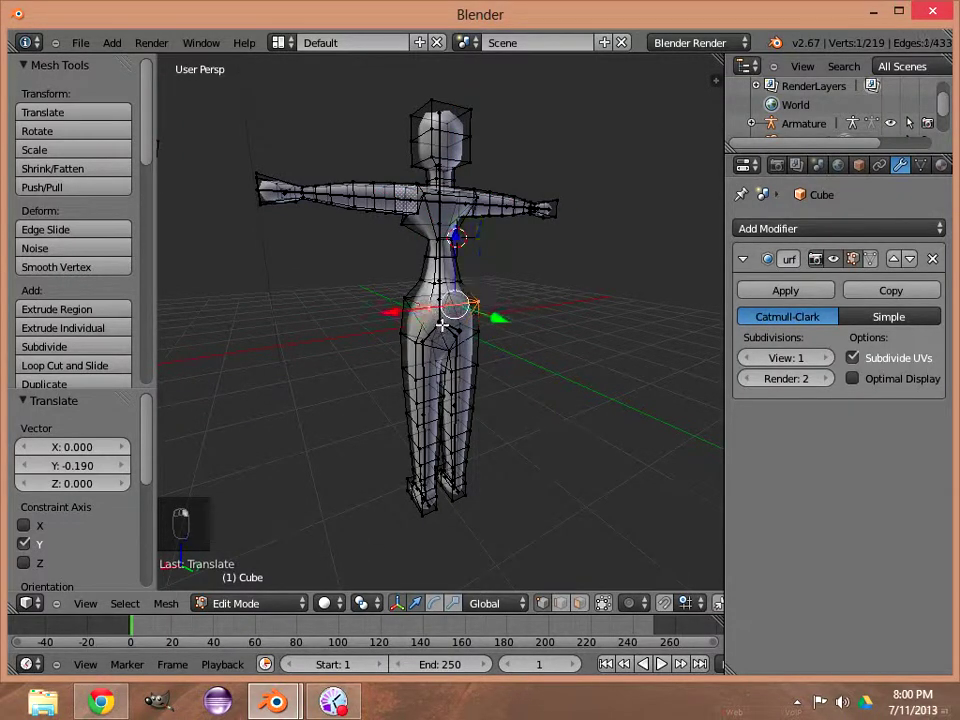
pyautogui.press('KP_4')
pyautogui.press('KP_4')
pyautogui.press('KP_4')
pyautogui.press('KP_4')
pyautogui.press('KP_4')
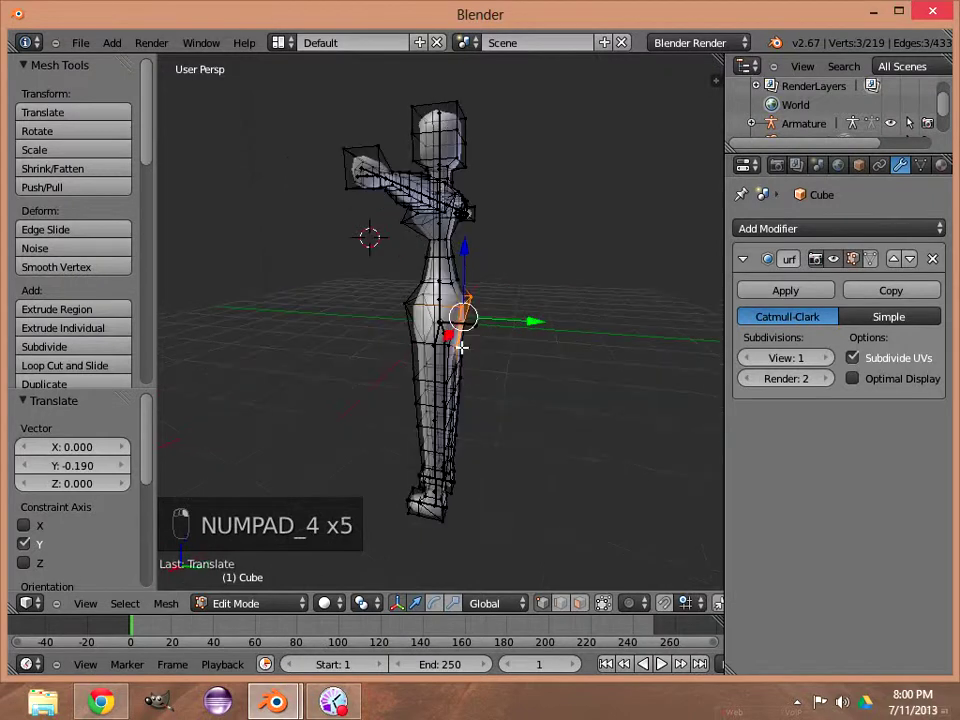
pyautogui.moveTo(533, 322); pyautogui.dragTo(540, 322)
pyautogui.moveTo(463, 285); pyautogui.dragTo(465, 268)
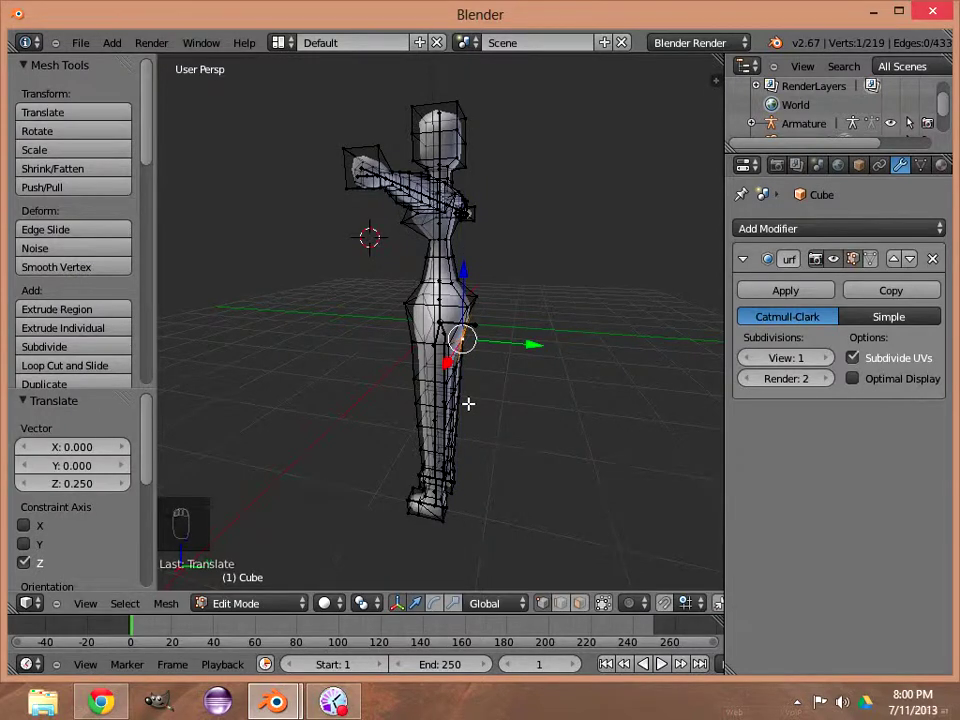
# - Examine the reshaped body mesh from the back around to the front
pyautogui.press('KP_4')
pyautogui.press('KP_4')
pyautogui.press('KP_4')
pyautogui.press('KP_4')
pyautogui.press('KP_4')
pyautogui.press('KP_4')
pyautogui.press('KP_4')
pyautogui.press('KP_4')
pyautogui.press('KP_4')
pyautogui.press('KP_4')
pyautogui.press('KP_4')
pyautogui.press('KP_4')
pyautogui.press('KP_4')
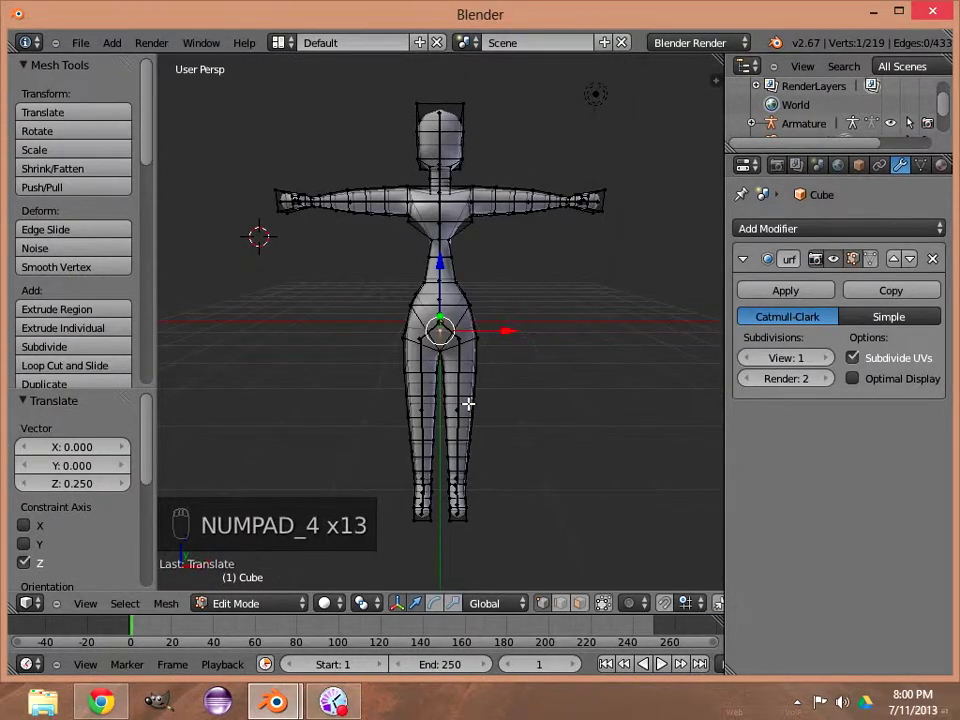
# - Move the two front hip vertices inward along Y by about 0.206
pyautogui.press('KP_6')
pyautogui.press('KP_6')
pyautogui.press('KP_6')
pyautogui.press('KP_6')
pyautogui.press('KP_6')
pyautogui.press('KP_6')
pyautogui.press('KP_6')
pyautogui.press('KP_6')
pyautogui.press('KP_6')
pyautogui.press('KP_6')
pyautogui.press('KP_6')
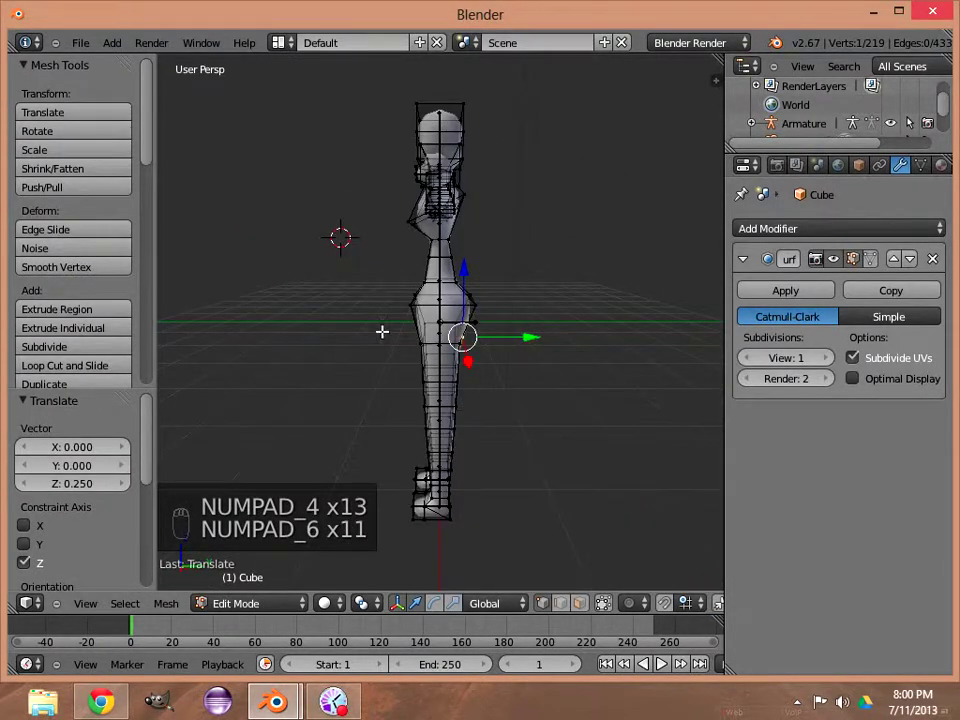
pyautogui.rightClick(424, 300)
pyautogui.press('c')
pyautogui.click(400, 298)
pyautogui.moveTo(482, 300); pyautogui.dragTo(489, 300)
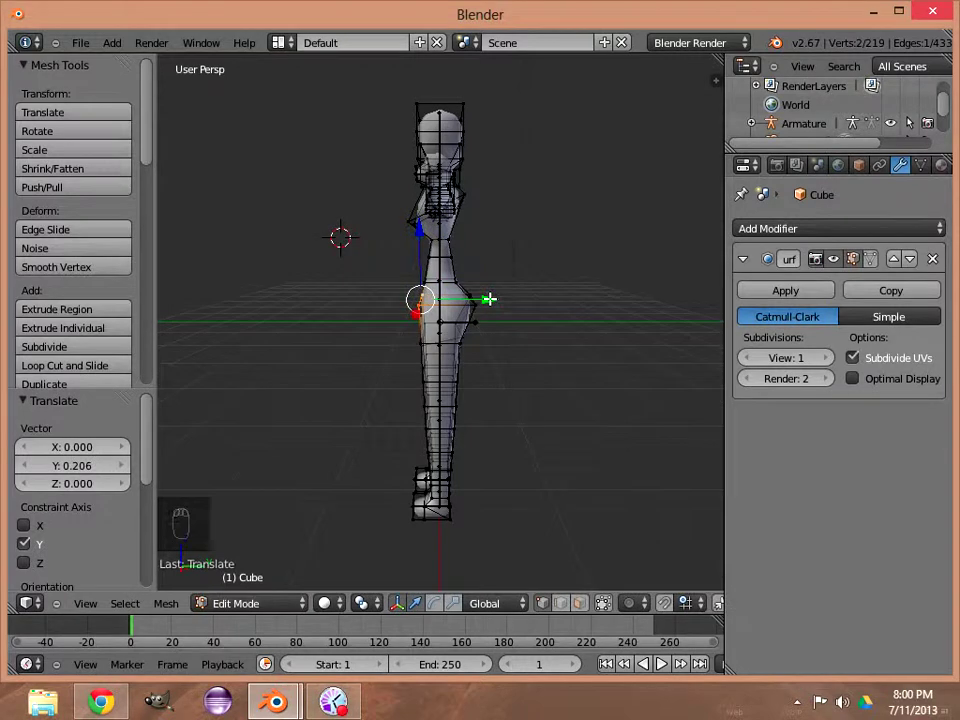
# - Return the body mesh to Object Mode and inspect the full figure from the front
pyautogui.press('KP_1')
pyautogui.press('KP_8')
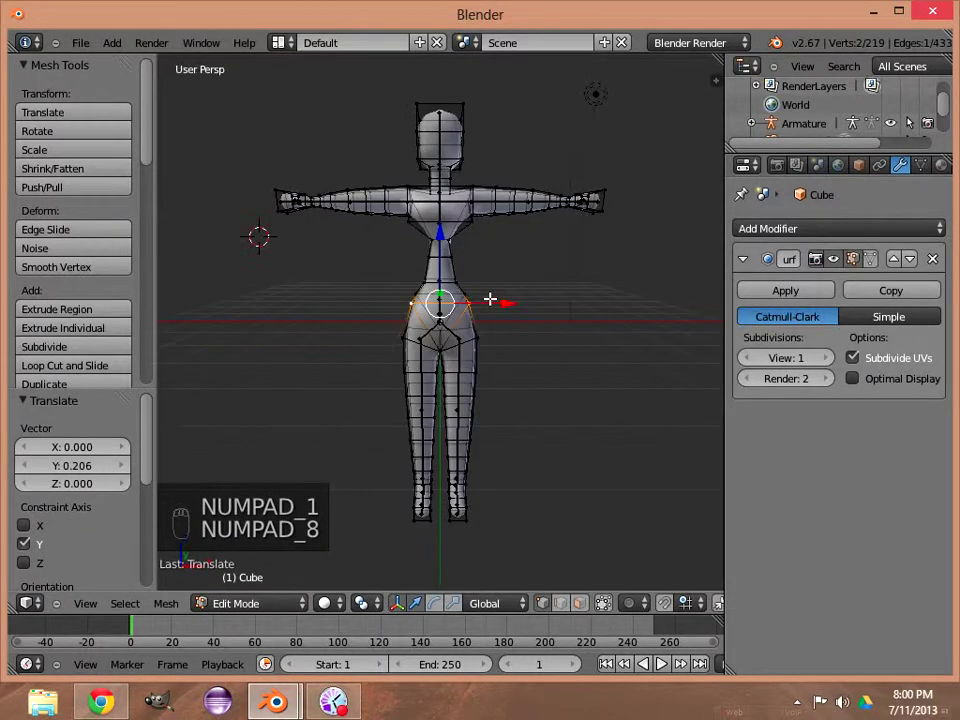
pyautogui.scroll(-3, 494, 261)
pyautogui.scroll(3, 471, 261)
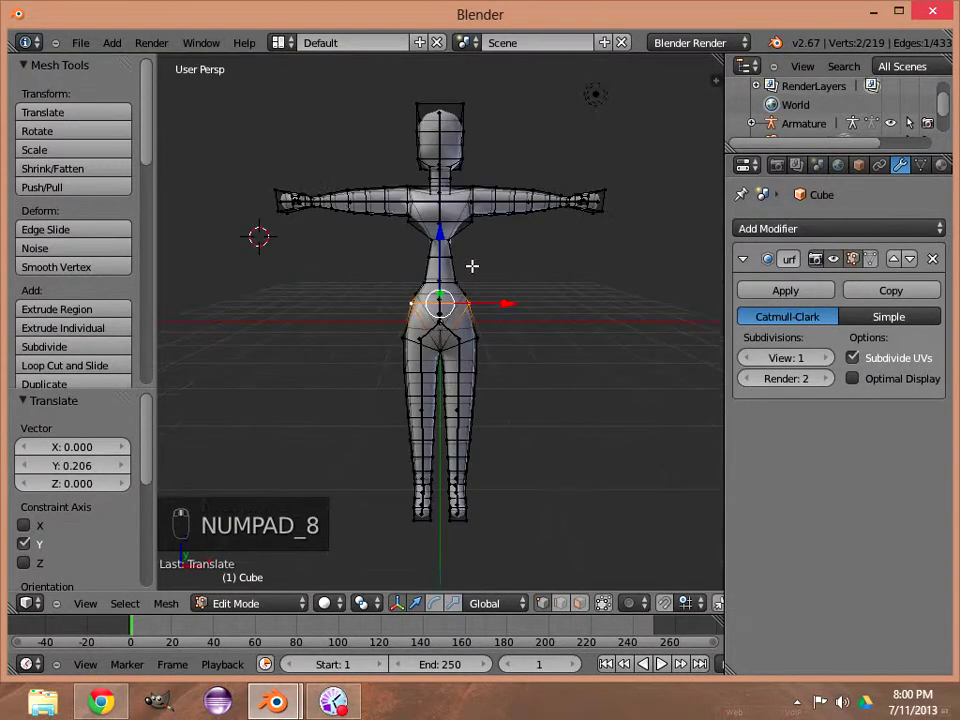
pyautogui.moveTo(348, 705)
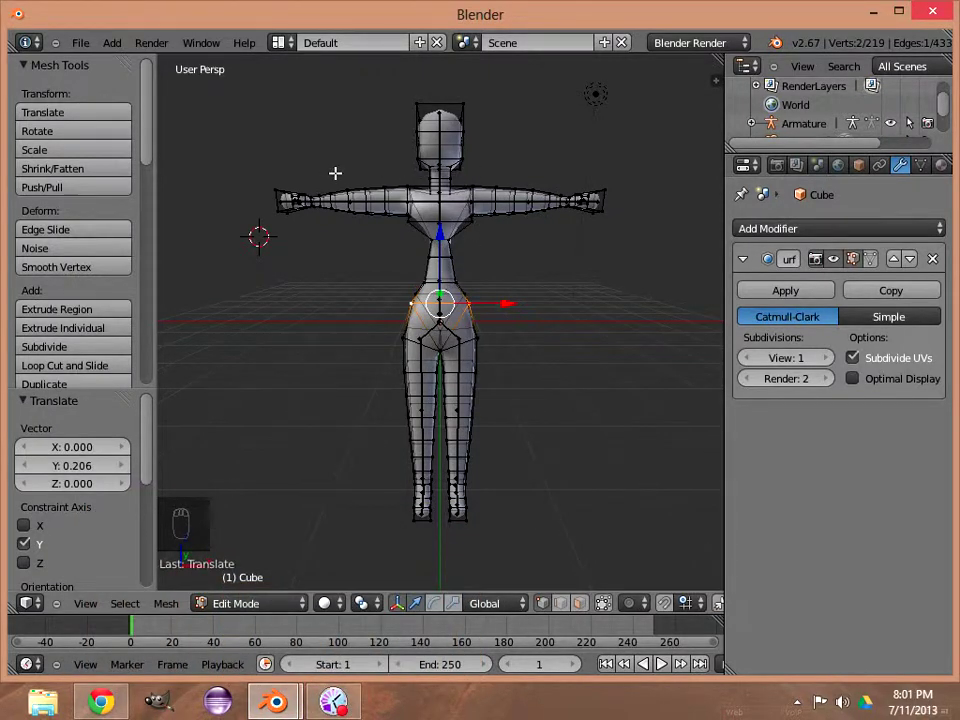
pyautogui.click(248, 608)
pyautogui.click(245, 584)
pyautogui.scroll(-4, 381, 399)
pyautogui.scroll(4, 378, 400)
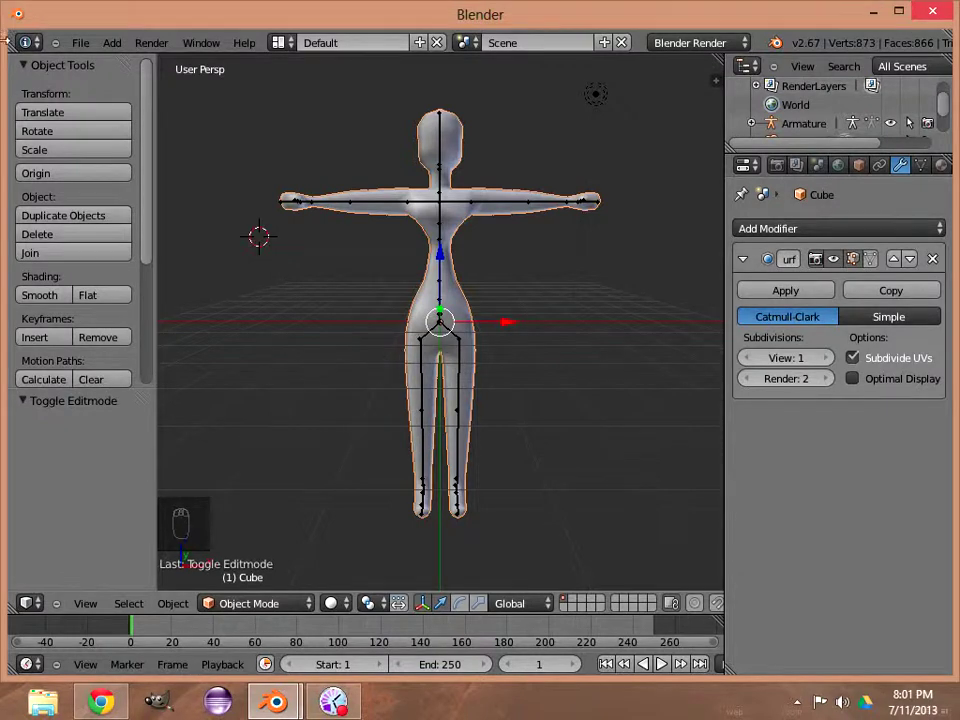
pyautogui.click(348, 706)
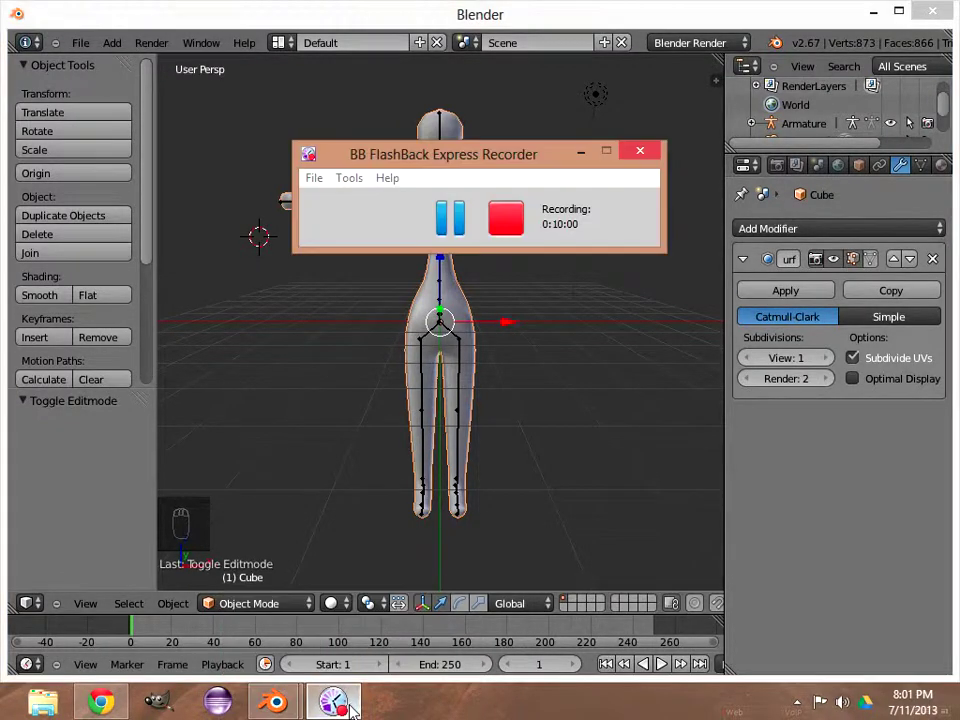